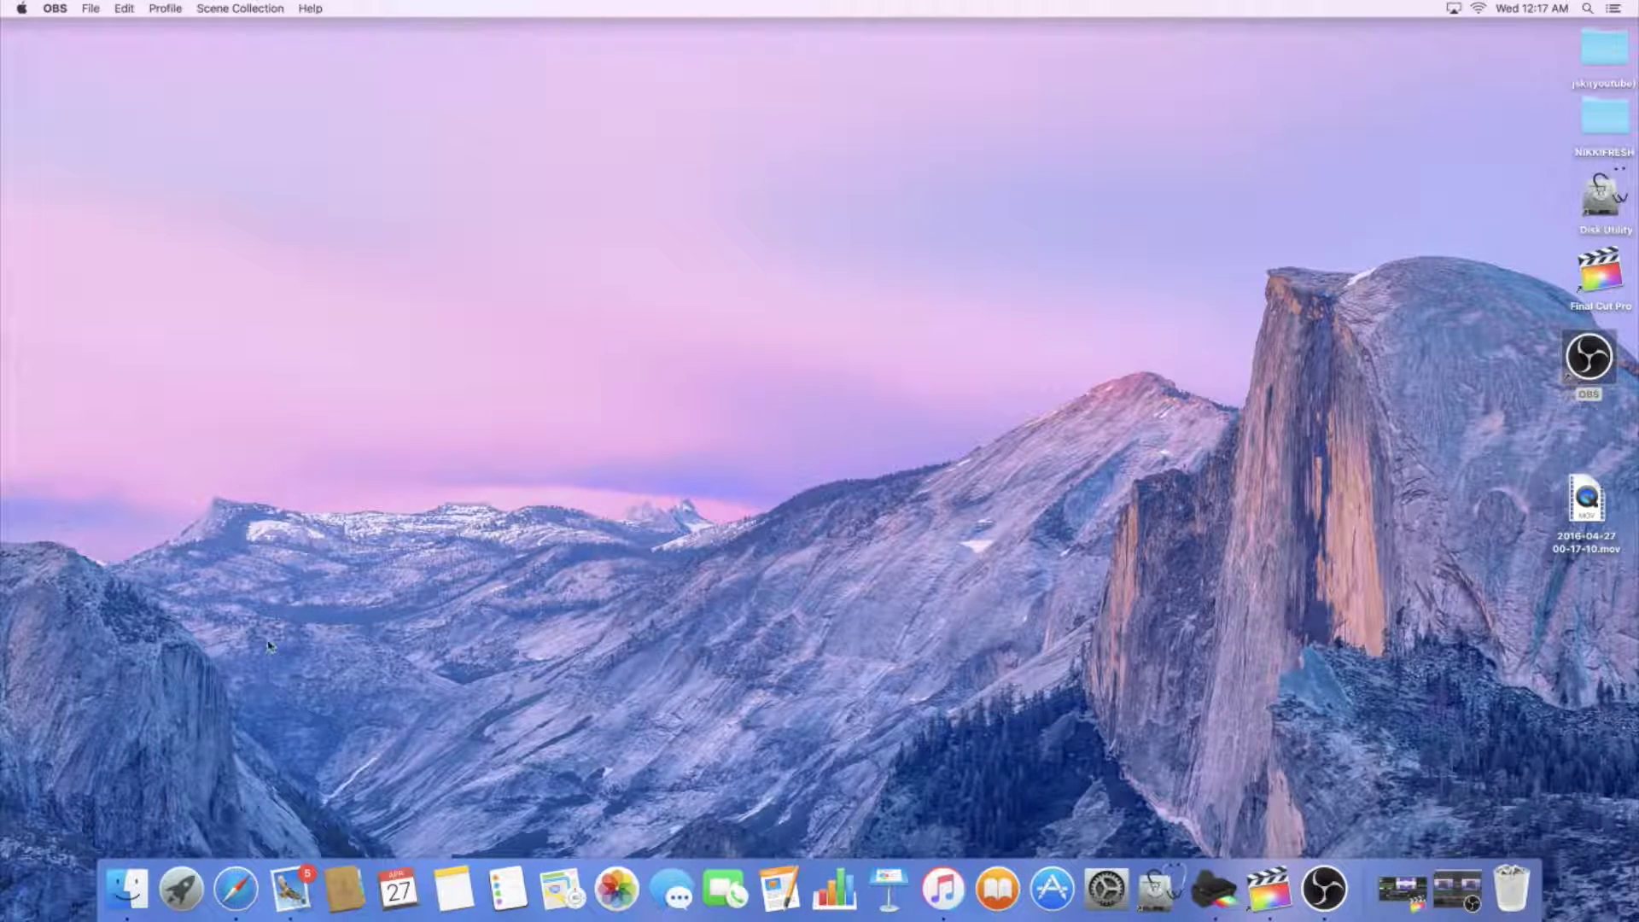
Launch Keynote from the Applications folder in Finder
{"action": "left_click", "coordinate": [126, 888]}
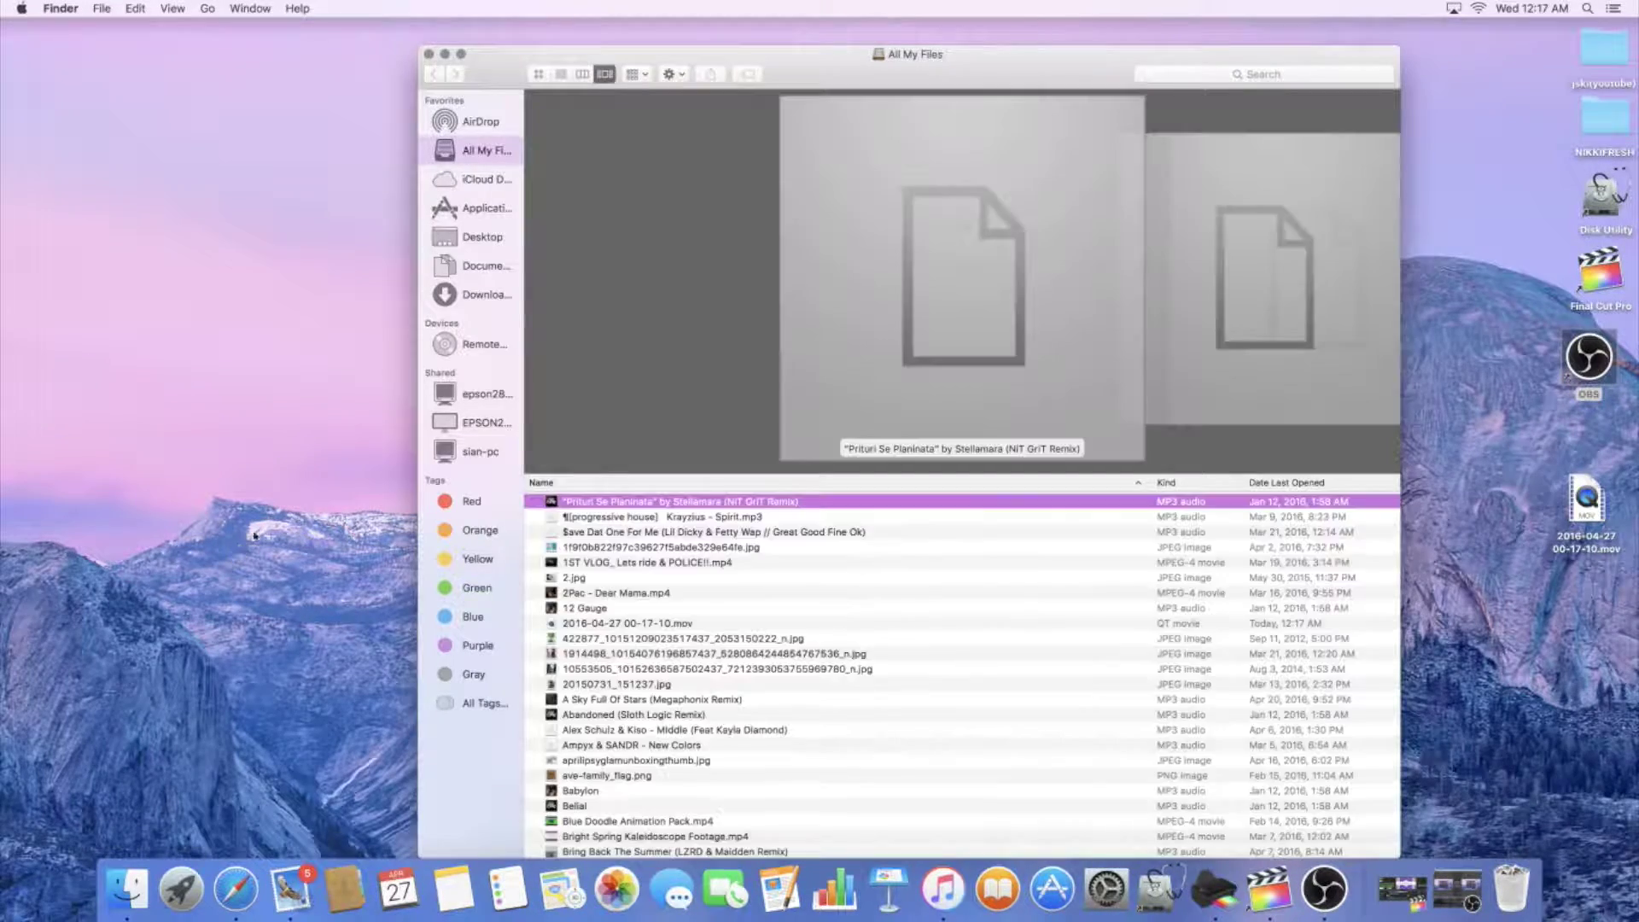
{"action": "left_click", "coordinate": [488, 208]}
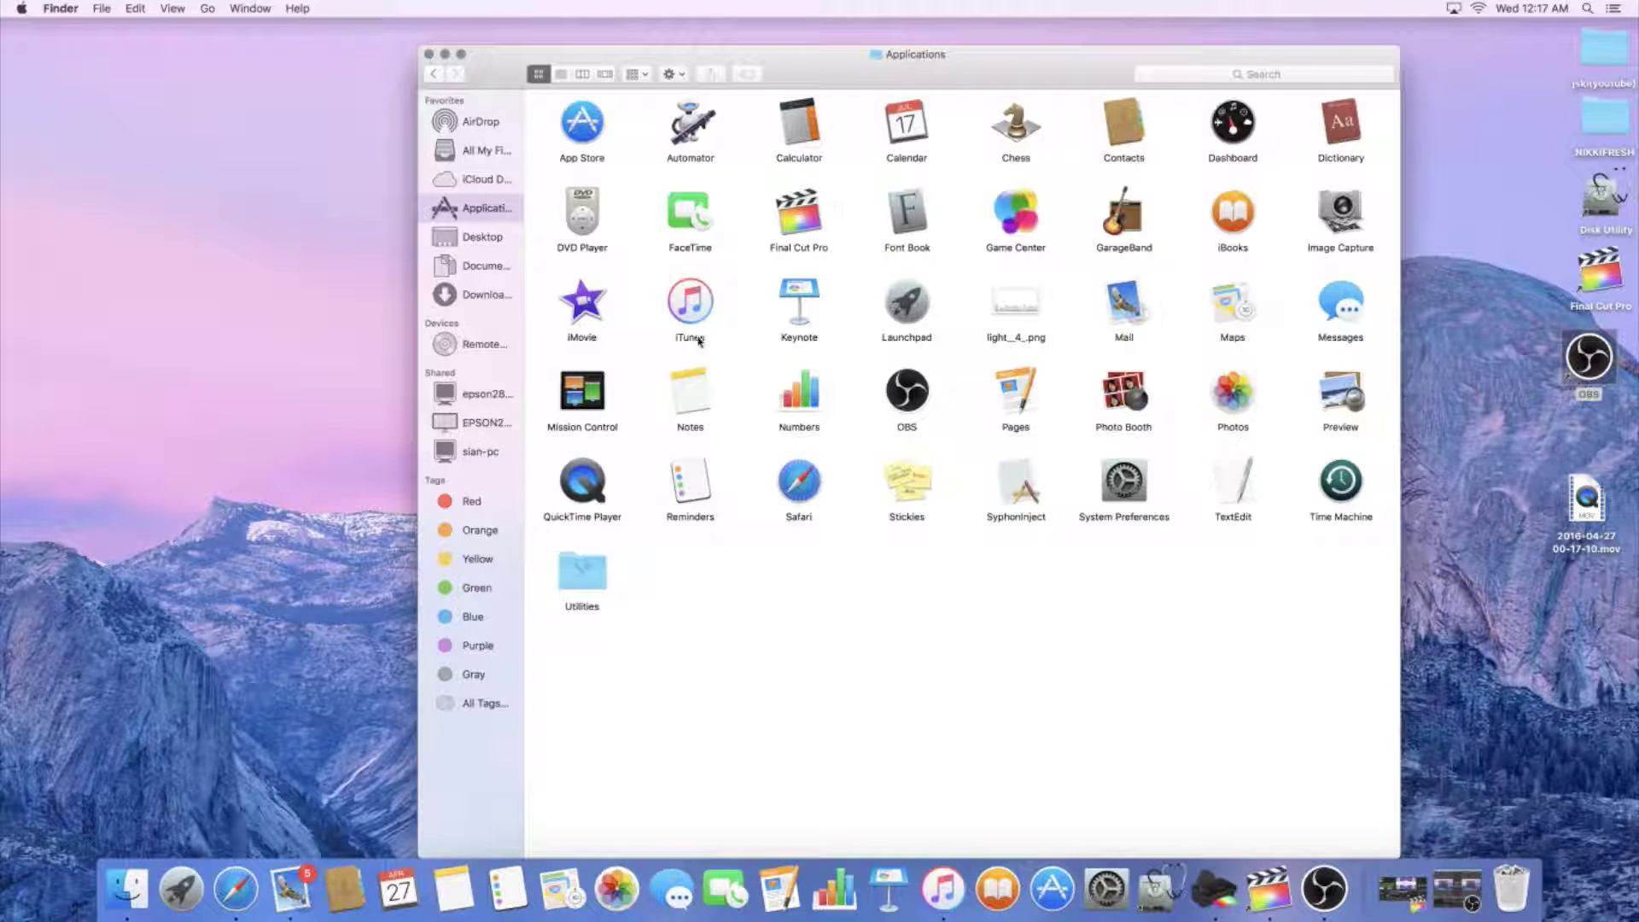
{"action": "double_click", "coordinate": [800, 293]}
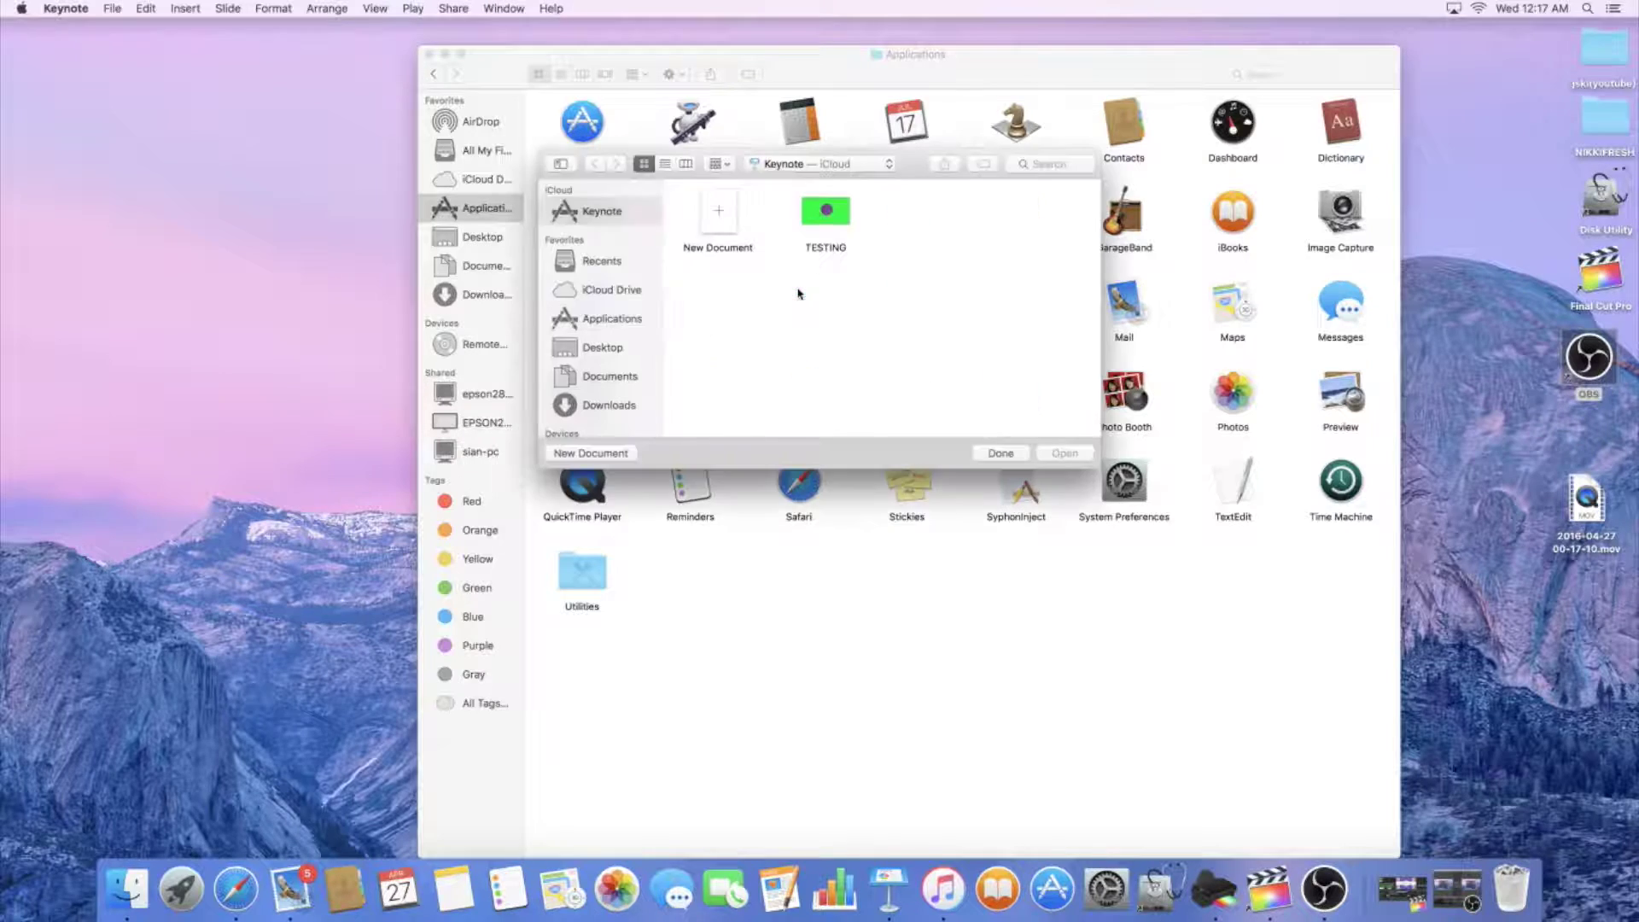
Create a new presentation using the White theme
{"action": "double_click", "coordinate": [722, 215]}
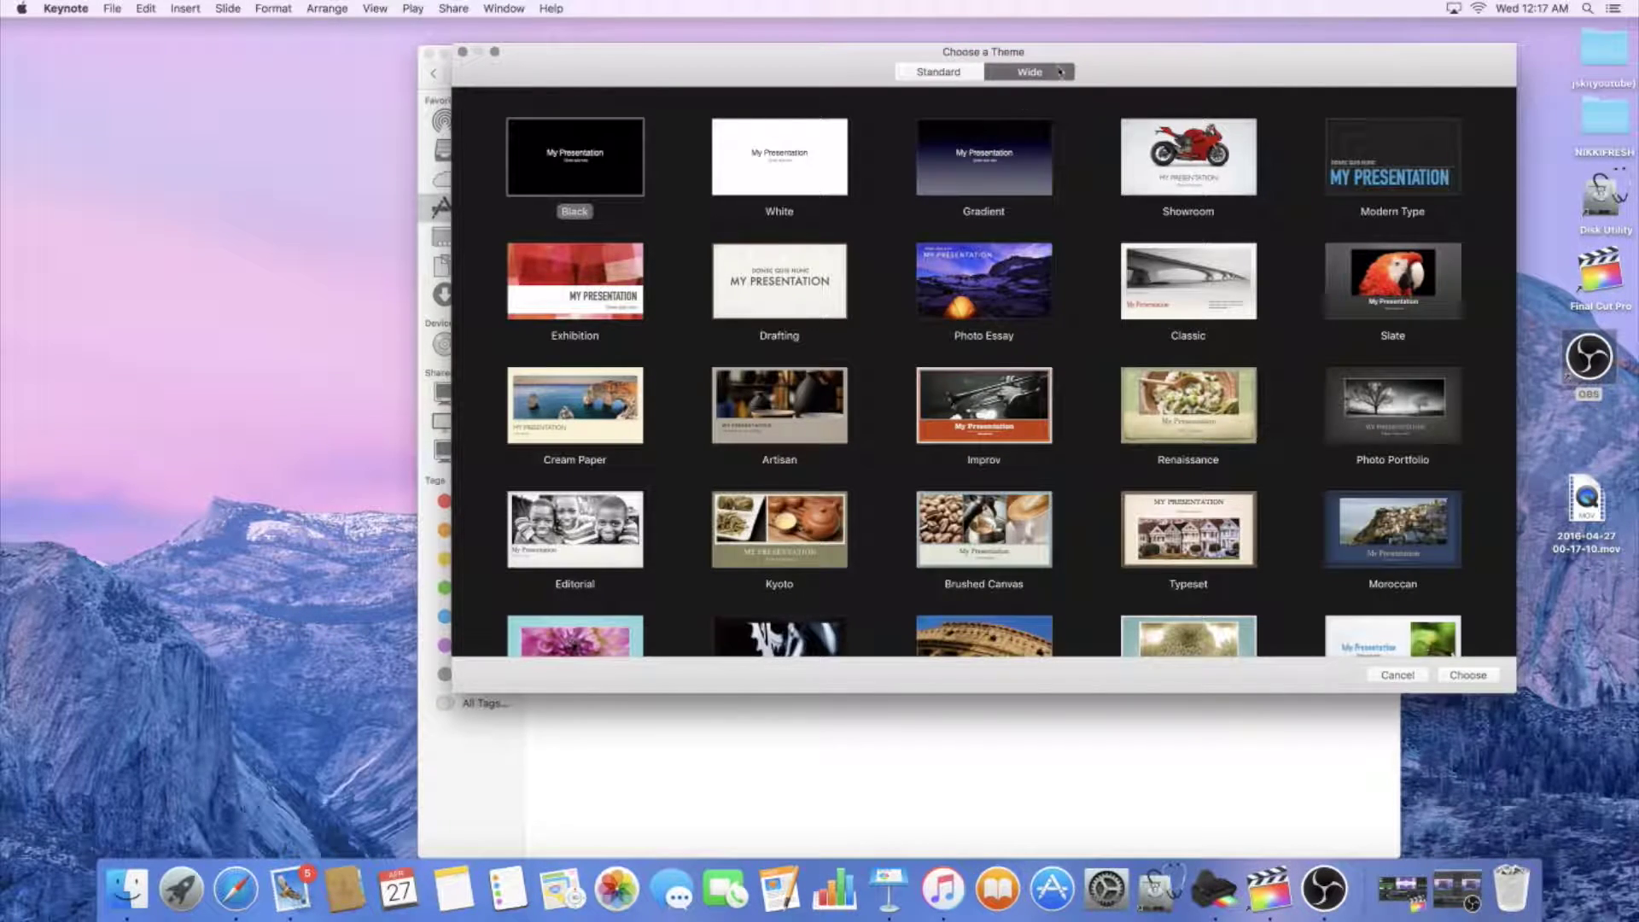
{"action": "left_click", "coordinate": [779, 157]}
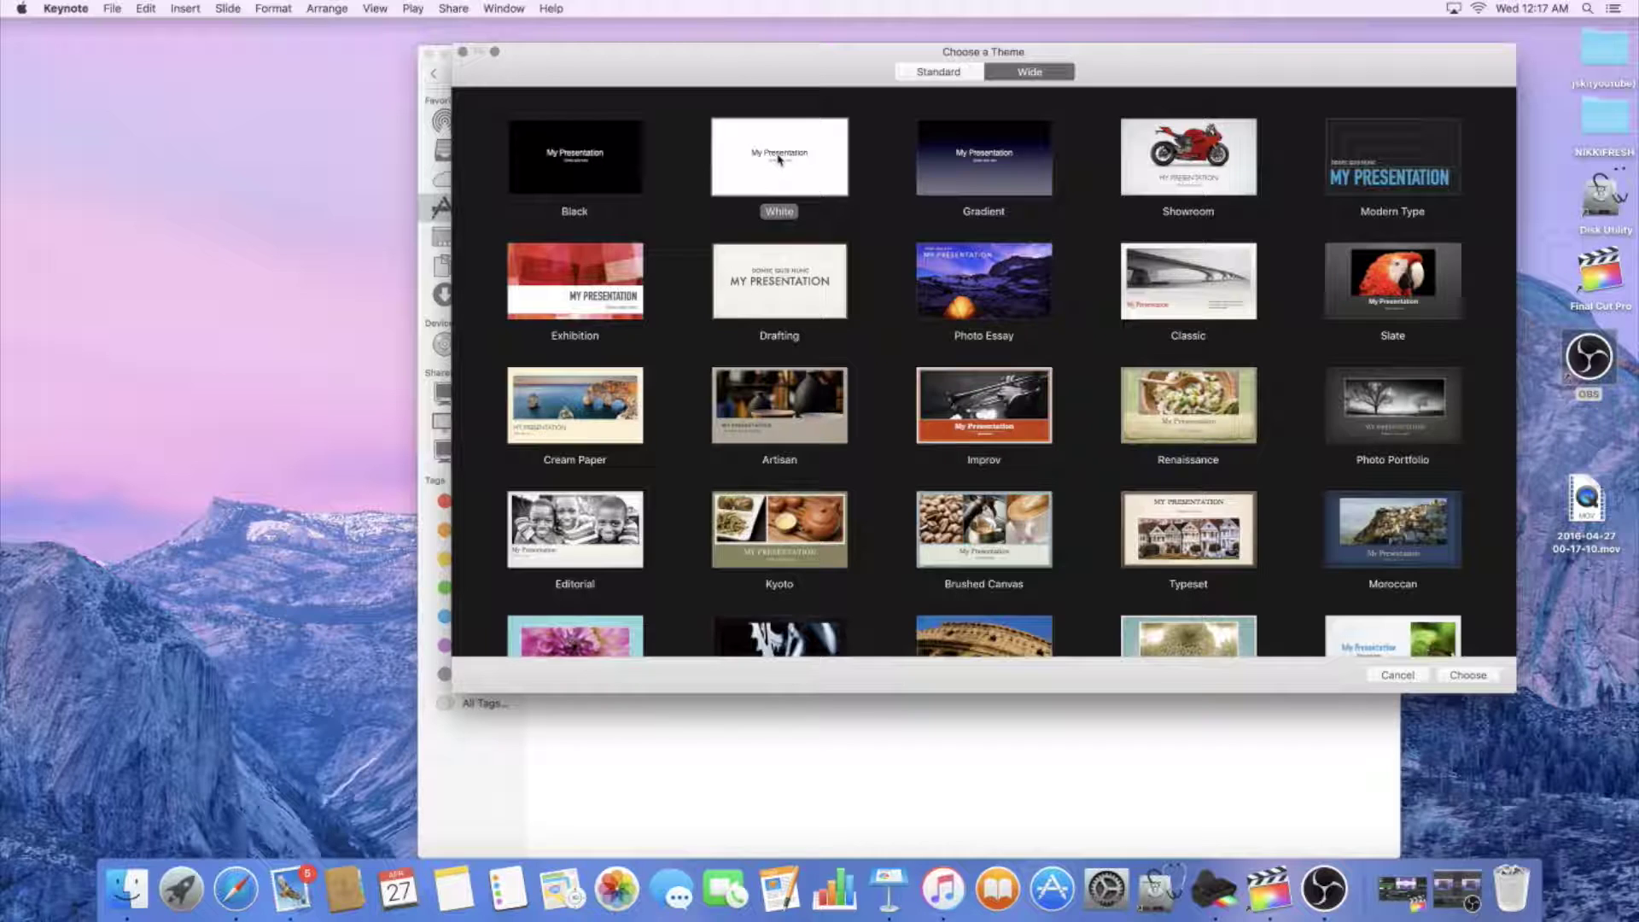
{"action": "double_click", "coordinate": [779, 157]}
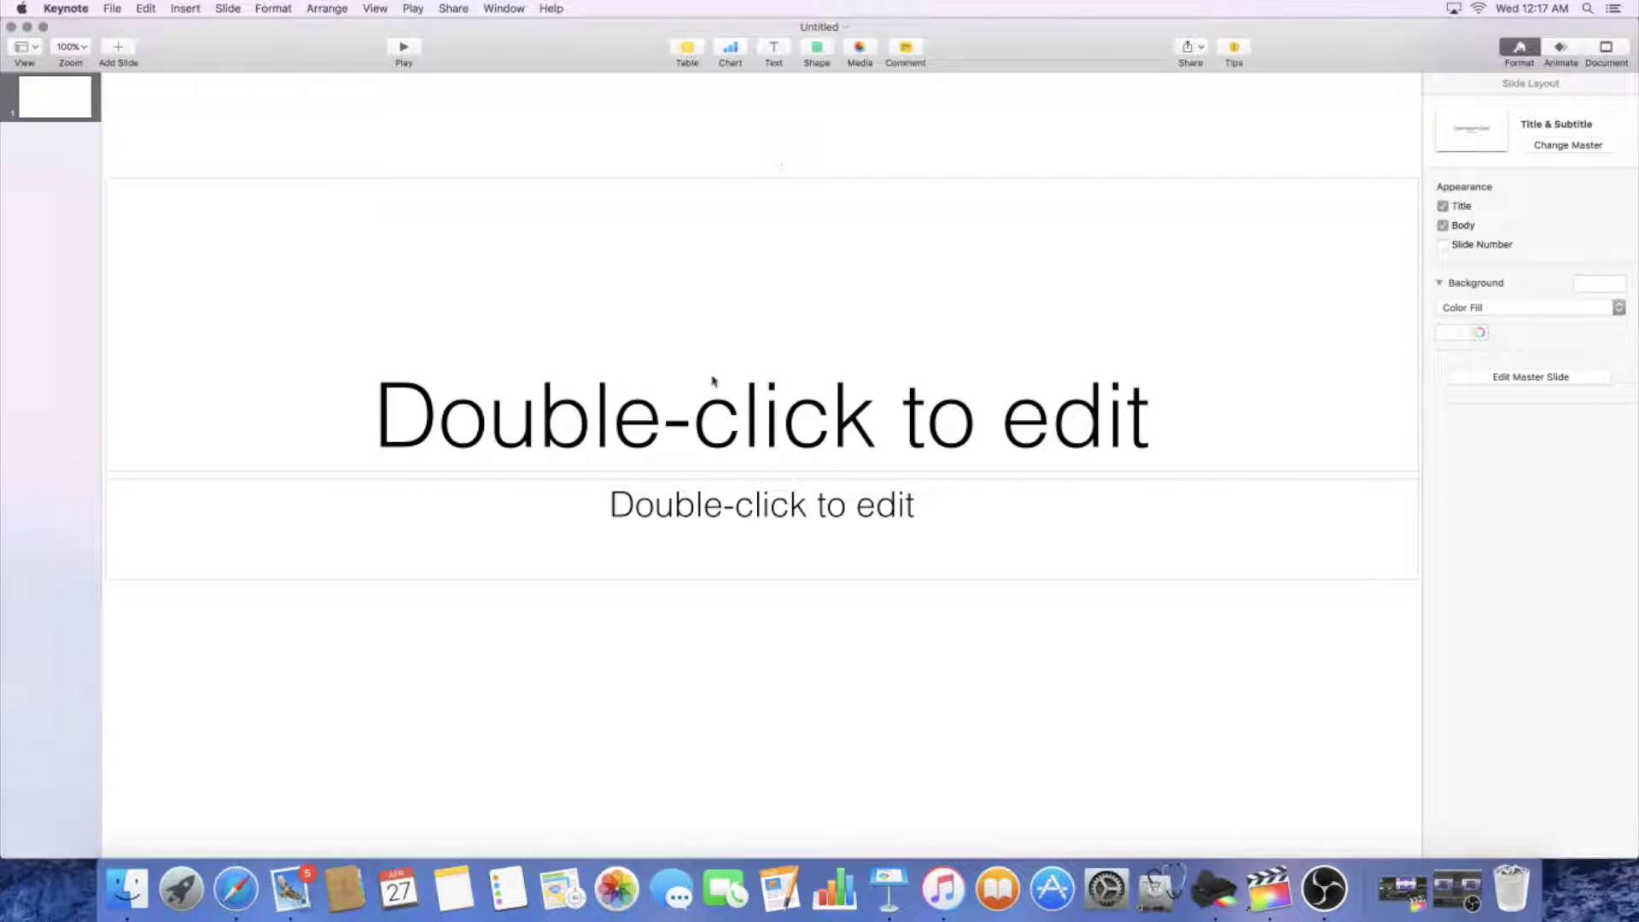
Delete the title and subtitle boxes and zoom the view to 75%
{"action": "left_click", "coordinate": [713, 409]}
{"action": "key", "text": "BackSpace"}
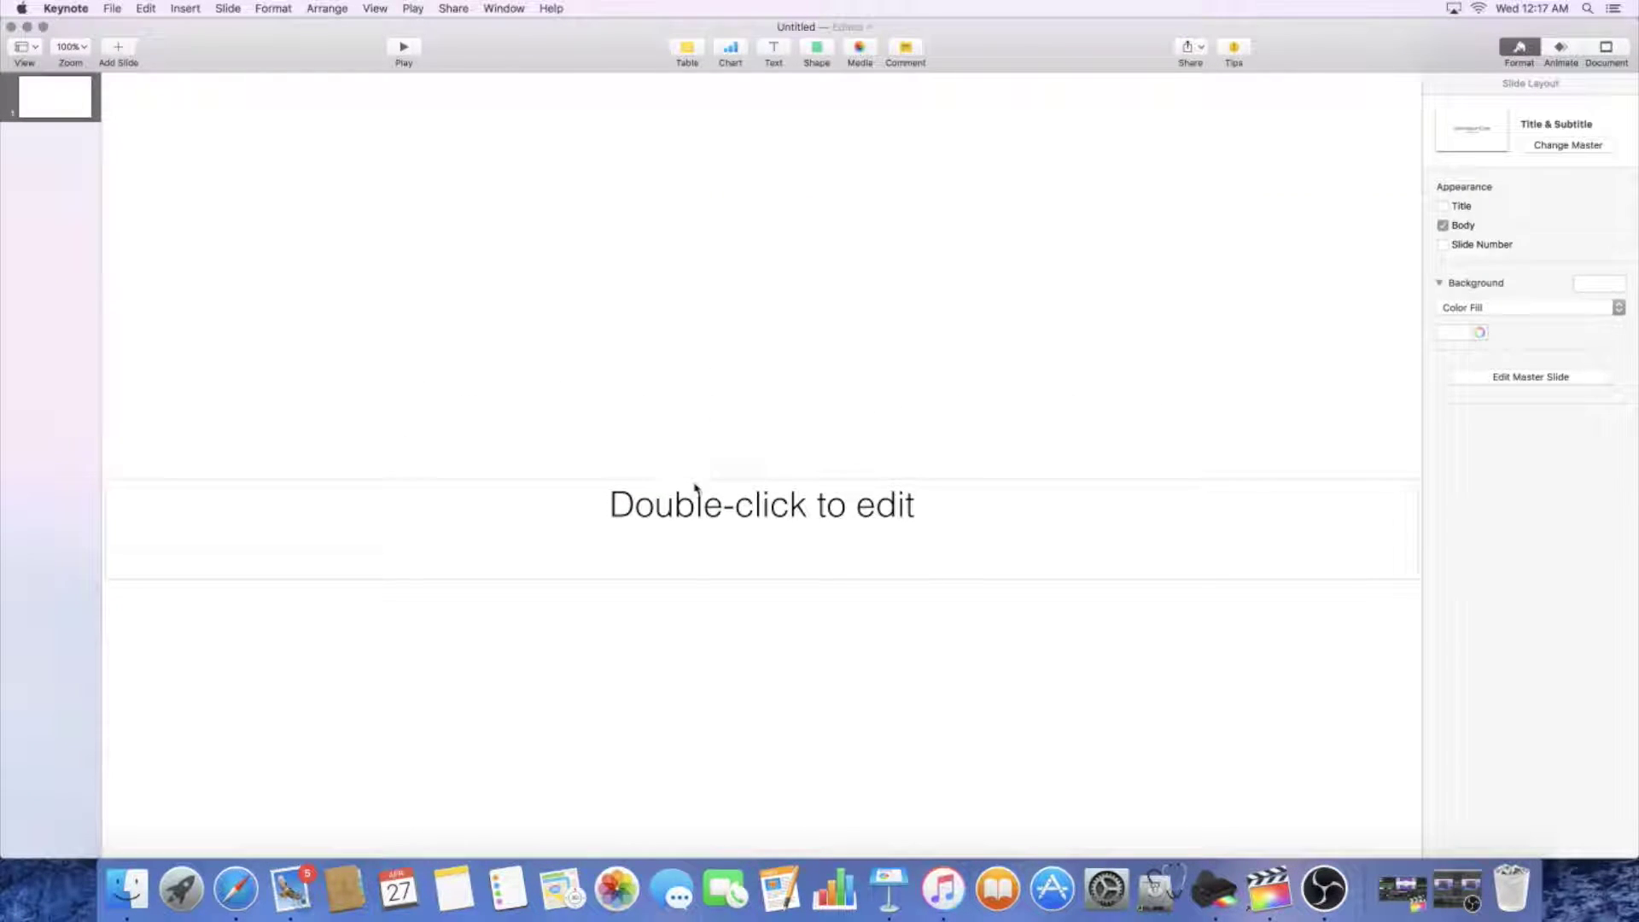
{"action": "left_click", "coordinate": [681, 509]}
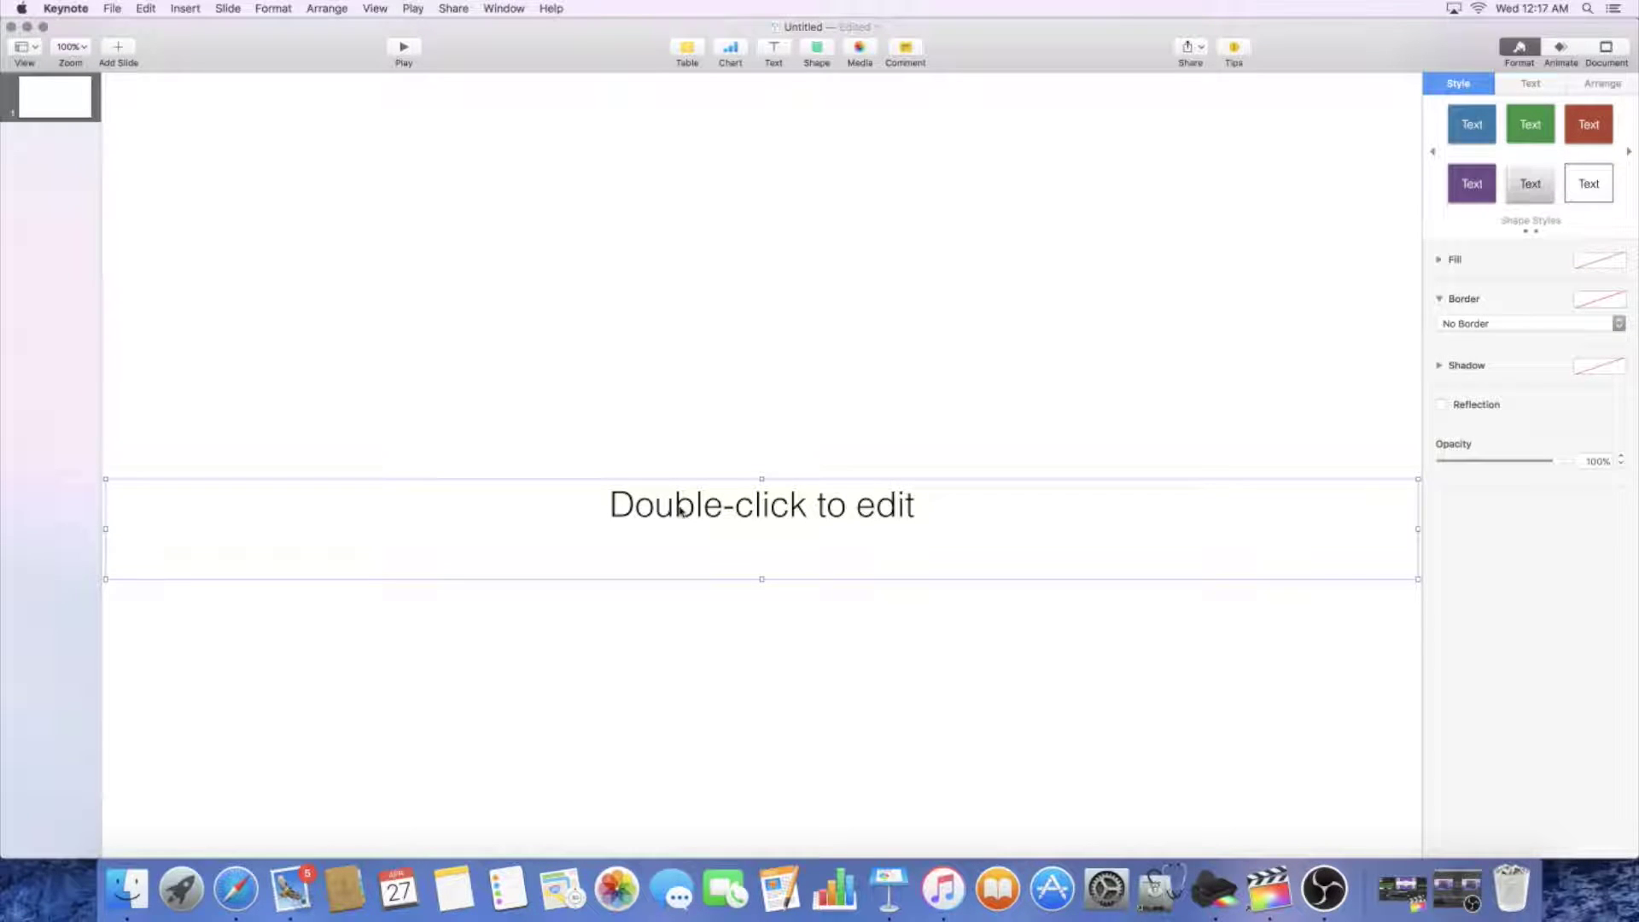
{"action": "key", "text": "BackSpace"}
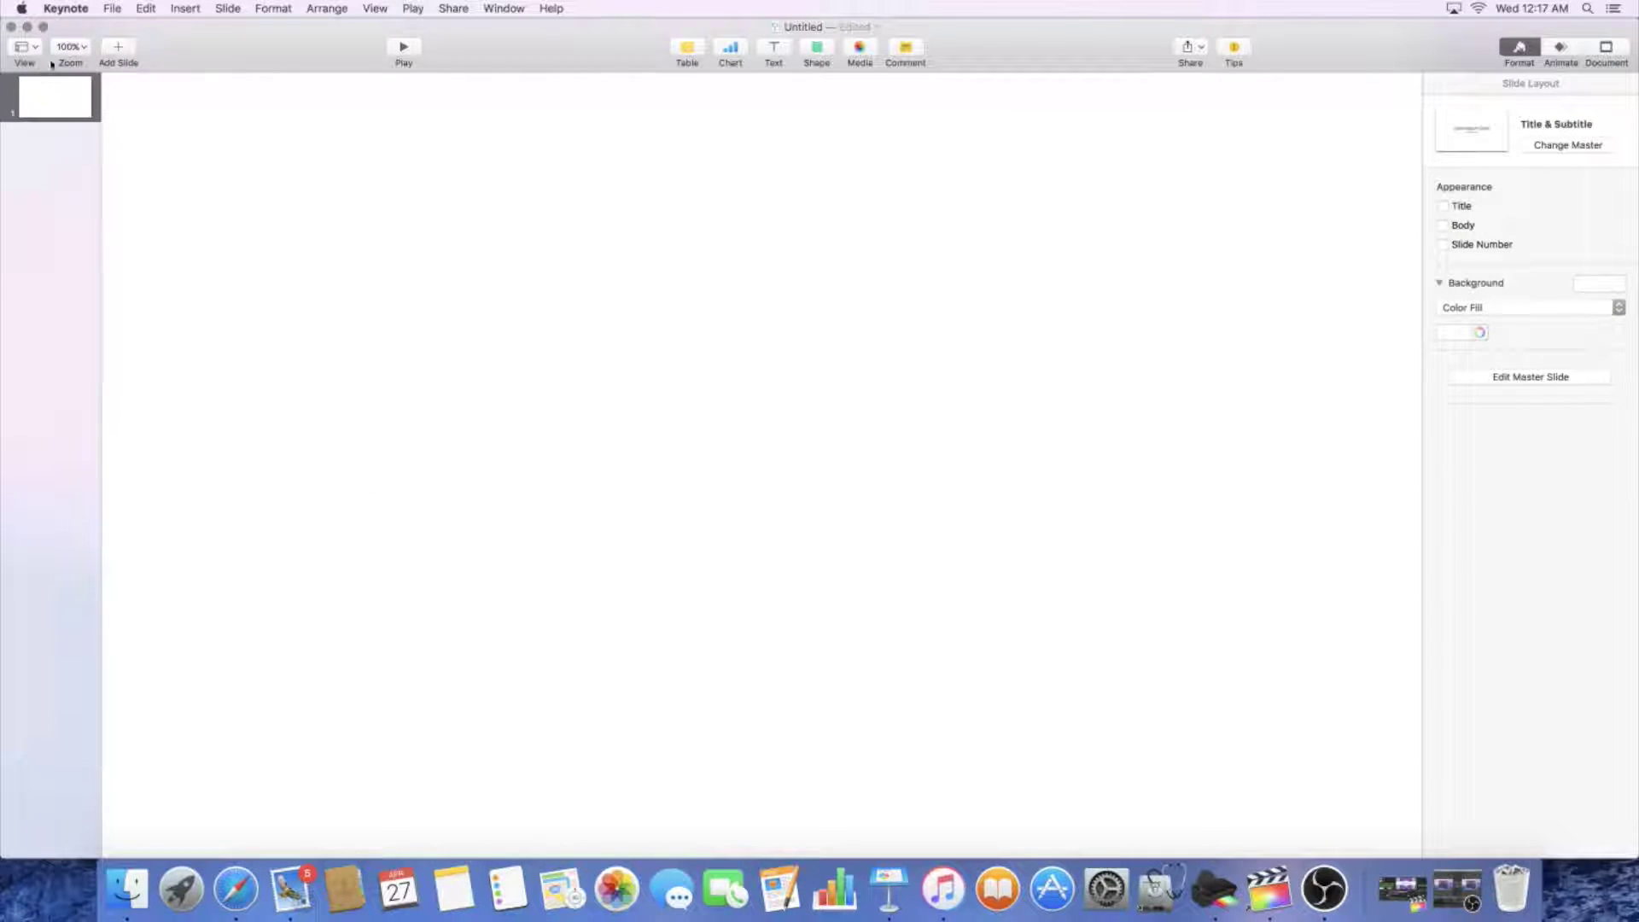
{"action": "left_click", "coordinate": [83, 47]}
{"action": "left_click", "coordinate": [86, 99]}
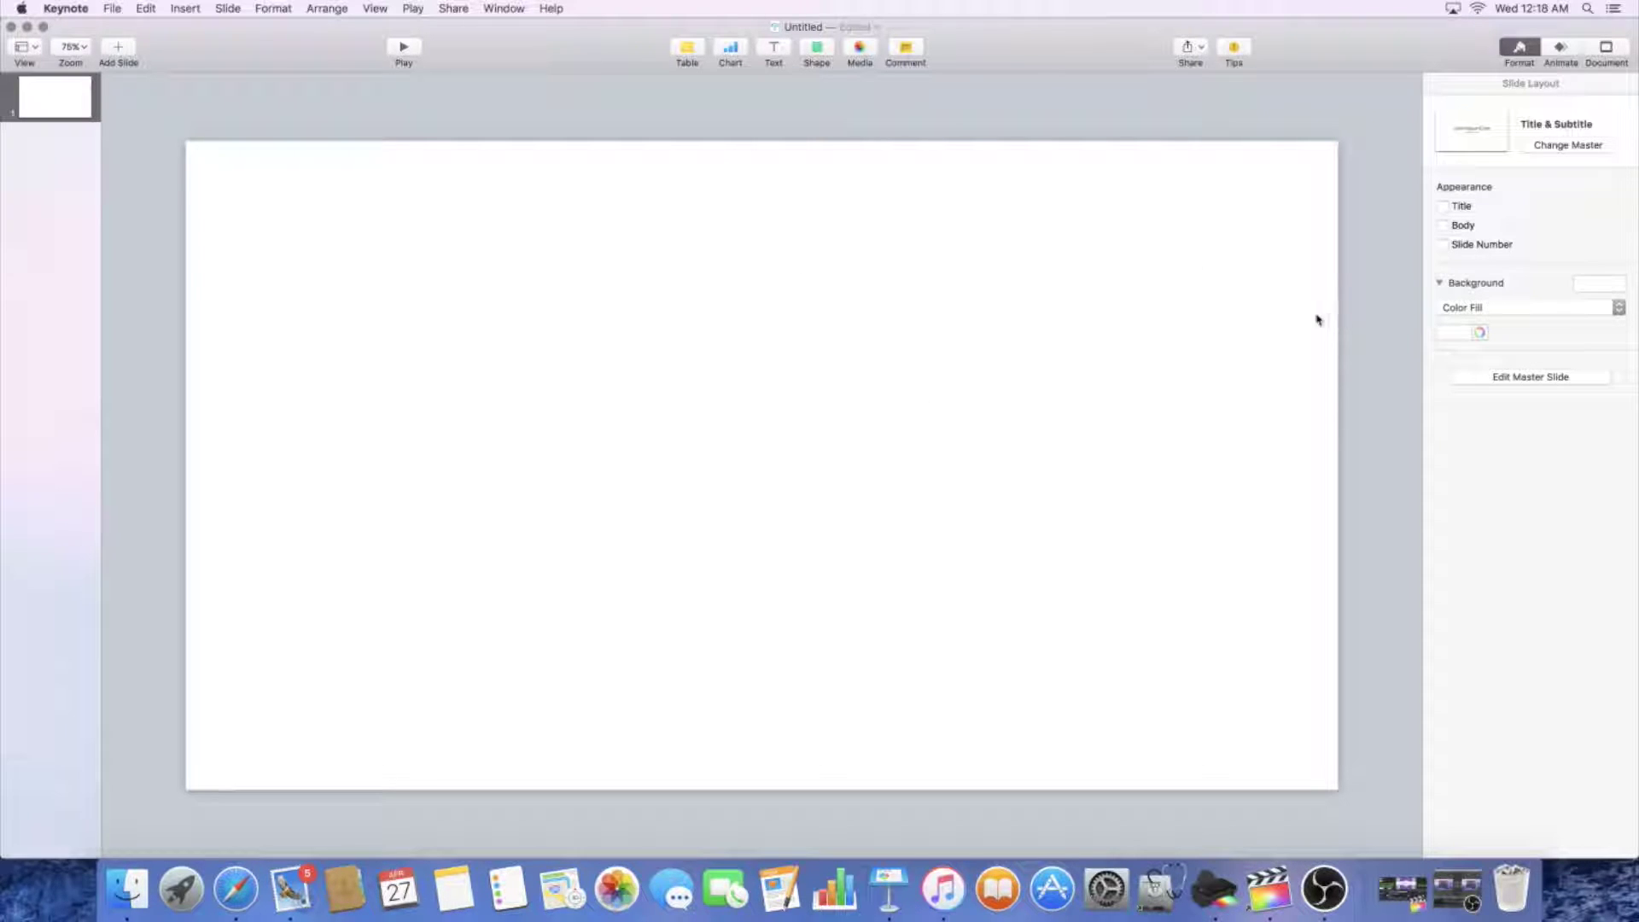
Set the slide background to a blue Advanced Gradient Fill angled about 285°
{"action": "left_click", "coordinate": [1513, 311]}
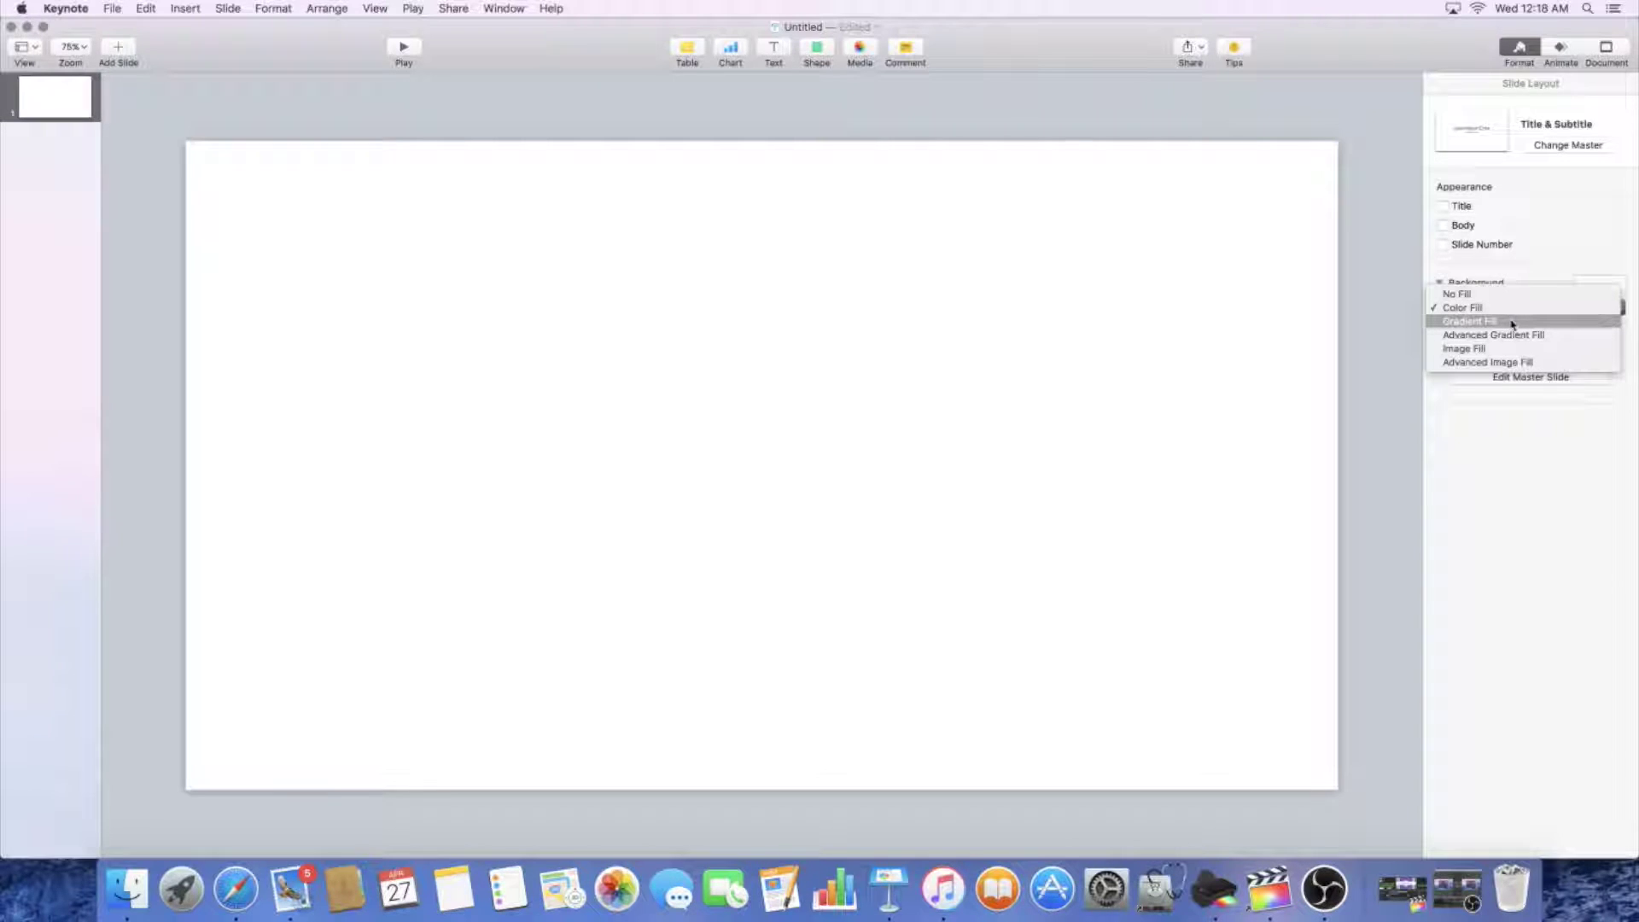
{"action": "left_click", "coordinate": [1513, 322]}
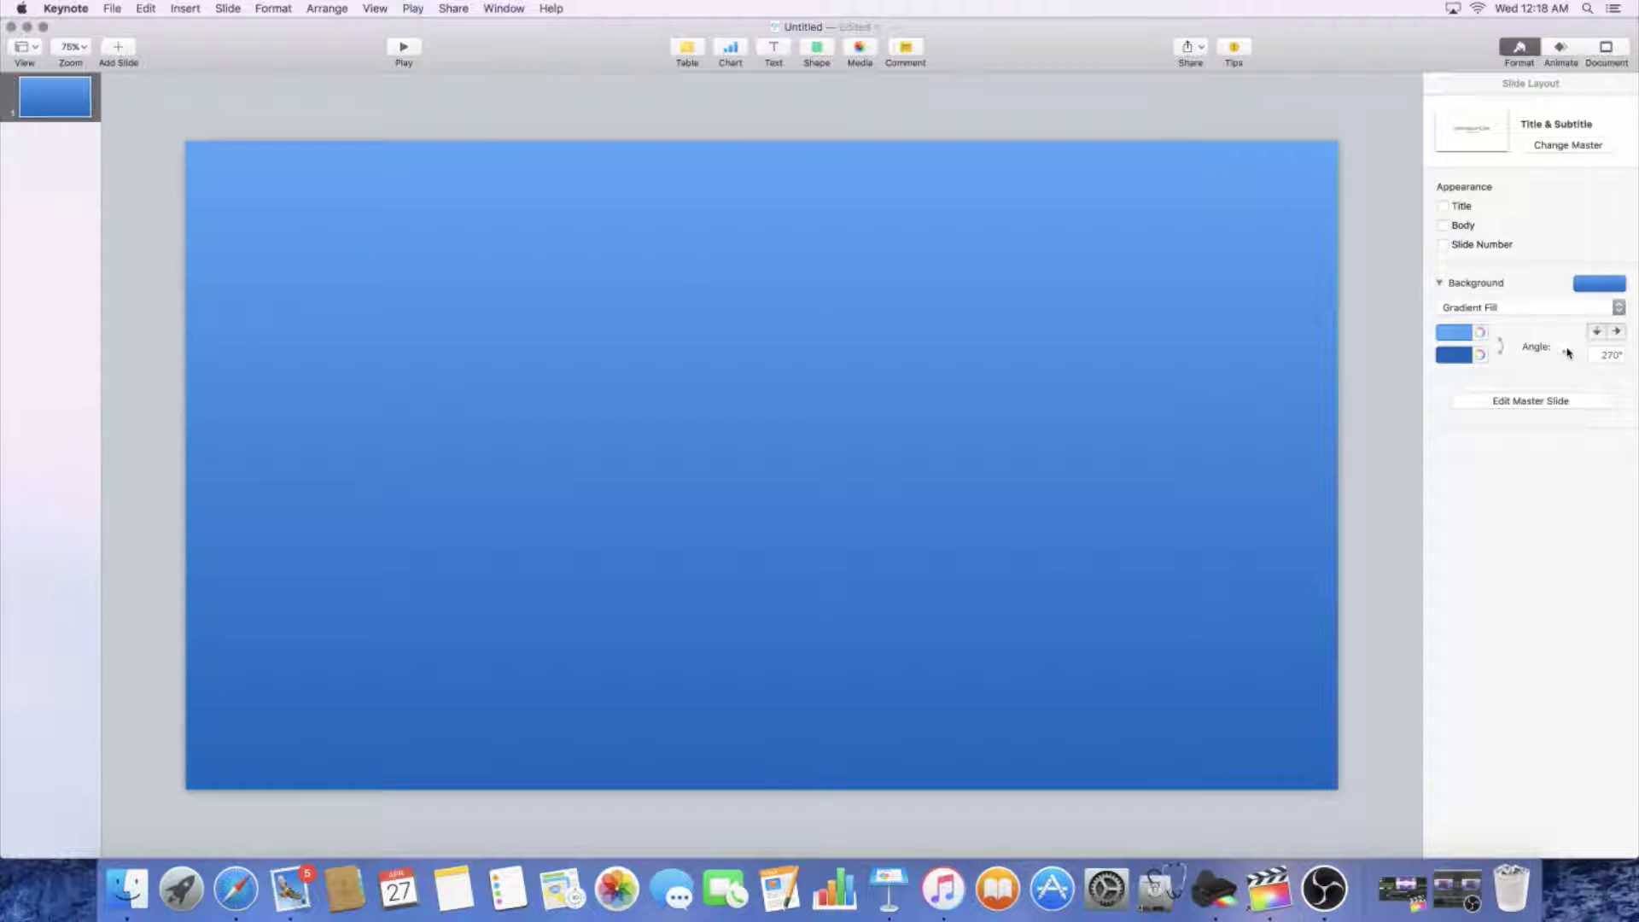
{"action": "mouse_move", "coordinate": [1568, 352]}
{"action": "left_mouse_down"}
{"action": "mouse_move", "coordinate": [1578, 335]}
{"action": "mouse_move", "coordinate": [1565, 350]}
{"action": "left_mouse_up"}
{"action": "left_click", "coordinate": [1529, 308]}
{"action": "left_click", "coordinate": [1532, 323]}
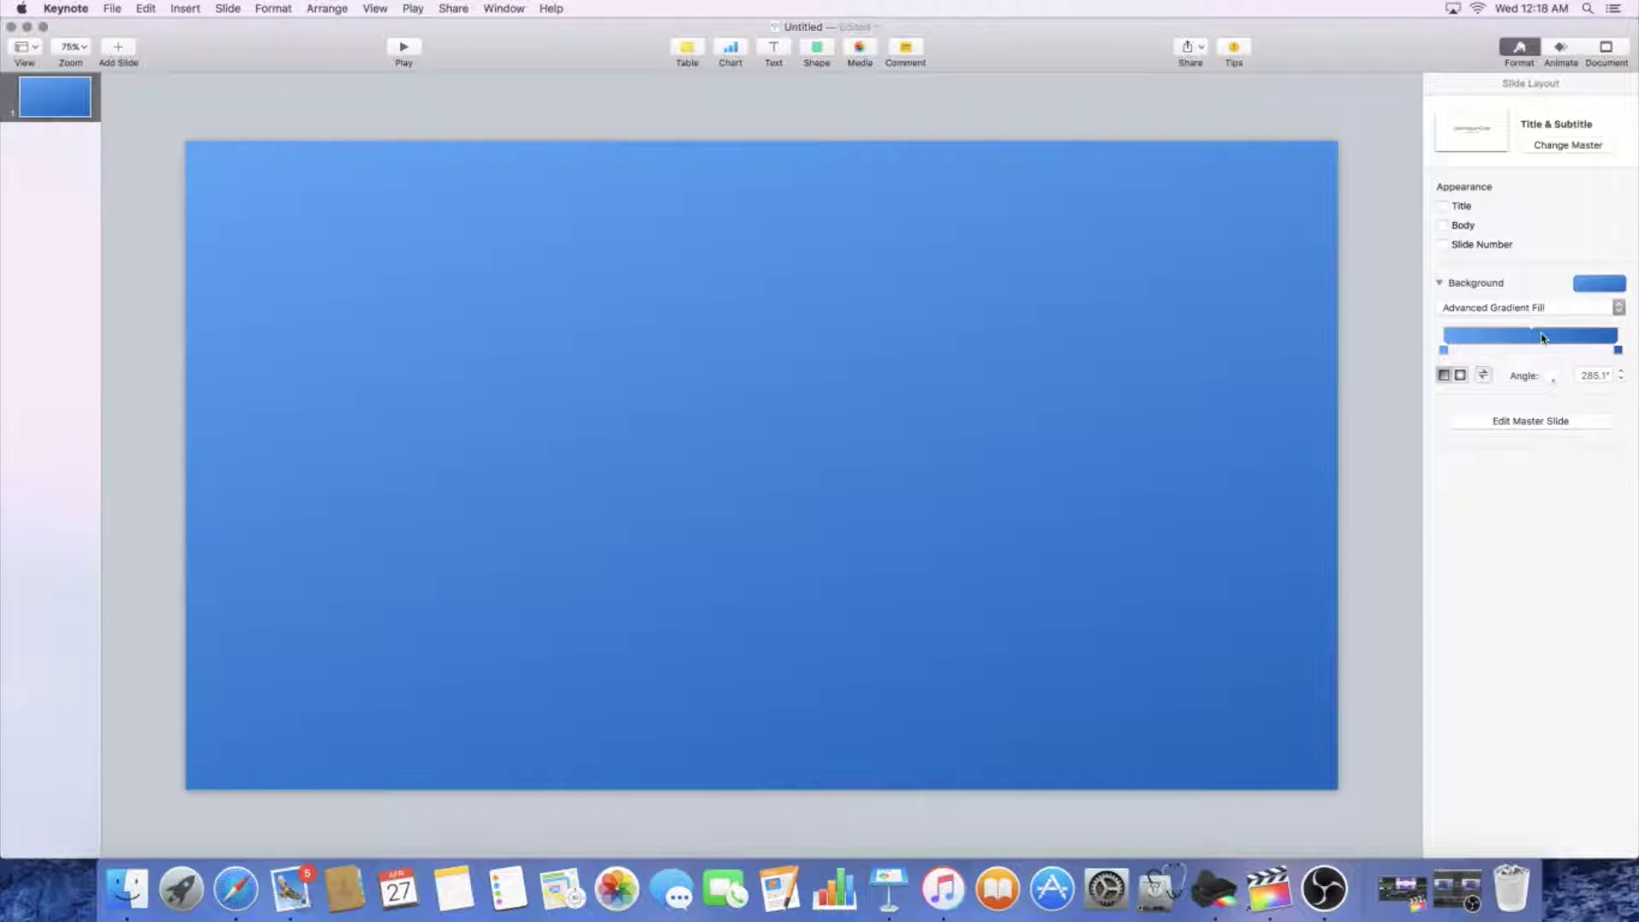
Add a lavender-pink colour stop near the right end of the background gradient
{"action": "left_click", "coordinate": [1542, 337]}
{"action": "left_click_drag", "start_coordinate": [1541, 344], "coordinate": [1579, 344]}
{"action": "double_click", "coordinate": [1578, 346]}
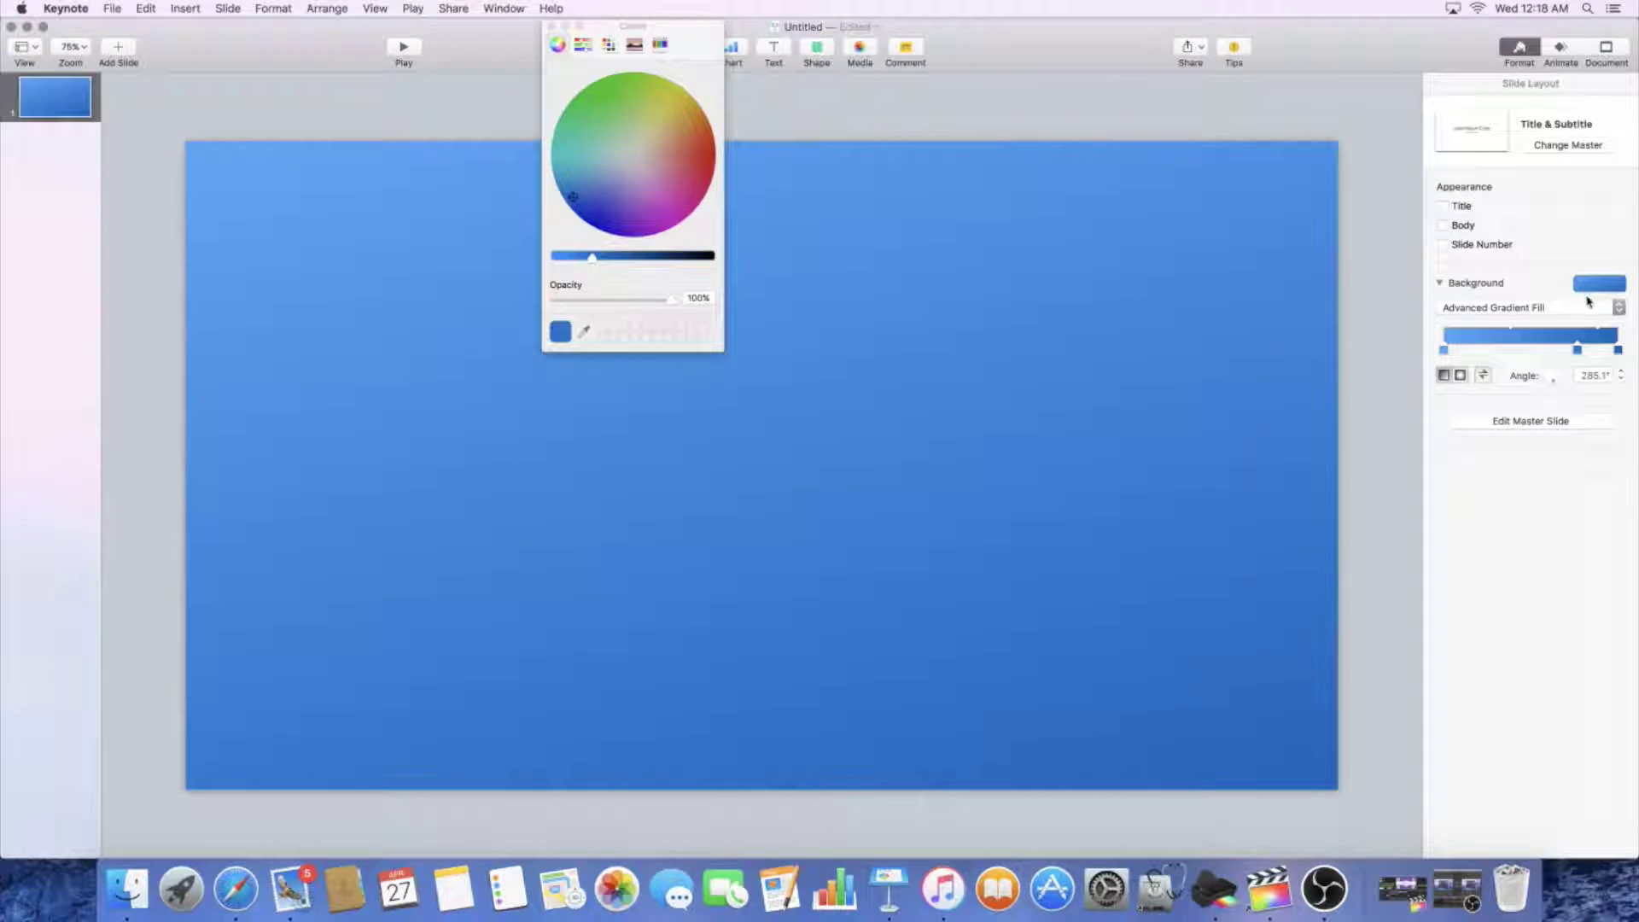
{"action": "left_click", "coordinate": [636, 134]}
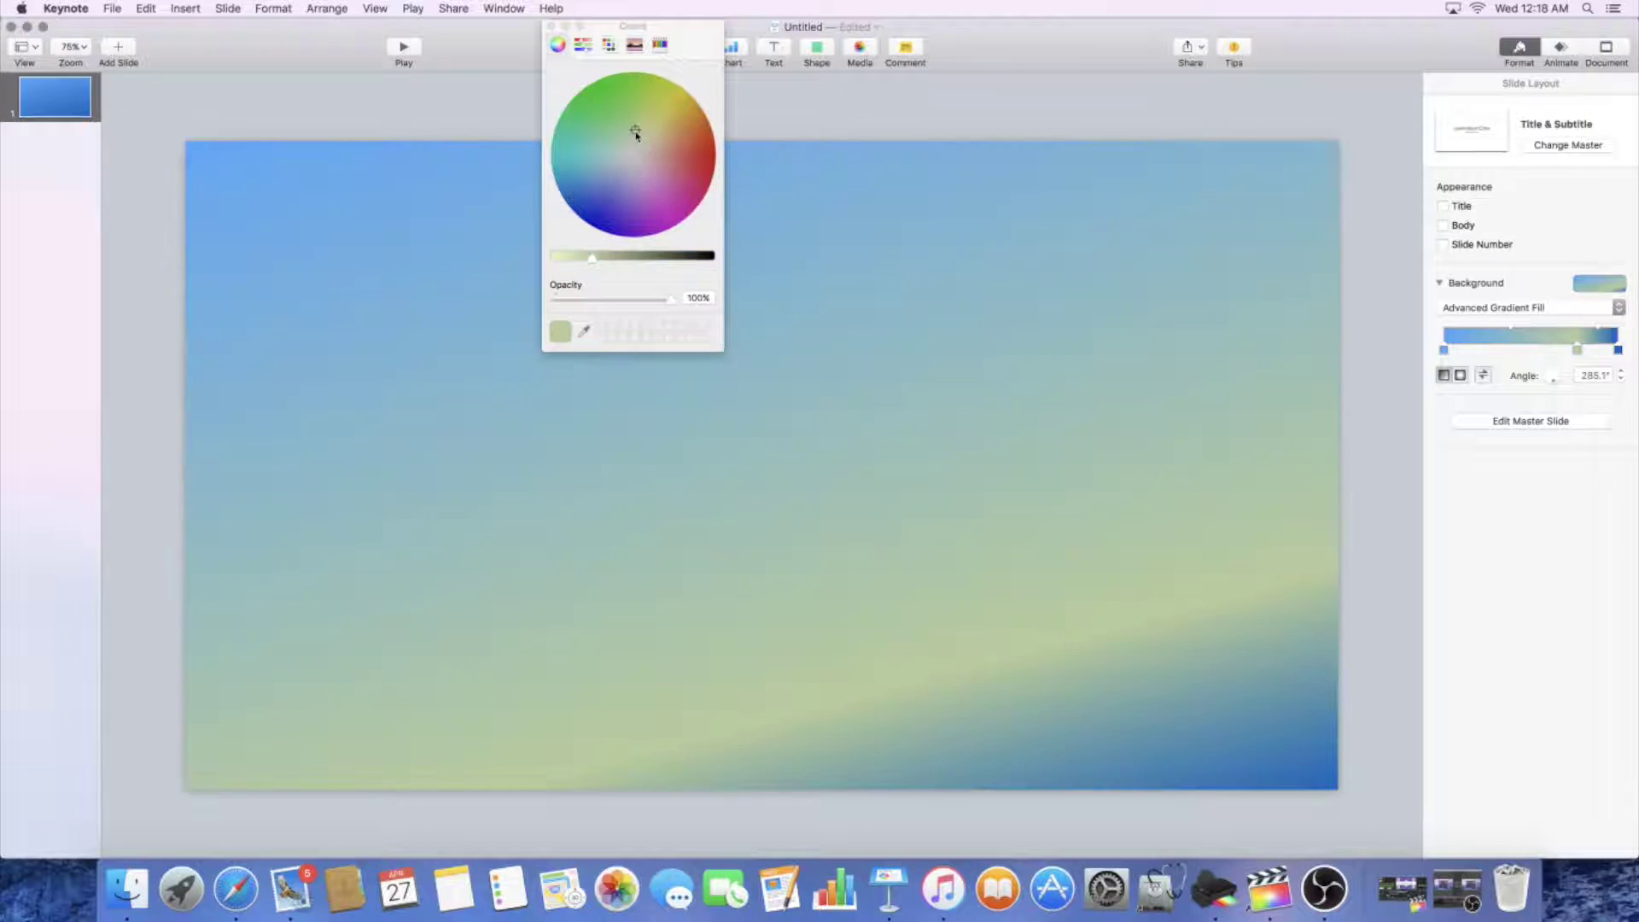
{"action": "left_click", "coordinate": [648, 108]}
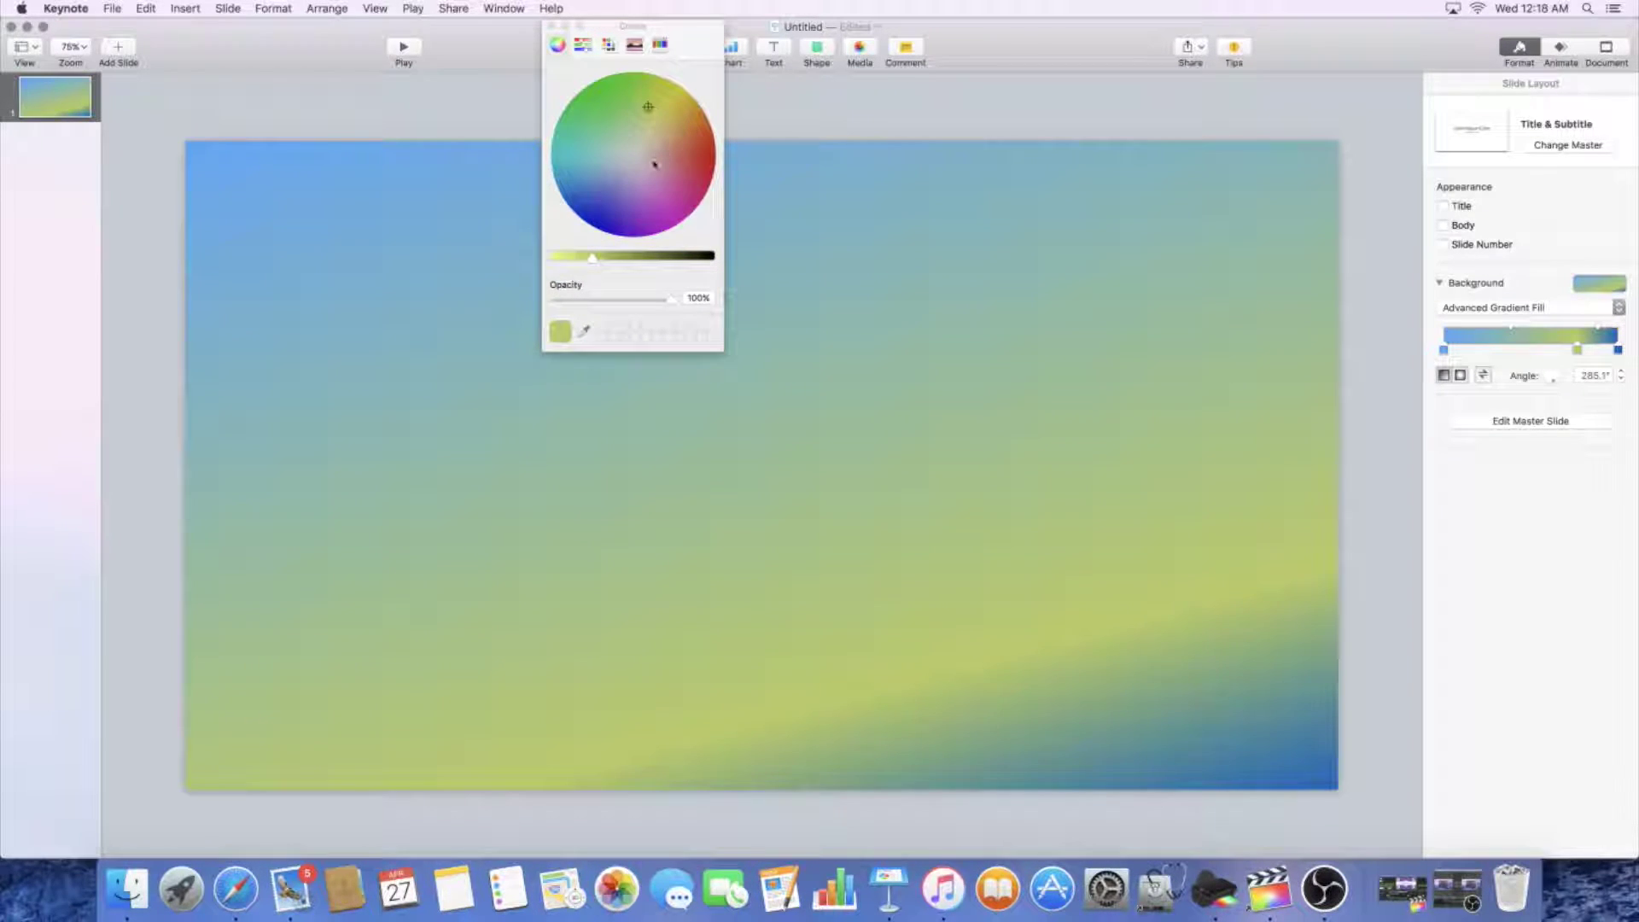
{"action": "left_click", "coordinate": [653, 161]}
{"action": "left_click", "coordinate": [655, 204]}
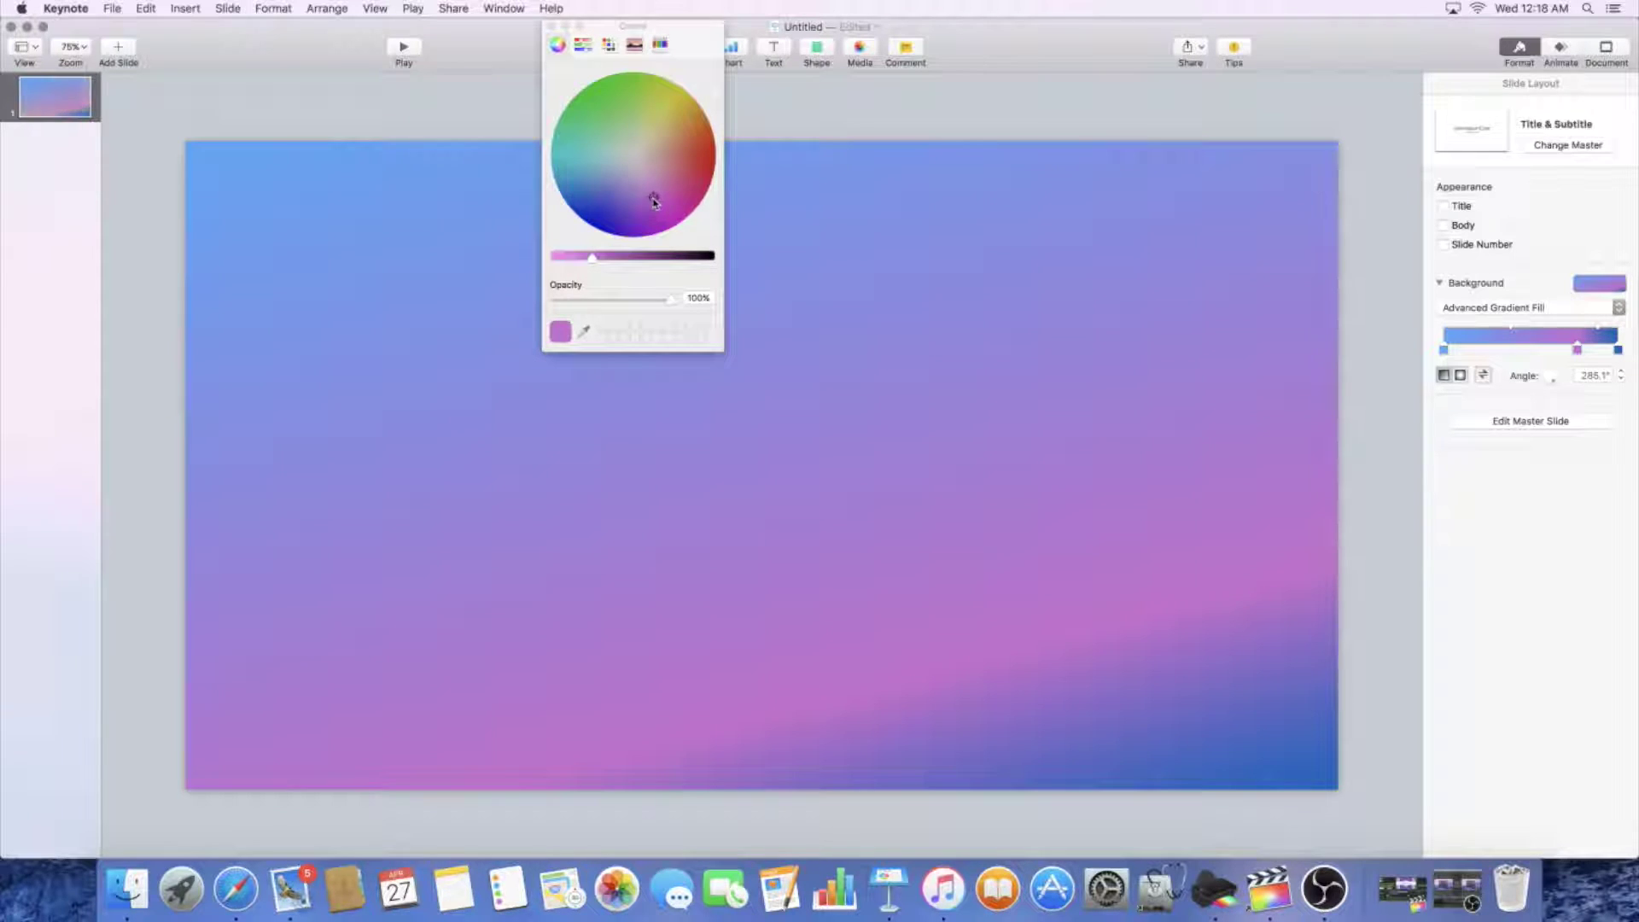
{"action": "left_click", "coordinate": [639, 171]}
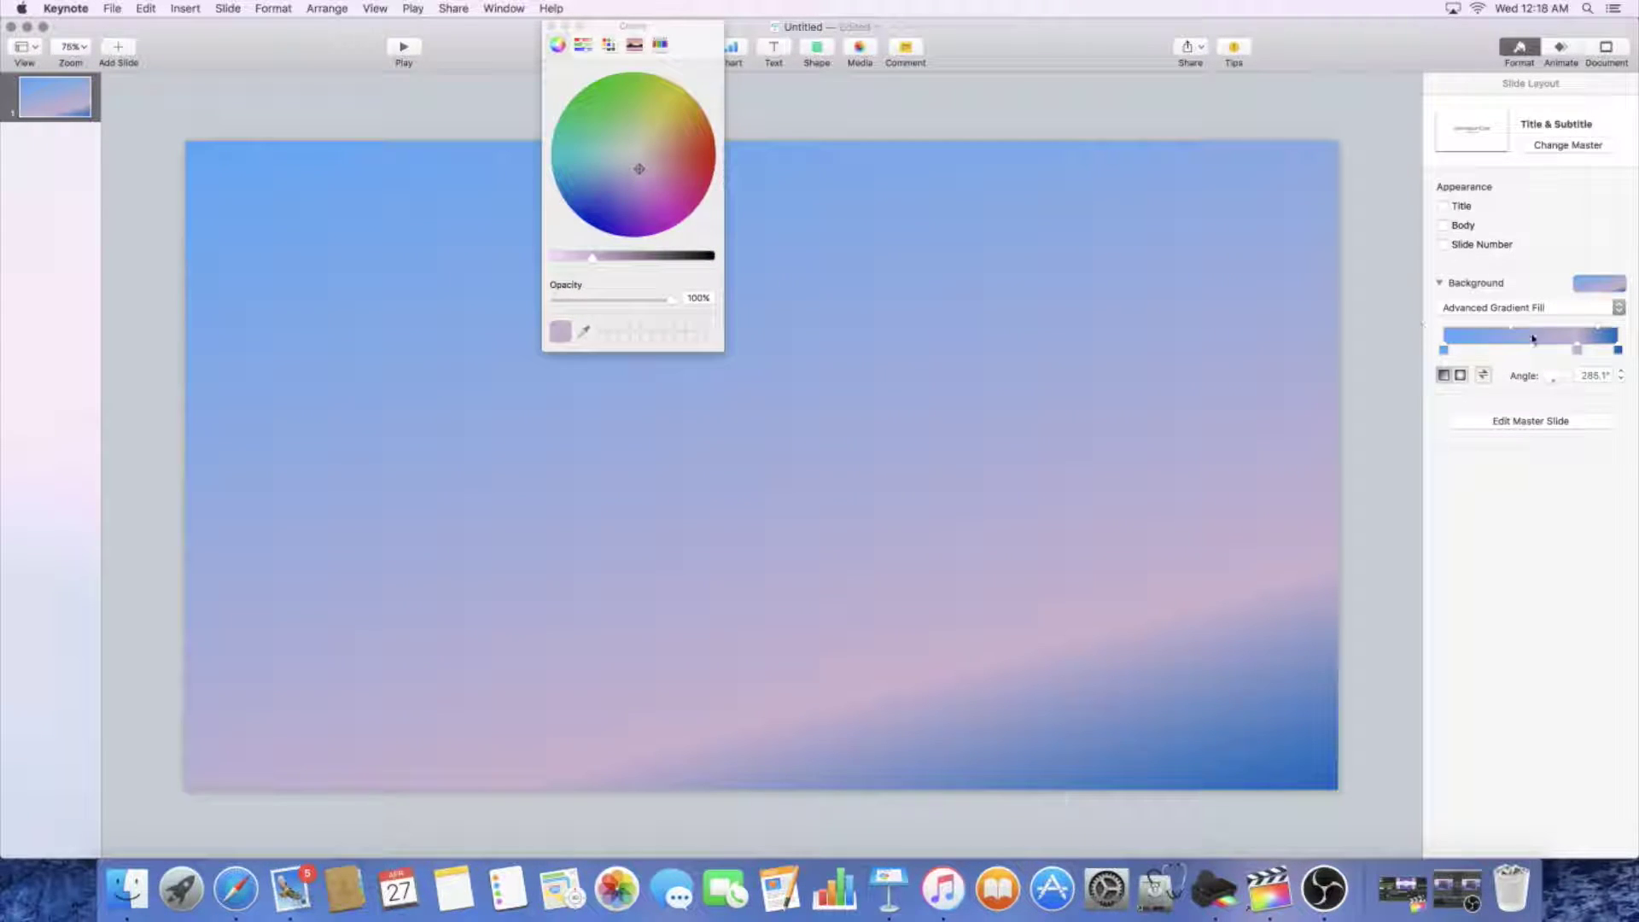
{"action": "left_click", "coordinate": [1577, 348]}
Rearrange the gradient stops and rotate the linear gradient to 183.4° so bands run vertically
{"action": "left_click", "coordinate": [551, 26]}
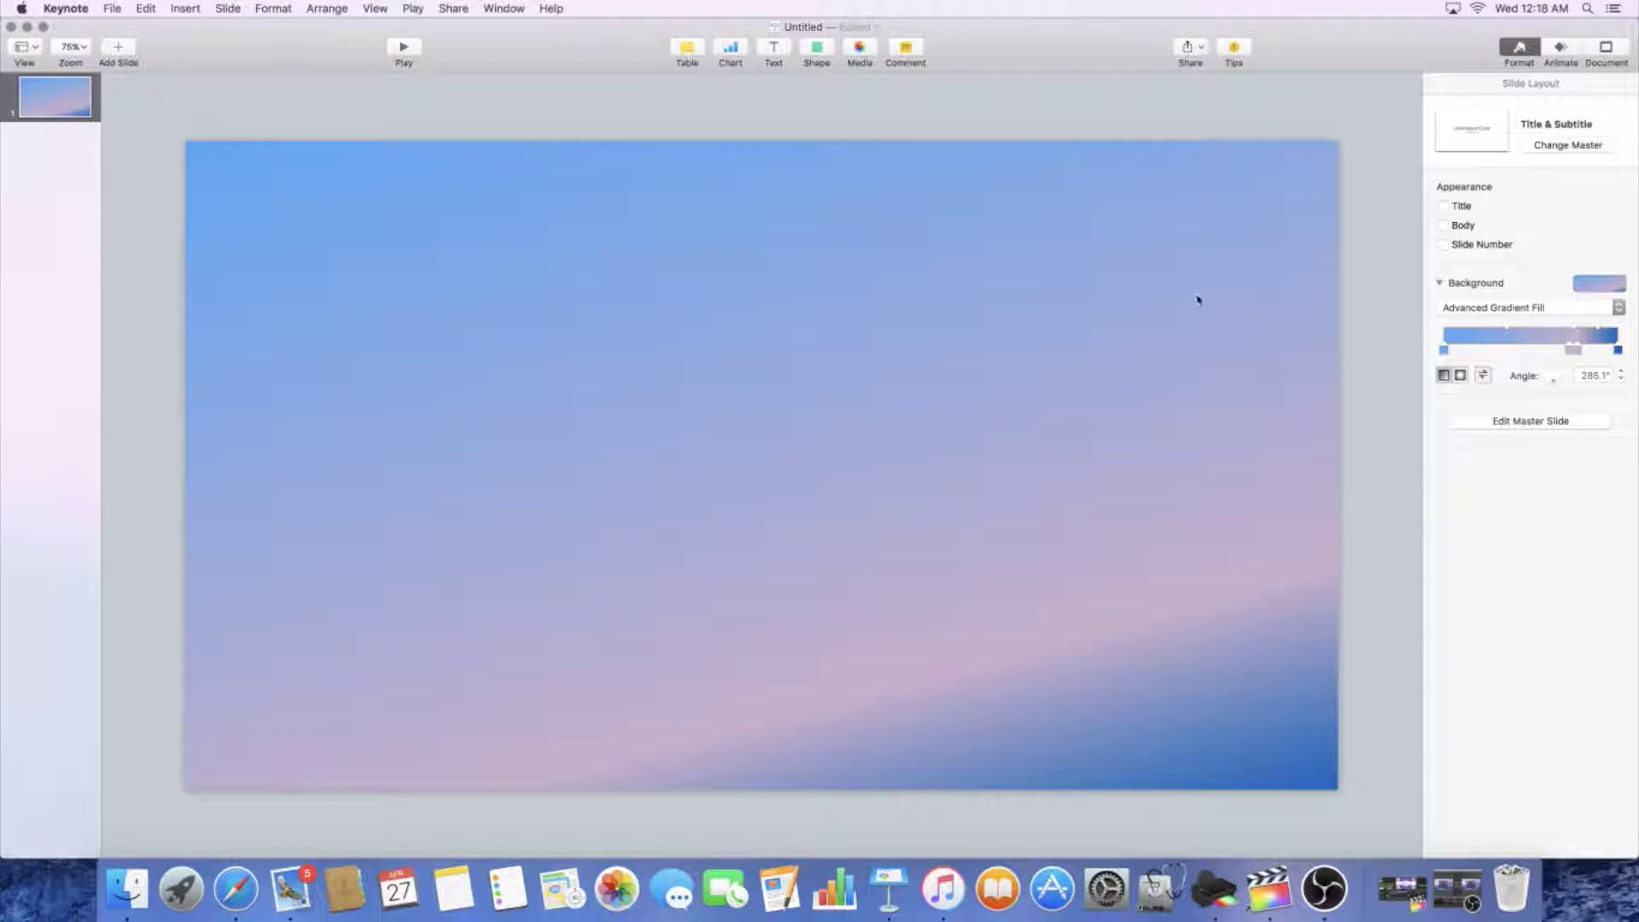
{"action": "left_click_drag", "start_coordinate": [1574, 350], "coordinate": [1478, 351]}
{"action": "mouse_move", "coordinate": [1577, 351]}
{"action": "left_mouse_down"}
{"action": "mouse_move", "coordinate": [1619, 354]}
{"action": "mouse_move", "coordinate": [1587, 351]}
{"action": "left_mouse_up"}
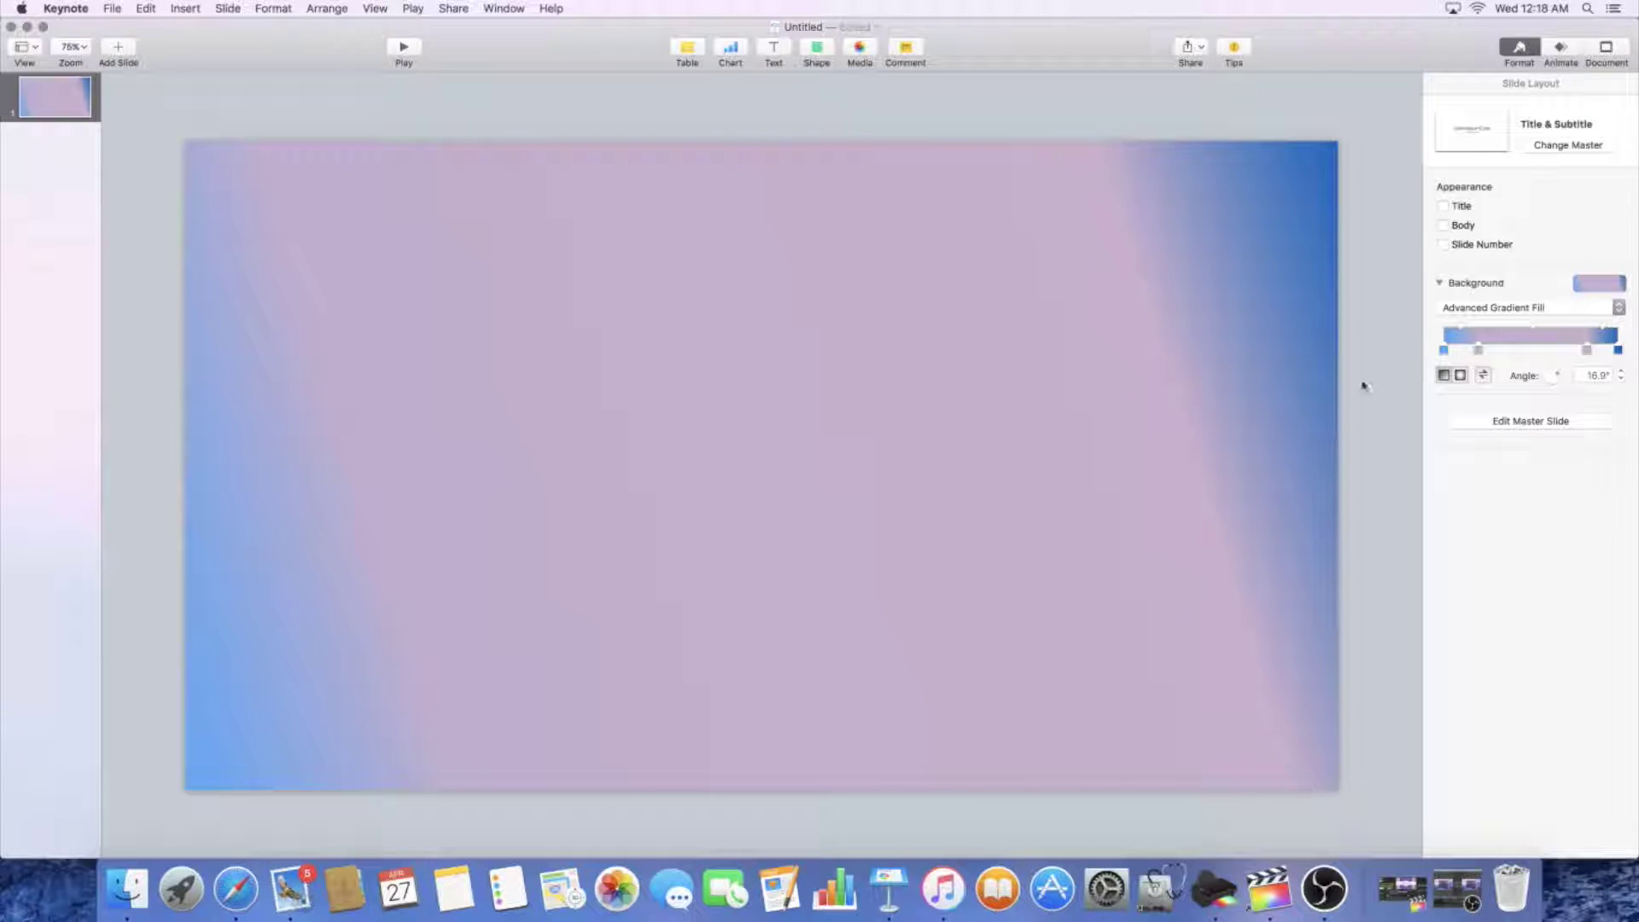
{"action": "left_click", "coordinate": [1460, 377]}
{"action": "left_click", "coordinate": [1444, 375]}
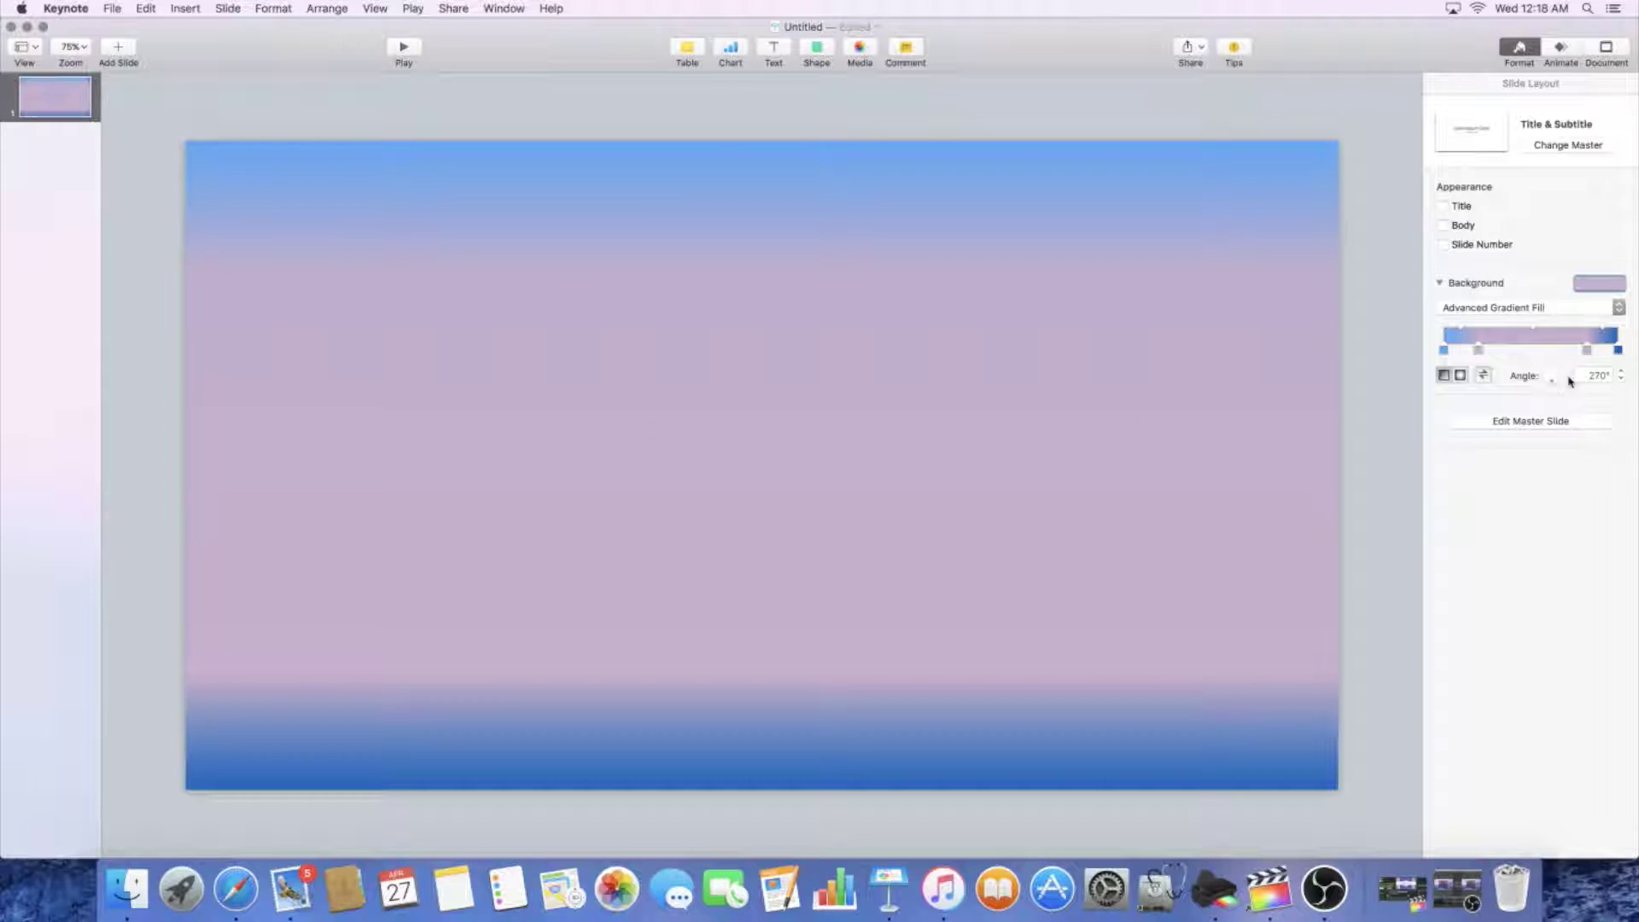
{"action": "mouse_move", "coordinate": [1552, 377]}
{"action": "left_mouse_down"}
{"action": "mouse_move", "coordinate": [1496, 351]}
{"action": "mouse_move", "coordinate": [1579, 351]}
{"action": "mouse_move", "coordinate": [1551, 380]}
{"action": "left_mouse_up"}
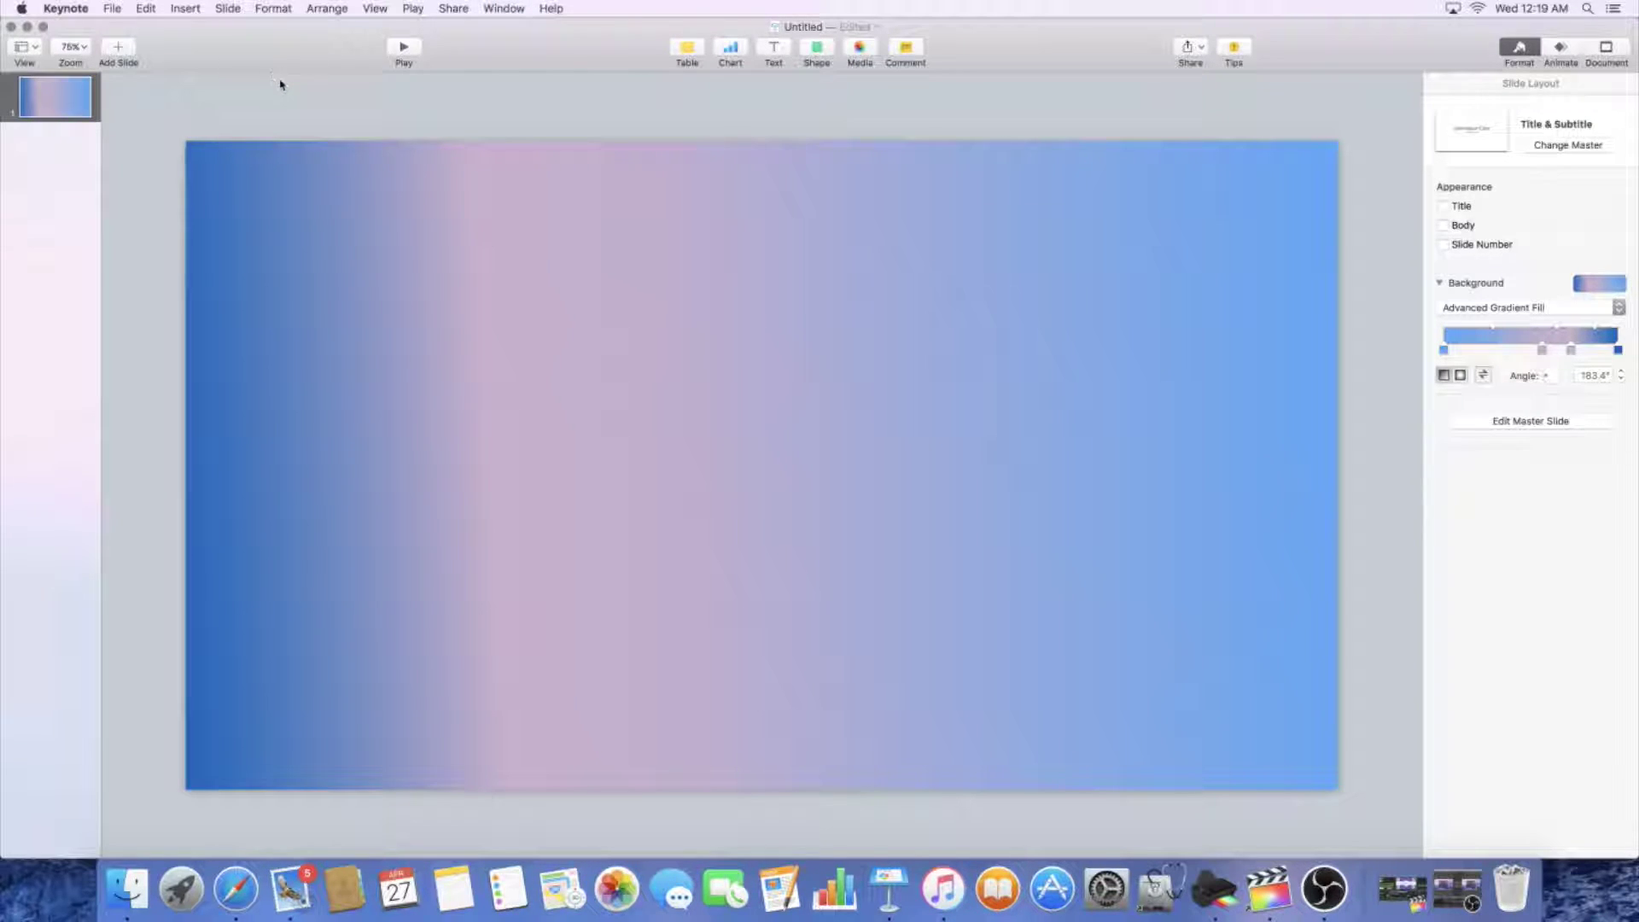
Search Google in Safari for 'tumblr backgrounds'
{"action": "left_click_drag", "start_coordinate": [186, 38], "coordinate": [186, 114]}
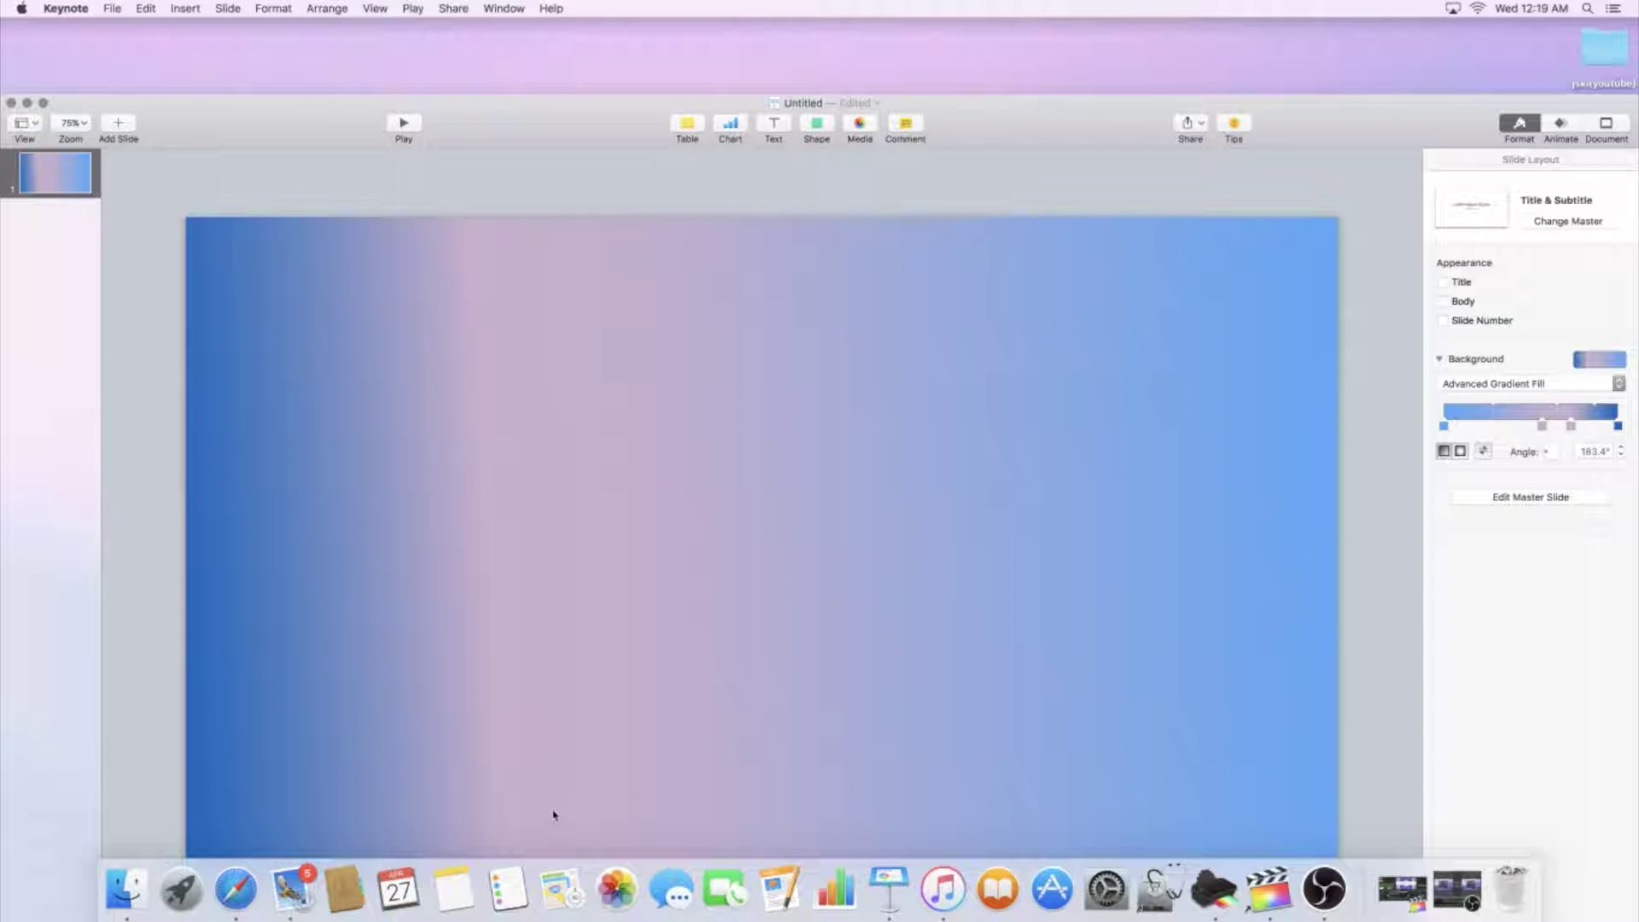
{"action": "left_click", "coordinate": [236, 888]}
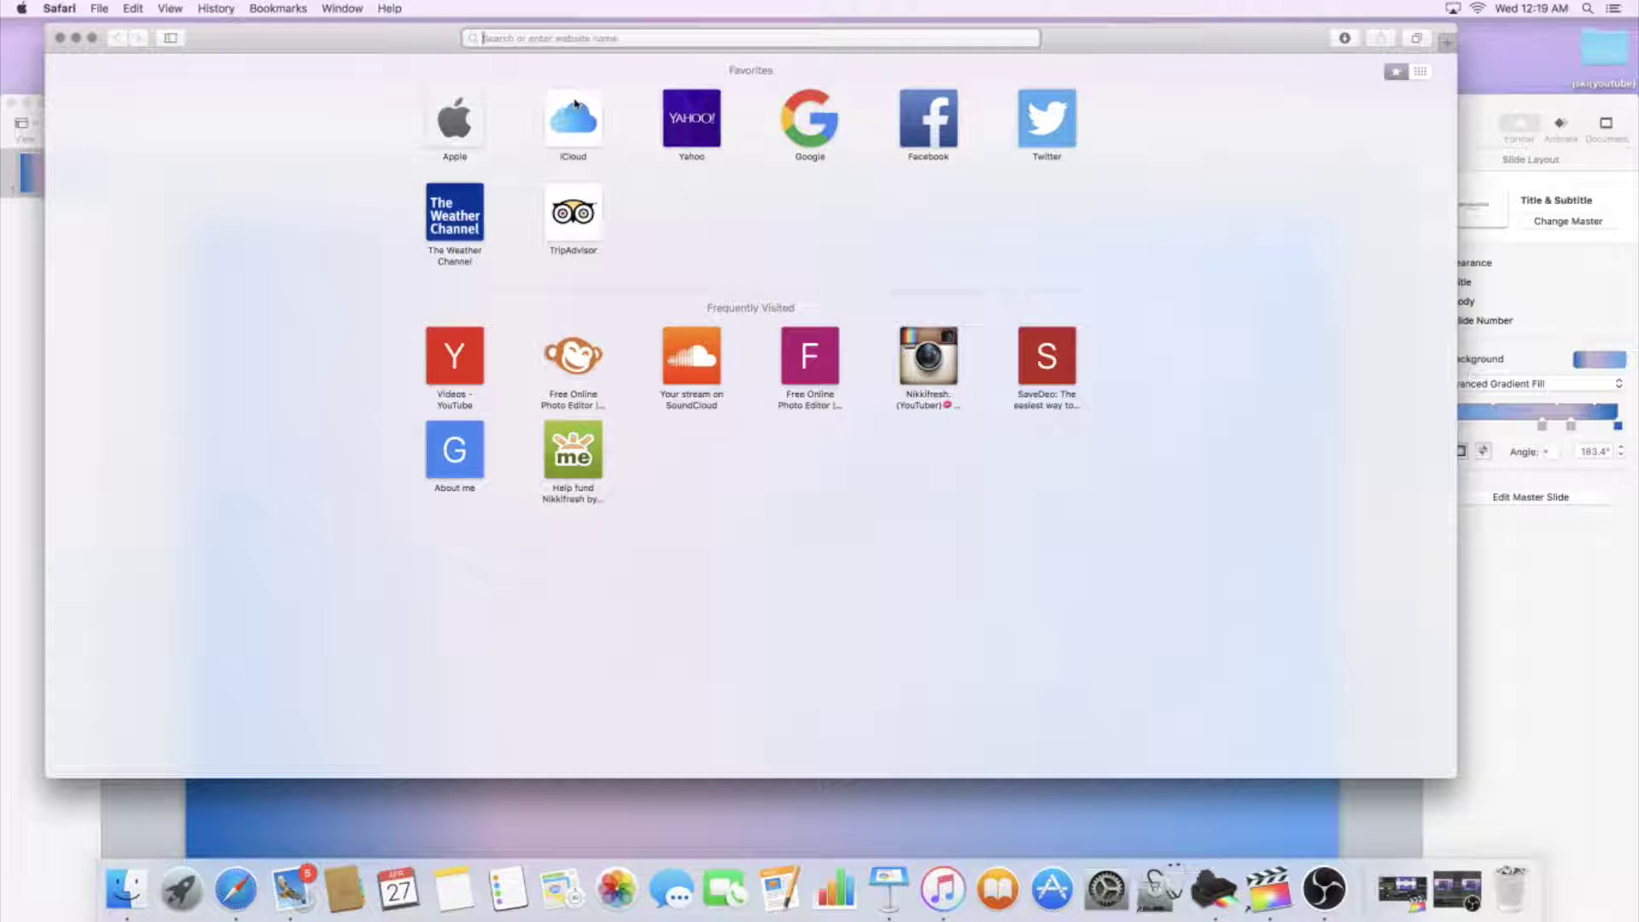
{"action": "type", "text": "tumblr"}
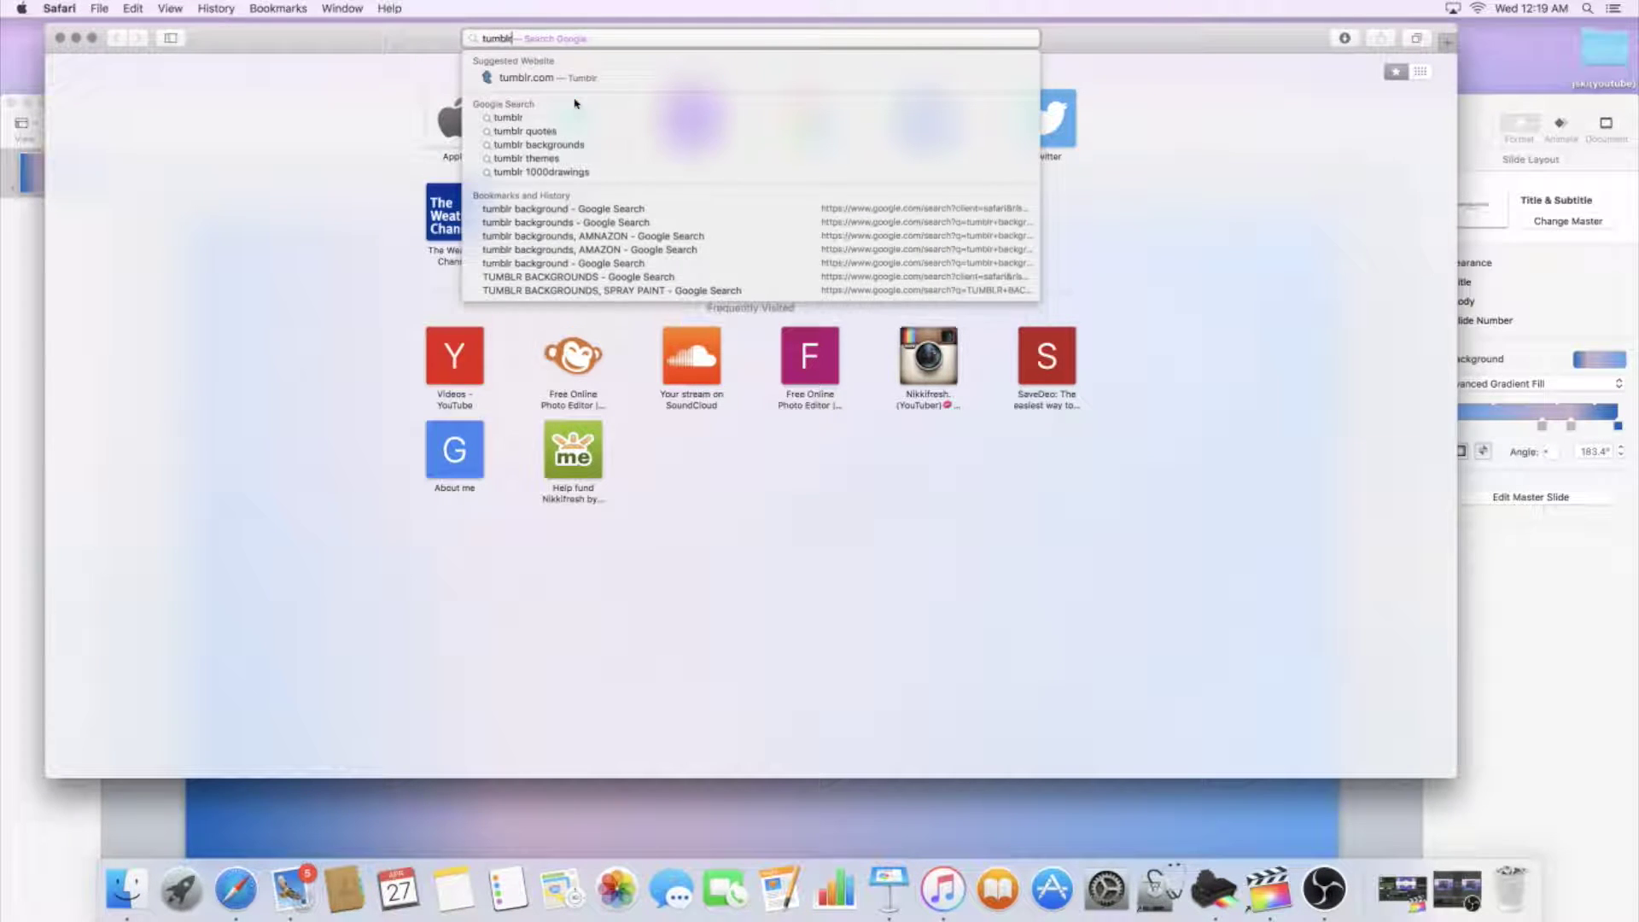
{"action": "key", "text": "Down"}
{"action": "key", "text": "Down"}
{"action": "key", "text": "Down"}
{"action": "key", "text": "Return"}
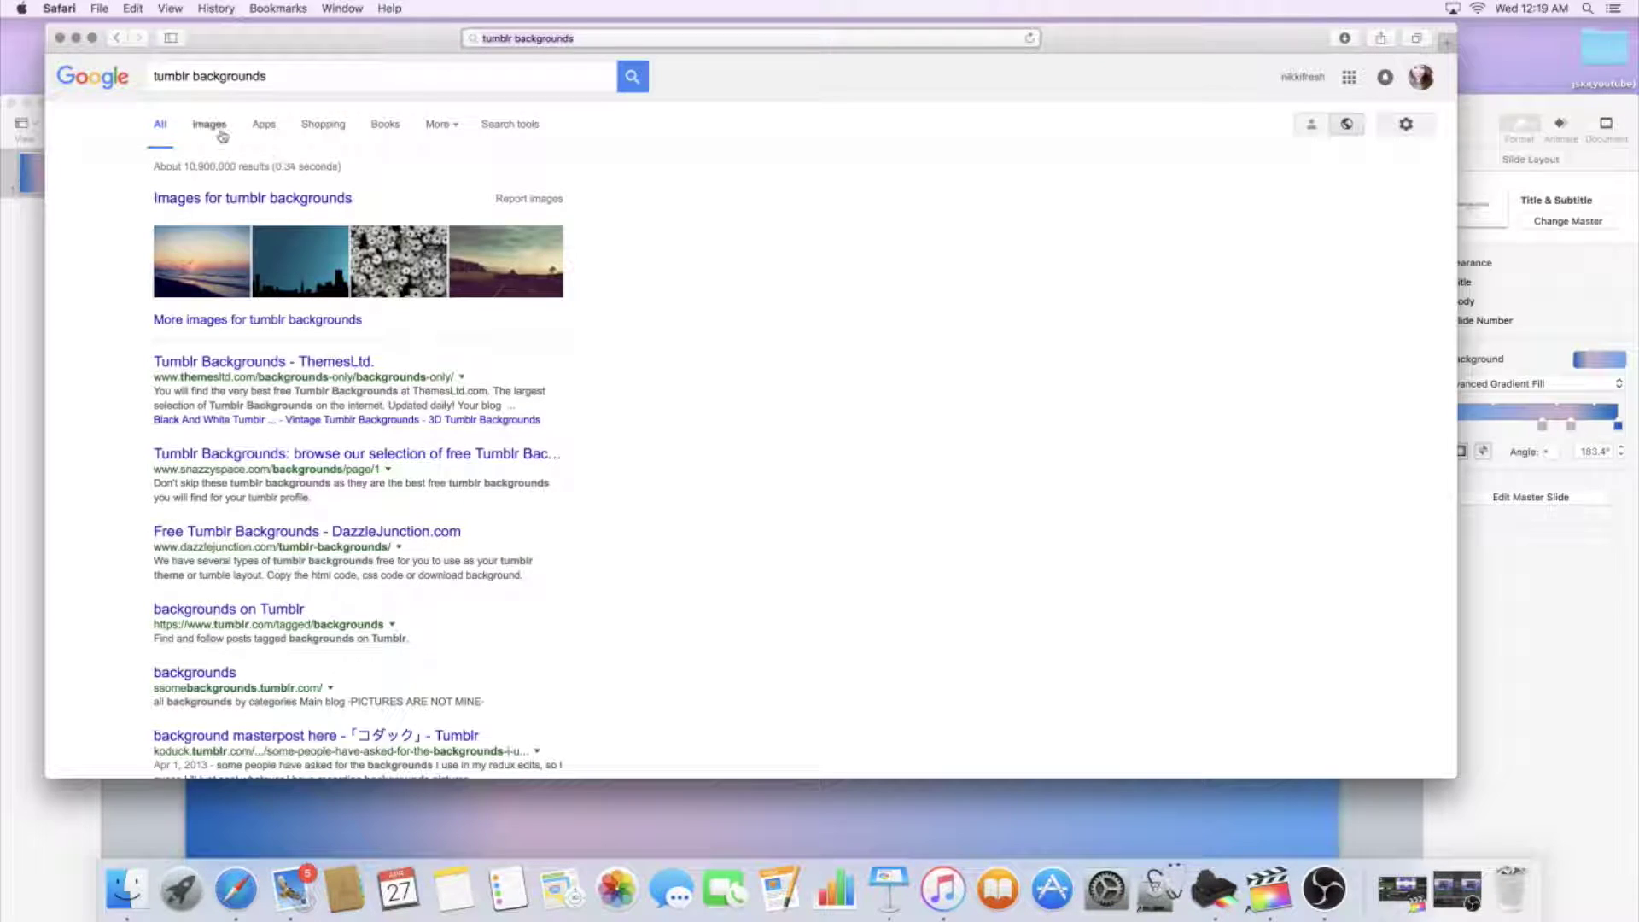
Drag the sunglasses cat image from the image results onto the Keynote slide
{"action": "left_click", "coordinate": [221, 133]}
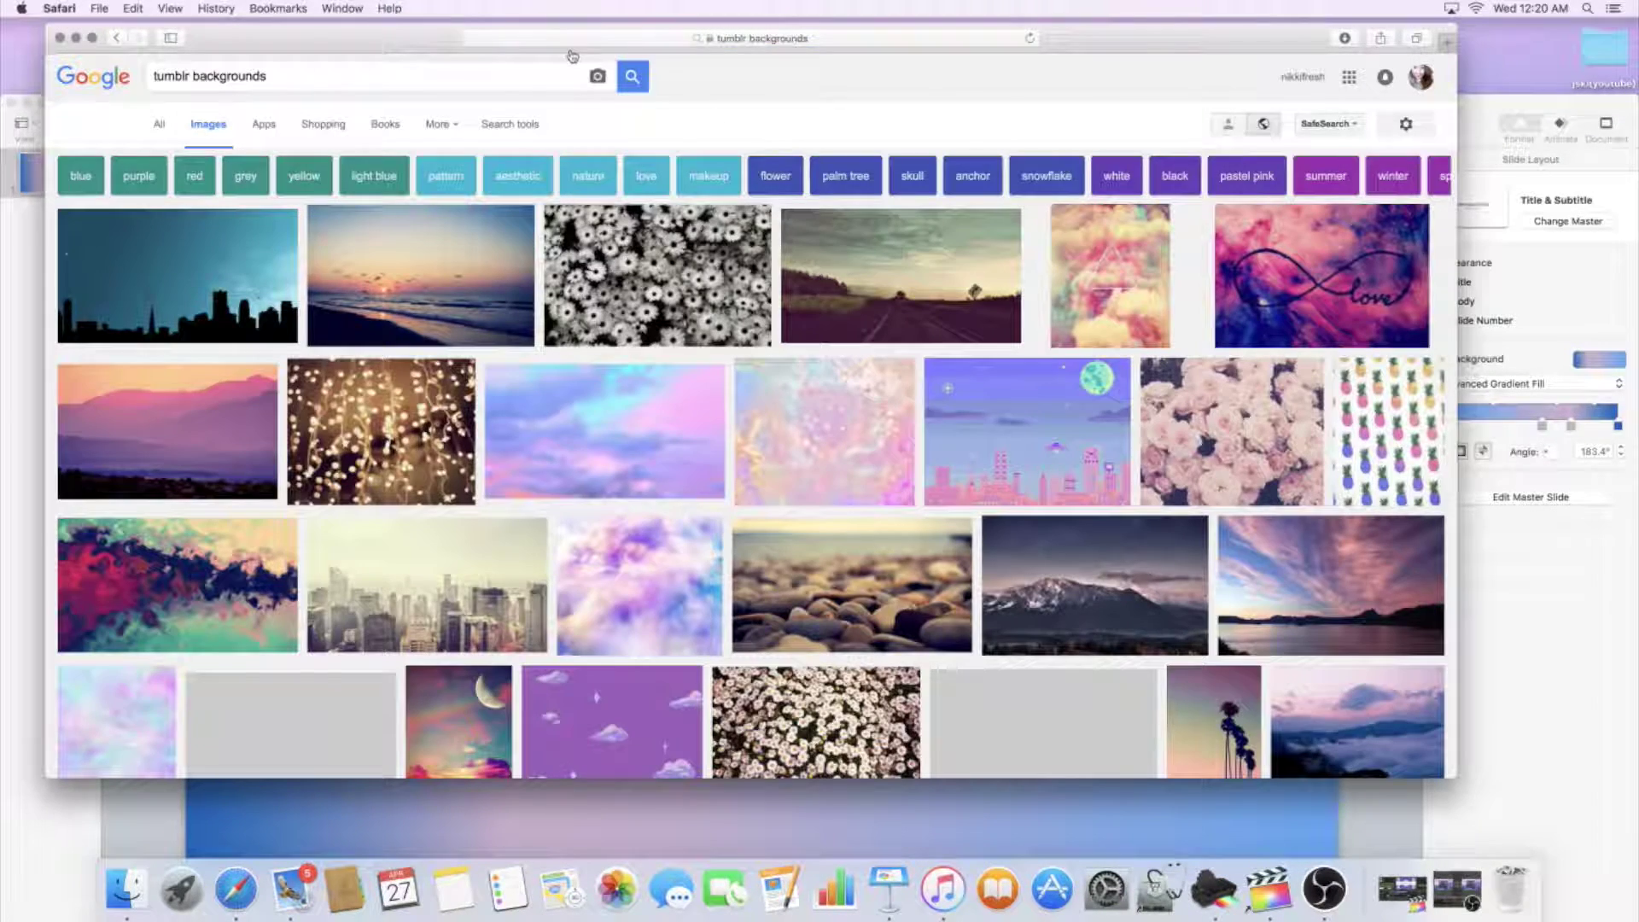
{"action": "left_click_drag", "start_coordinate": [426, 39], "coordinate": [892, 65]}
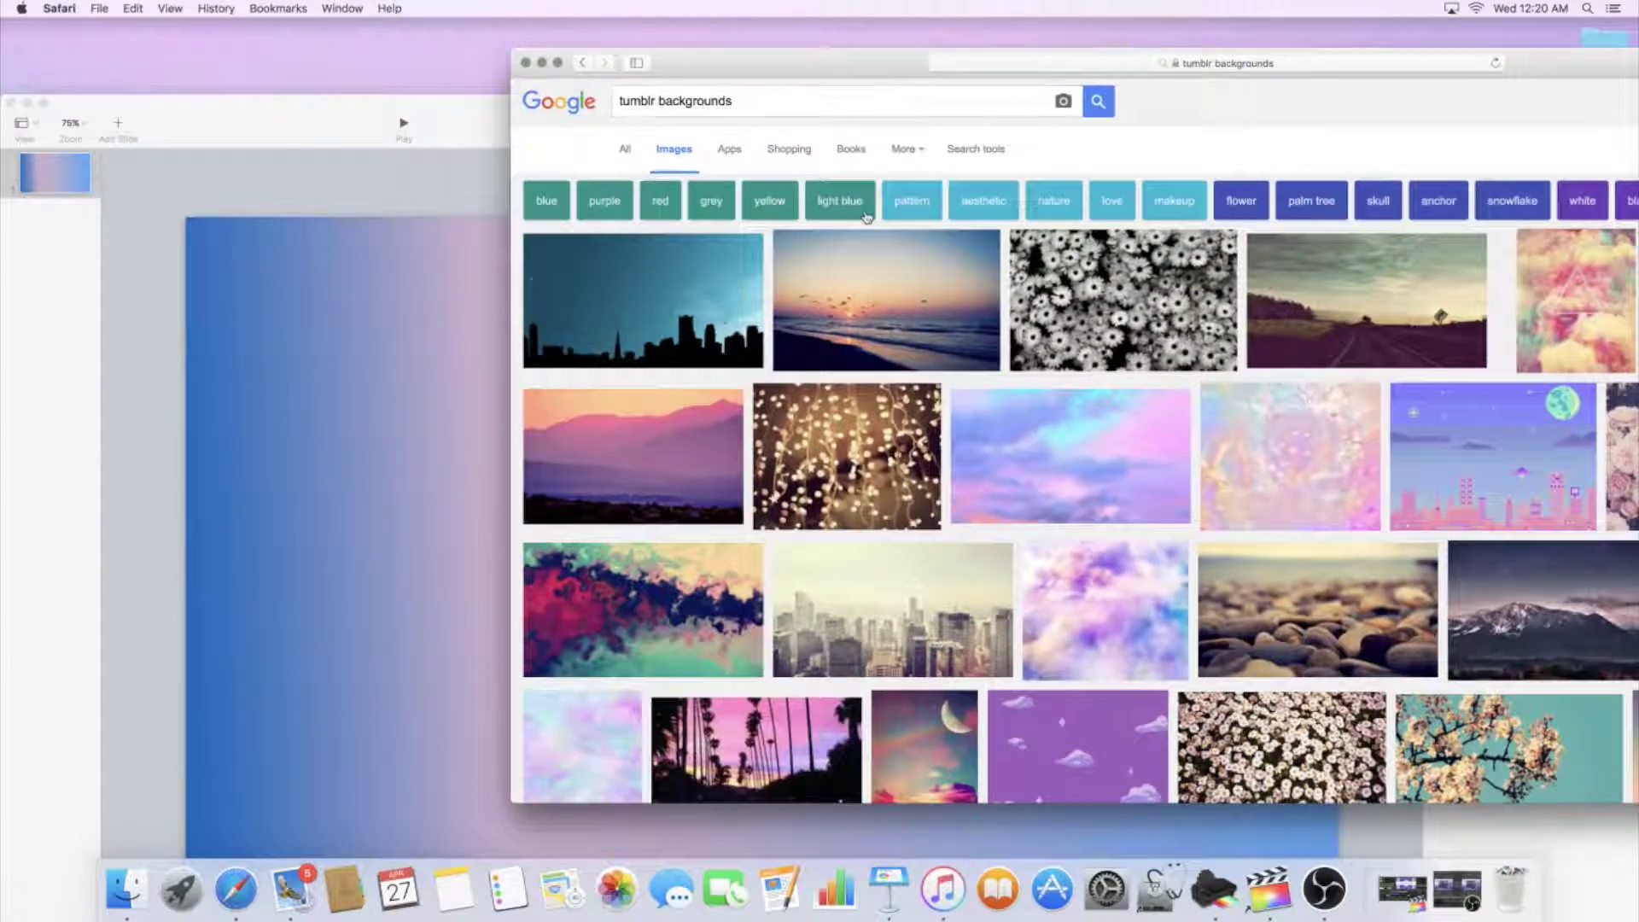
{"action": "scroll", "coordinate": [1091, 416], "scroll_direction": "down", "scroll_amount": 10}
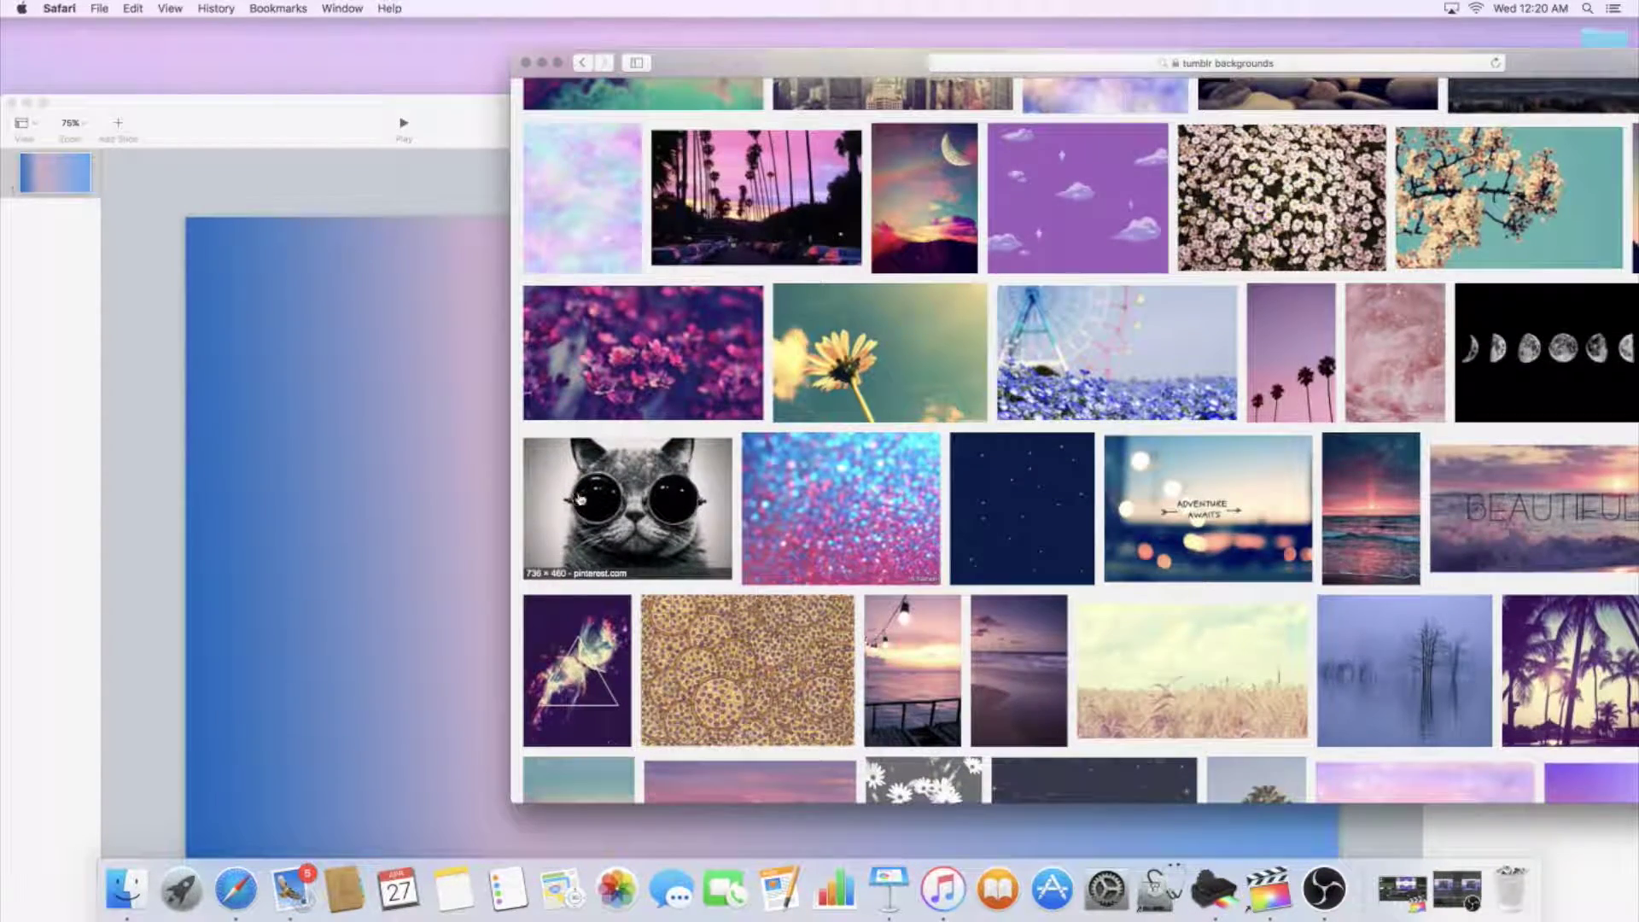
{"action": "left_click_drag", "start_coordinate": [645, 504], "coordinate": [357, 487]}
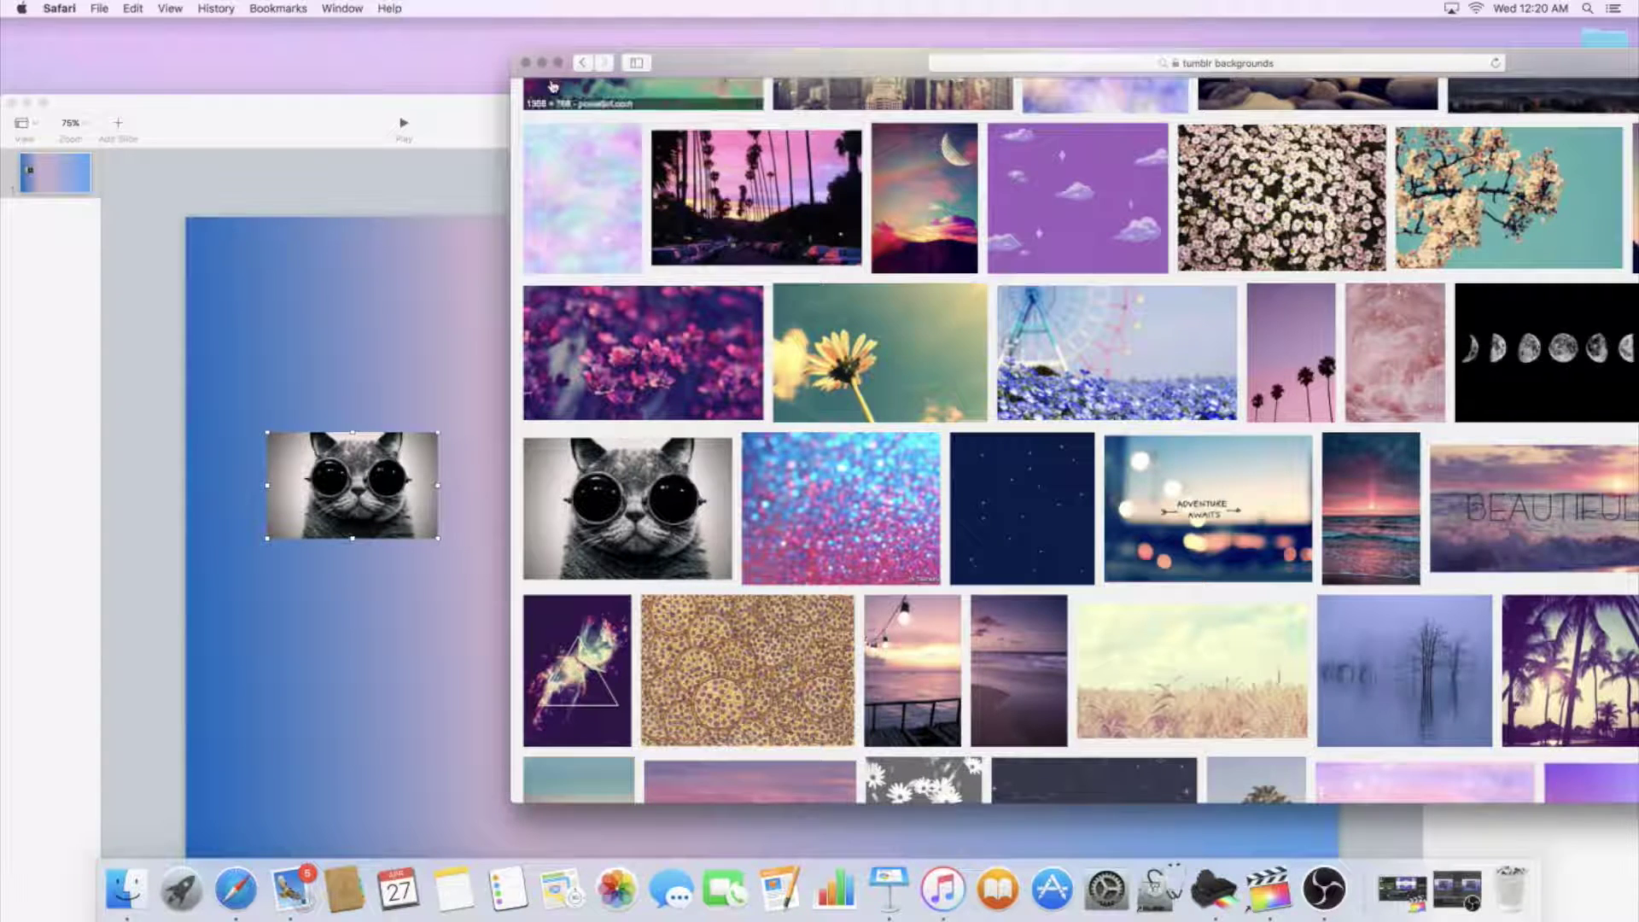
Hide Safari and enlarge the cat picture toward the lower left of the slide
{"action": "left_click", "coordinate": [541, 64]}
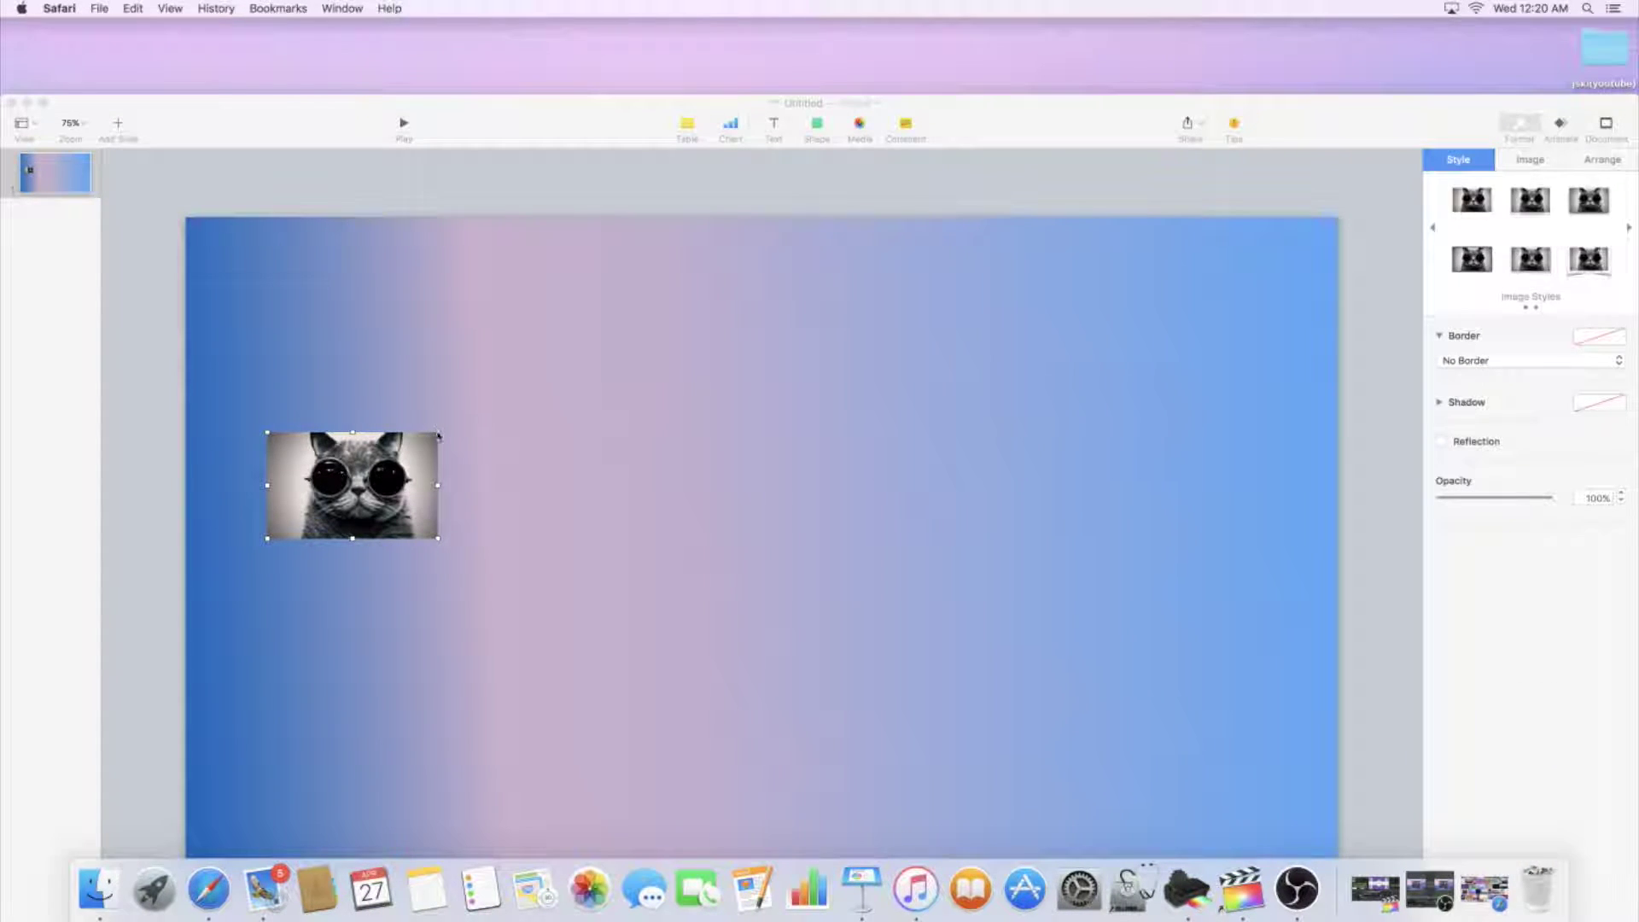
{"action": "left_click_drag", "start_coordinate": [439, 433], "coordinate": [1024, 401]}
{"action": "left_click_drag", "start_coordinate": [541, 434], "coordinate": [460, 740]}
{"action": "left_click_drag", "start_coordinate": [491, 134], "coordinate": [510, 58]}
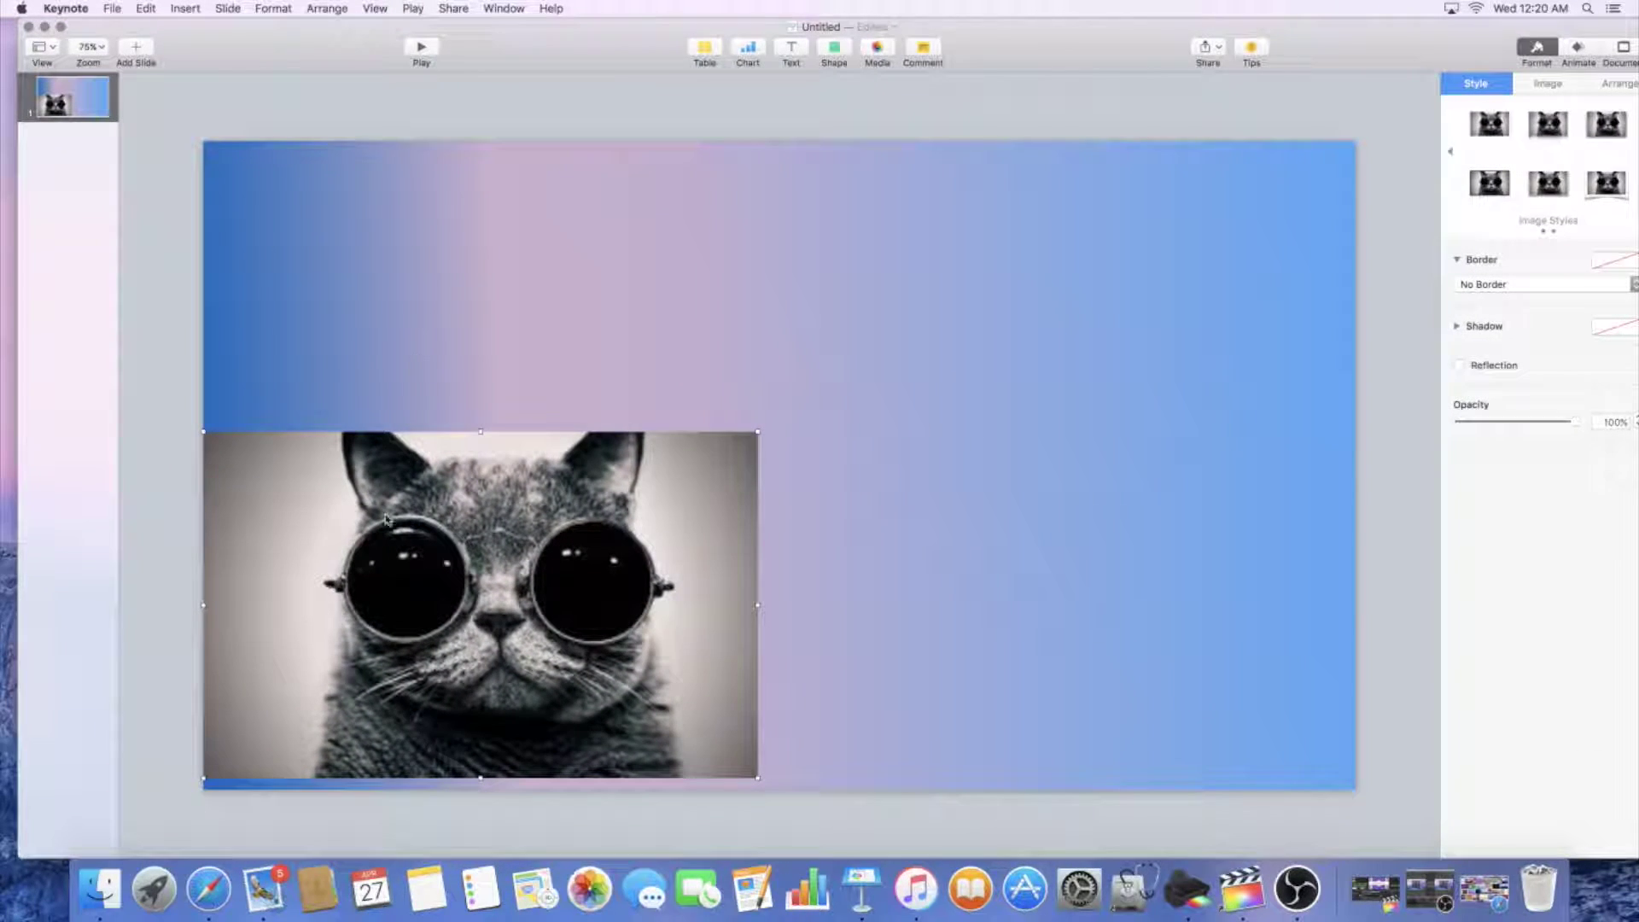
{"action": "mouse_move", "coordinate": [487, 510]}
{"action": "left_mouse_down"}
{"action": "mouse_move", "coordinate": [504, 526]}
{"action": "mouse_move", "coordinate": [484, 528]}
{"action": "left_mouse_up"}
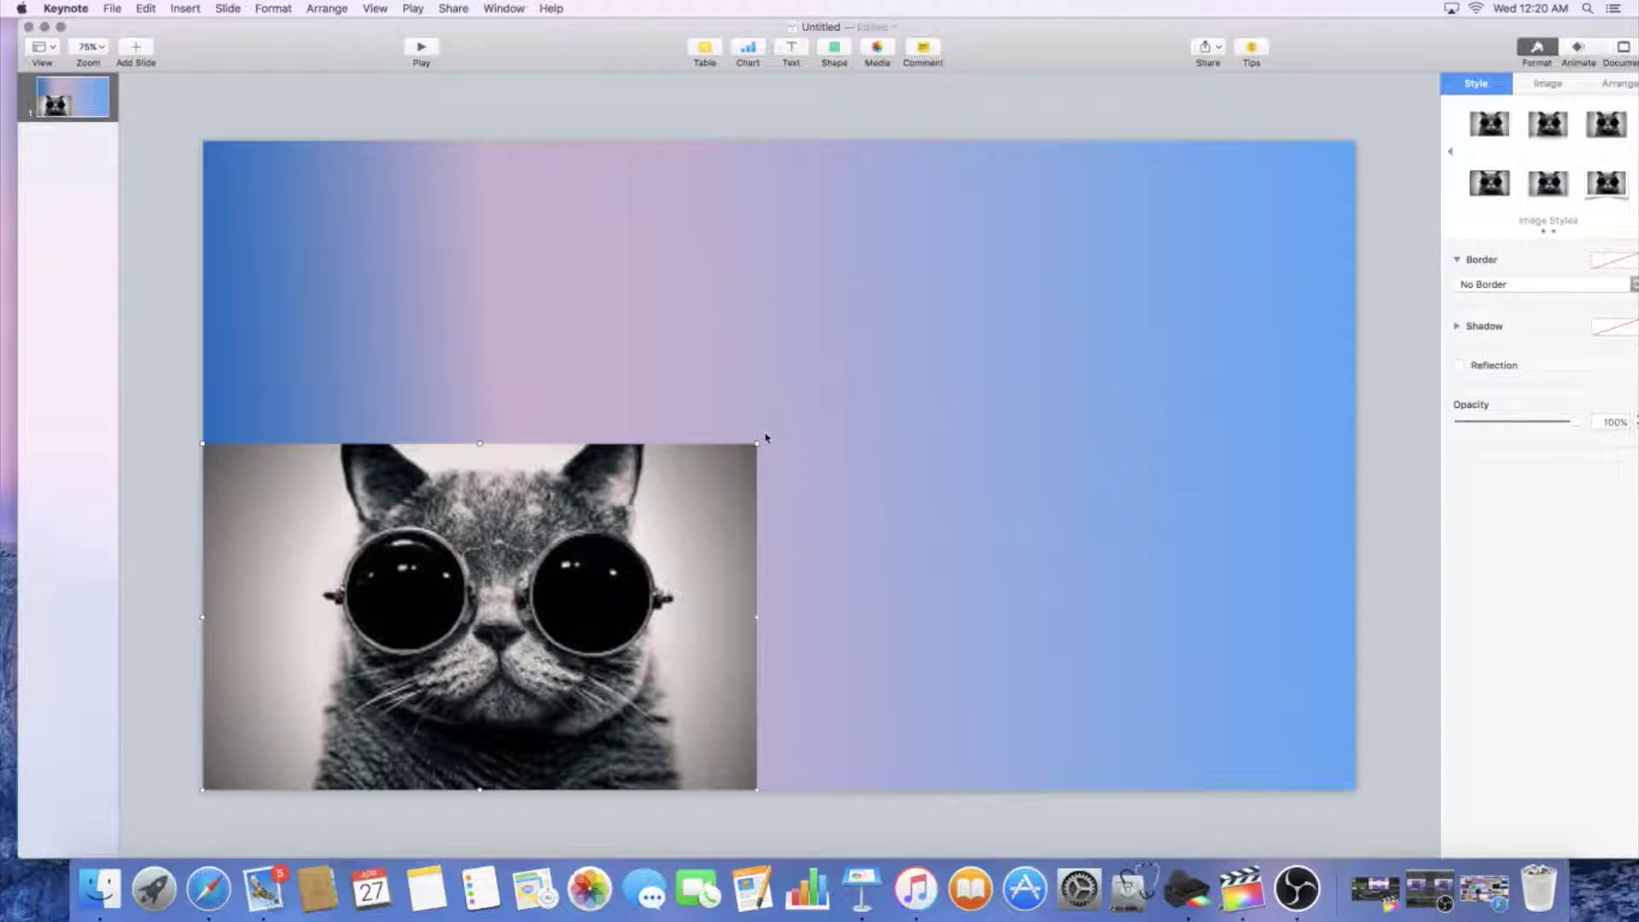
Enlarge the cat picture further and move it right toward the slide centre
{"action": "left_click_drag", "start_coordinate": [763, 444], "coordinate": [897, 402]}
{"action": "left_click", "coordinate": [756, 451]}
{"action": "left_click_drag", "start_coordinate": [755, 451], "coordinate": [932, 335]}
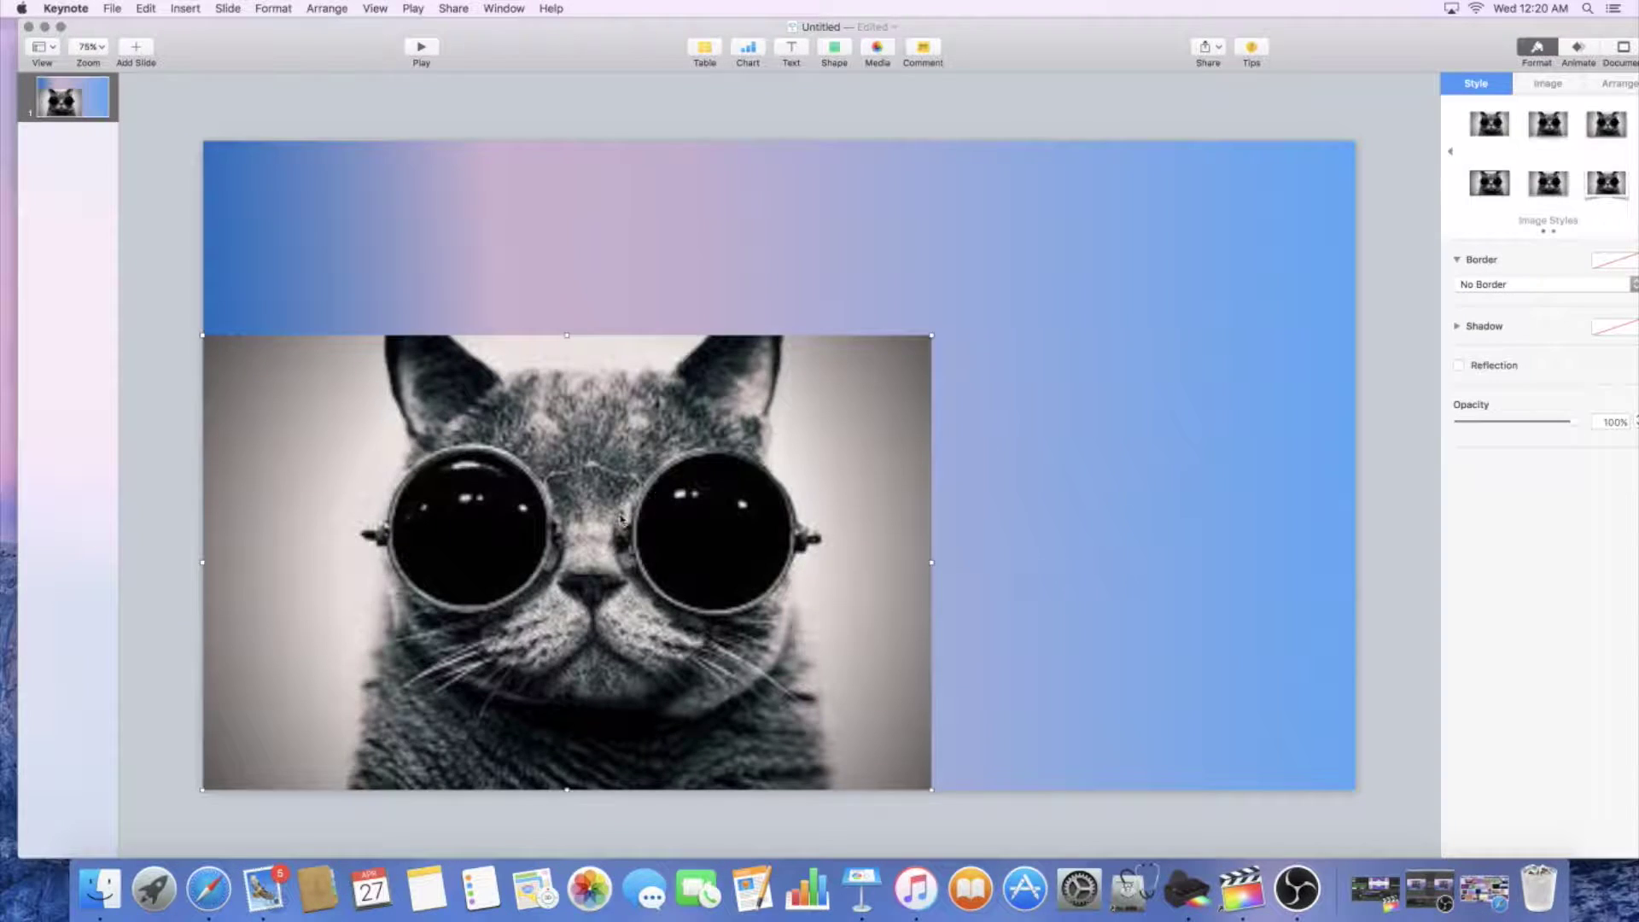
{"action": "left_click_drag", "start_coordinate": [621, 518], "coordinate": [847, 518]}
{"action": "left_click_drag", "start_coordinate": [1025, 47], "coordinate": [900, 165]}
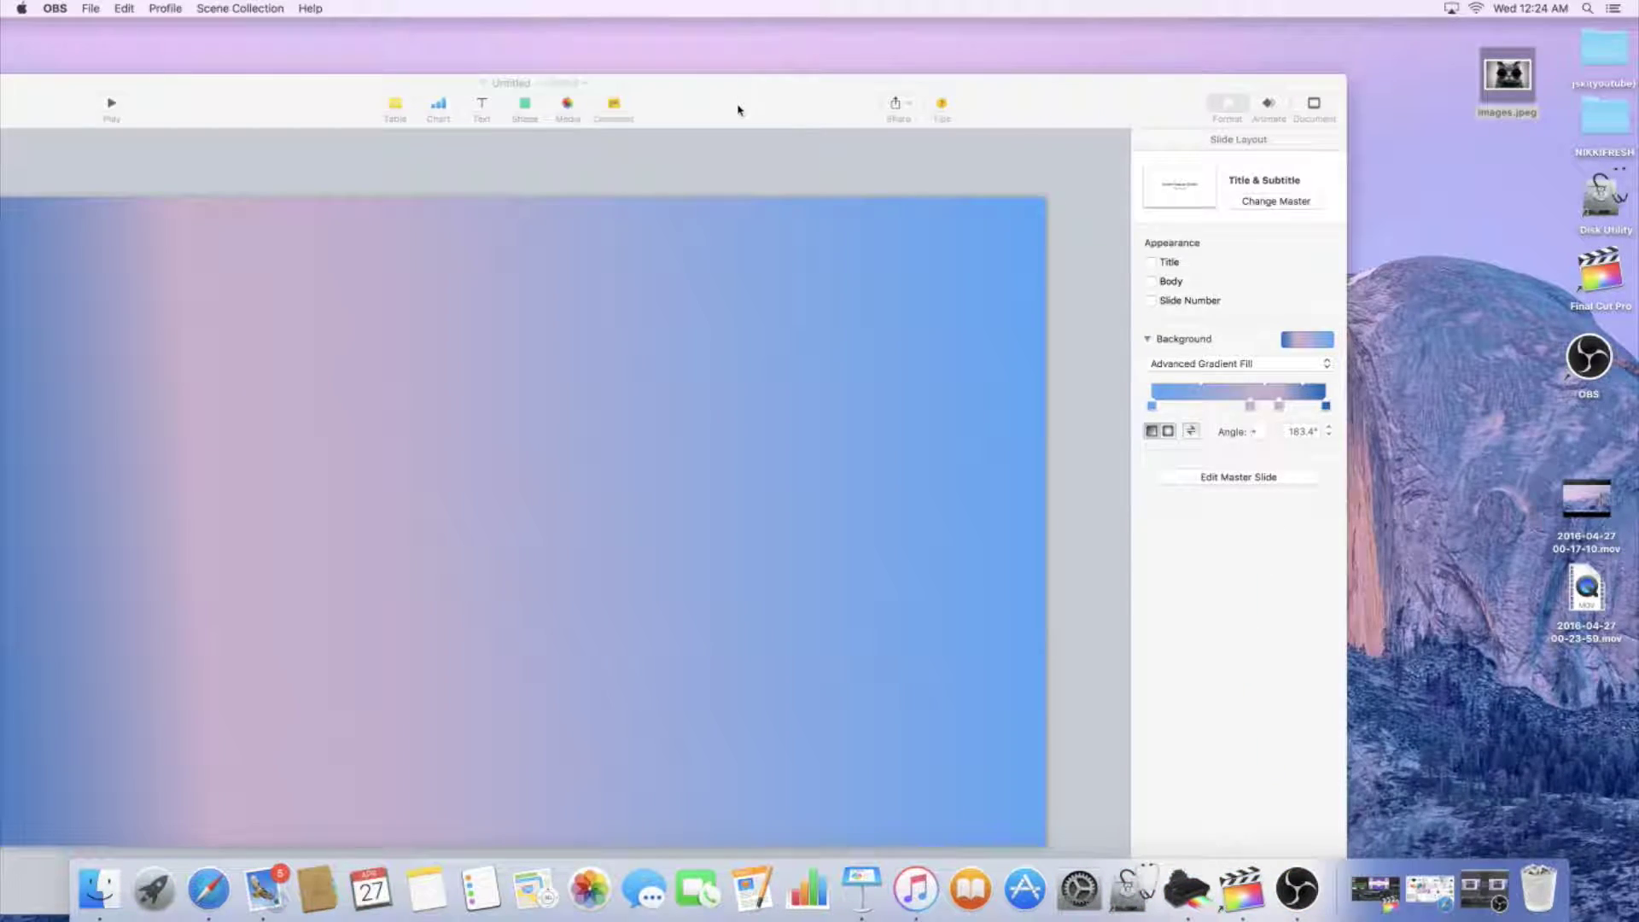
Open images.jpeg in an enlarged Preview window with Markup tools shown
{"action": "left_click_drag", "start_coordinate": [739, 109], "coordinate": [846, 97]}
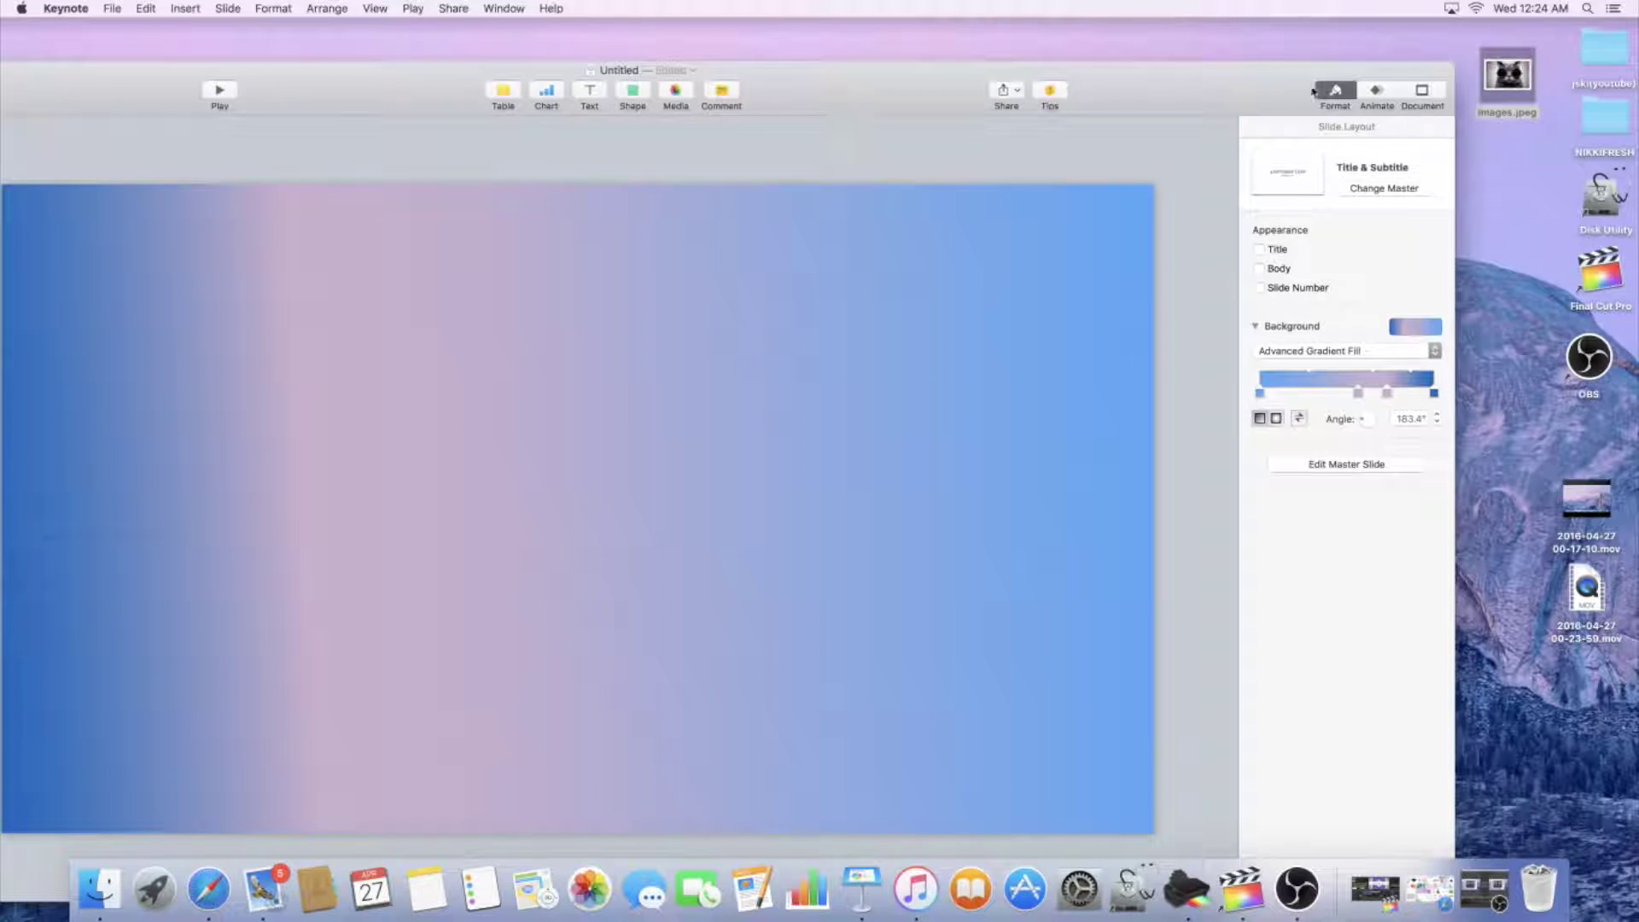
{"action": "double_click", "coordinate": [1523, 78]}
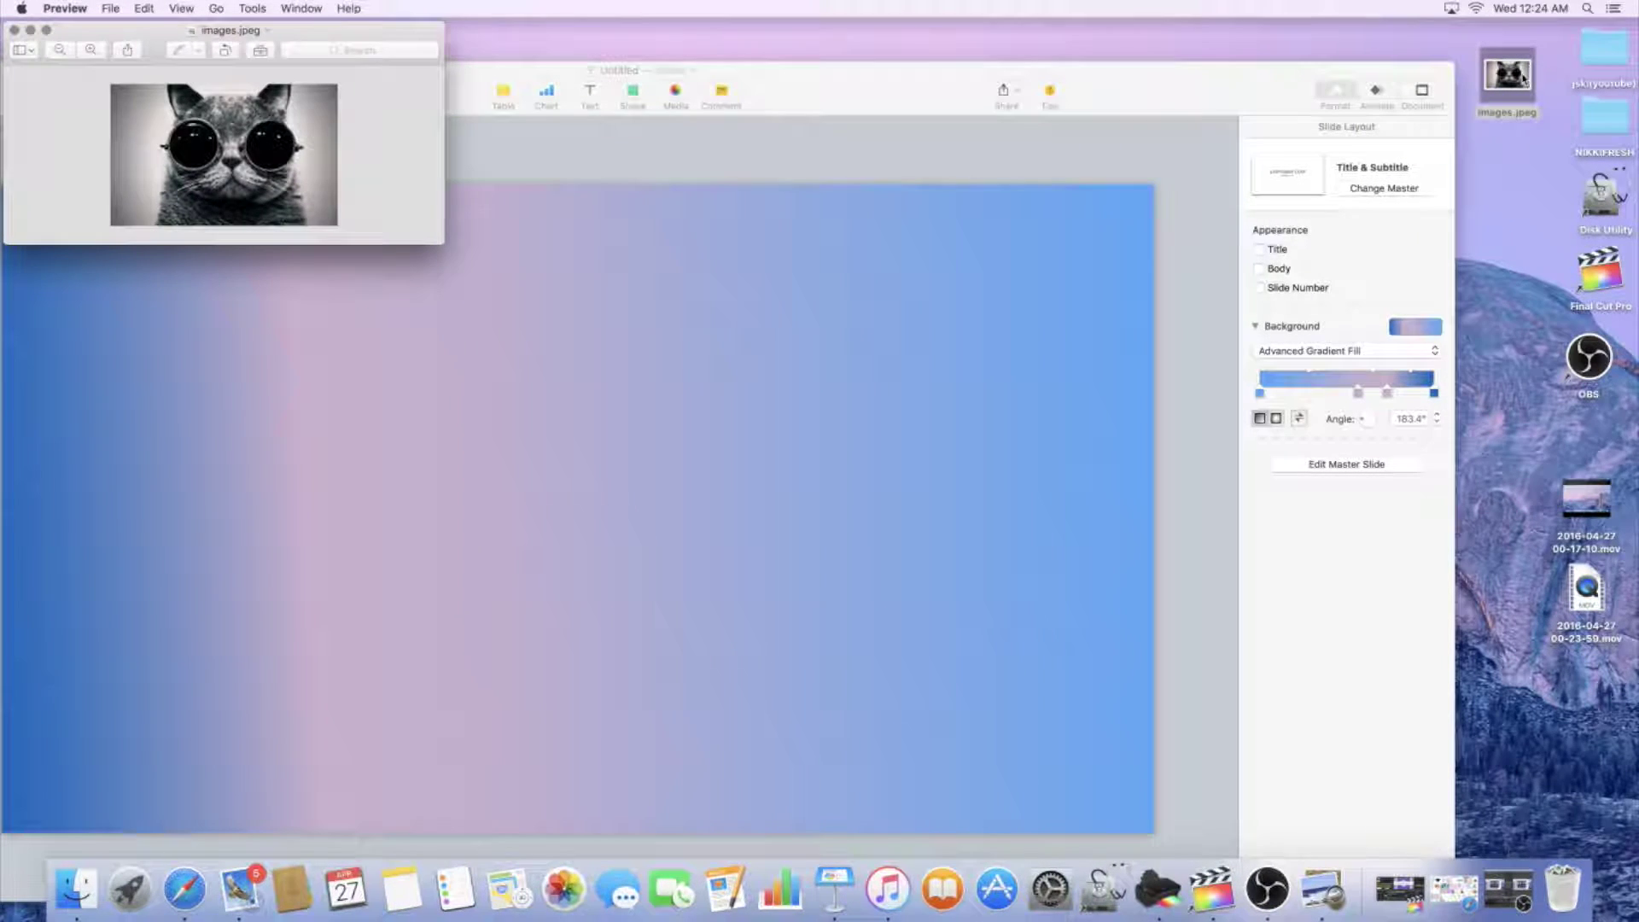
{"action": "left_click_drag", "start_coordinate": [451, 247], "coordinate": [931, 588]}
{"action": "left_click", "coordinate": [712, 49]}
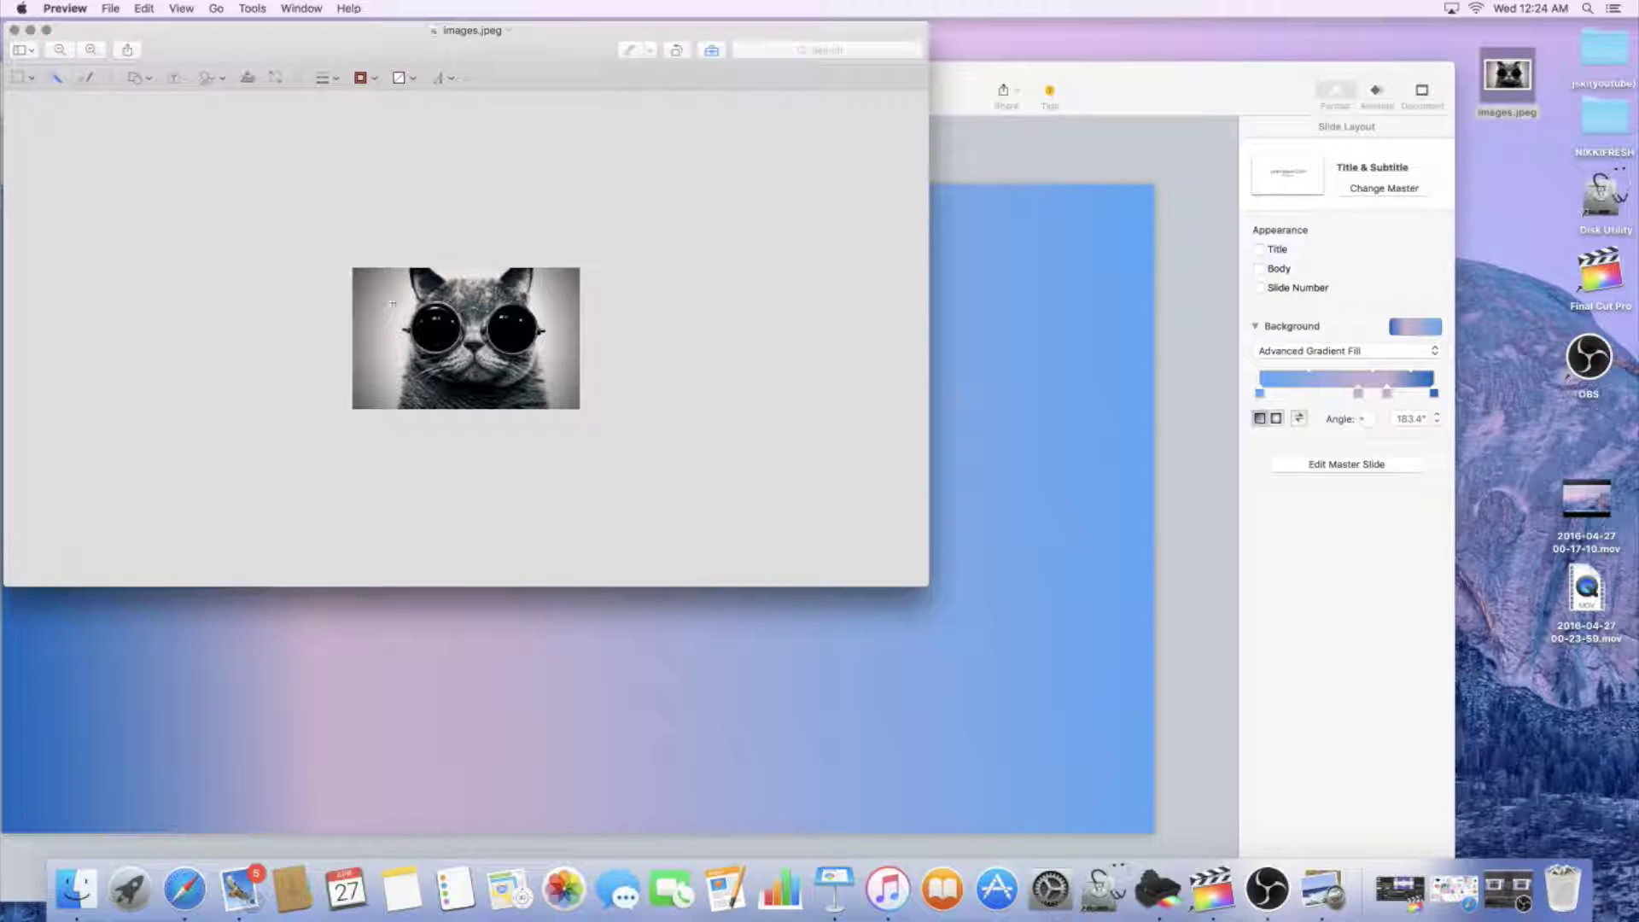
Delete strips along the left and right edges, converting the picture to PNG
{"action": "left_click_drag", "start_coordinate": [392, 303], "coordinate": [407, 303]}
{"action": "left_click", "coordinate": [24, 81]}
{"action": "left_click_drag", "start_coordinate": [316, 248], "coordinate": [388, 433]}
{"action": "key", "text": "BackSpace"}
{"action": "left_click", "coordinate": [596, 178]}
{"action": "left_click_drag", "start_coordinate": [556, 249], "coordinate": [607, 424]}
{"action": "key", "text": "BackSpace"}
{"action": "left_click_drag", "start_coordinate": [550, 265], "coordinate": [609, 424]}
{"action": "key", "text": "BackSpace"}
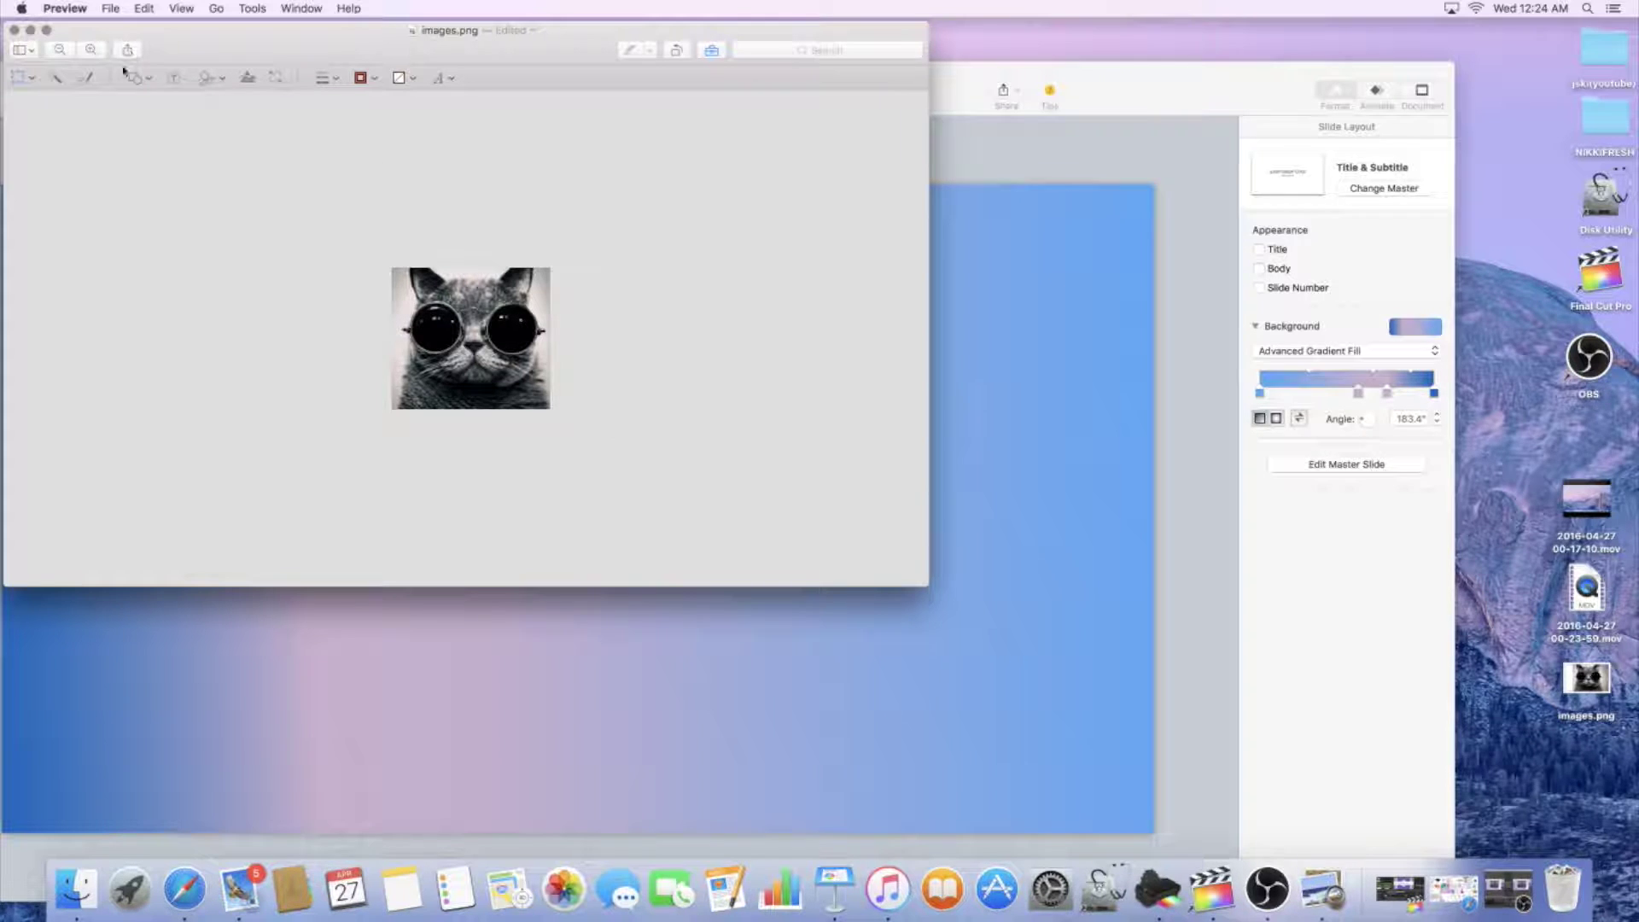
Switch to Lasso Selection and erase the background beside the cat's left side
{"action": "left_click", "coordinate": [30, 80]}
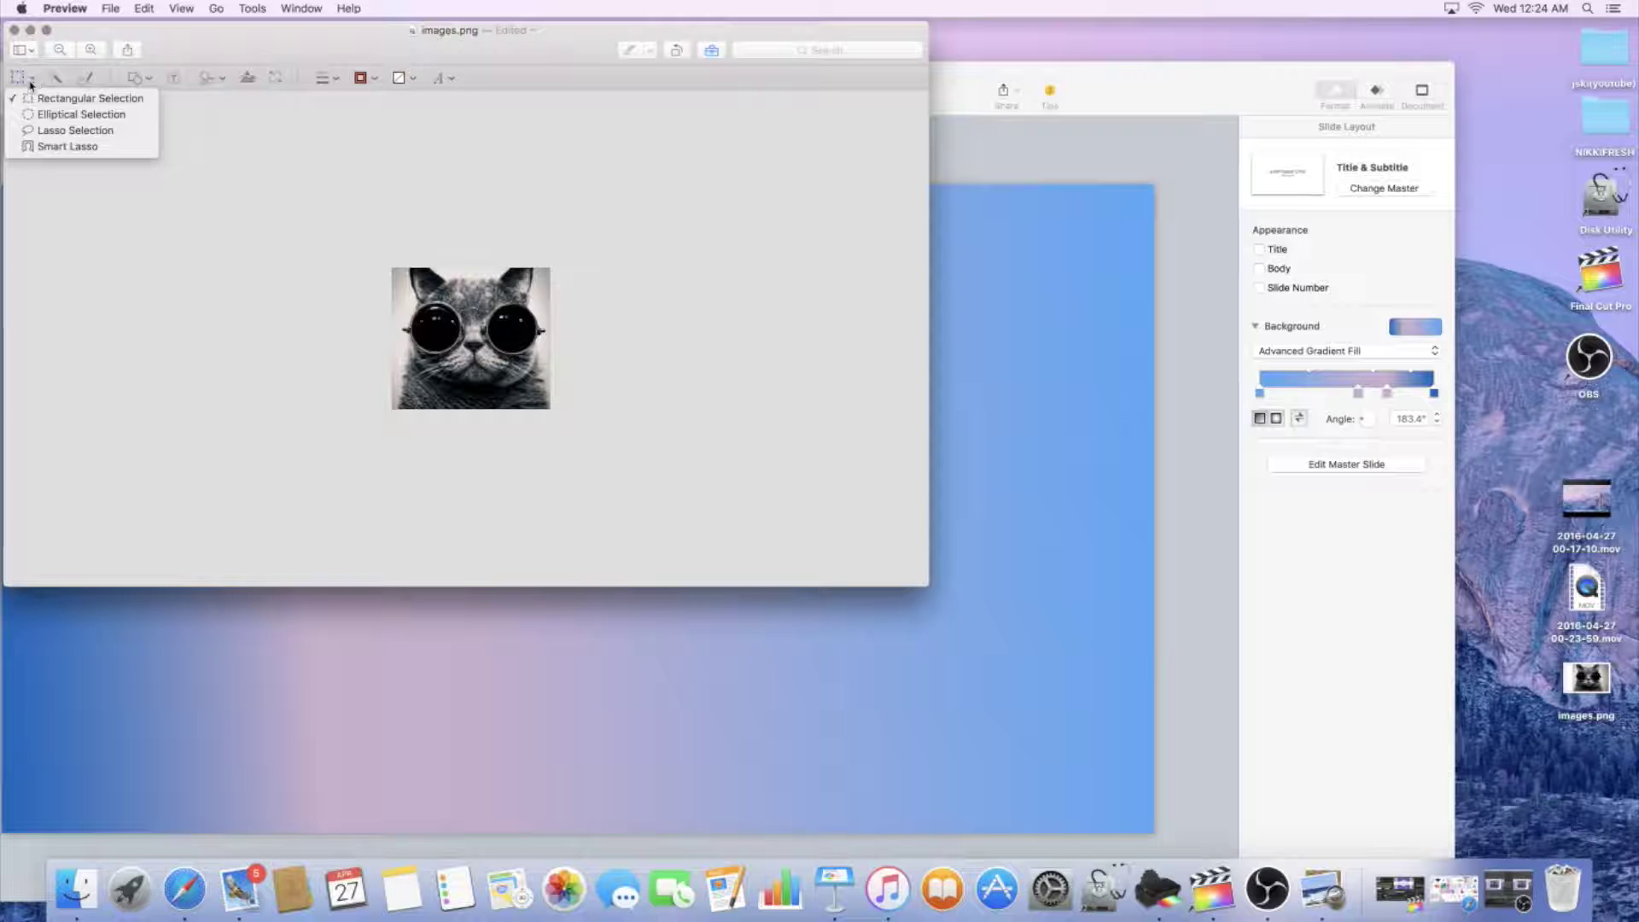
{"action": "left_click", "coordinate": [86, 130]}
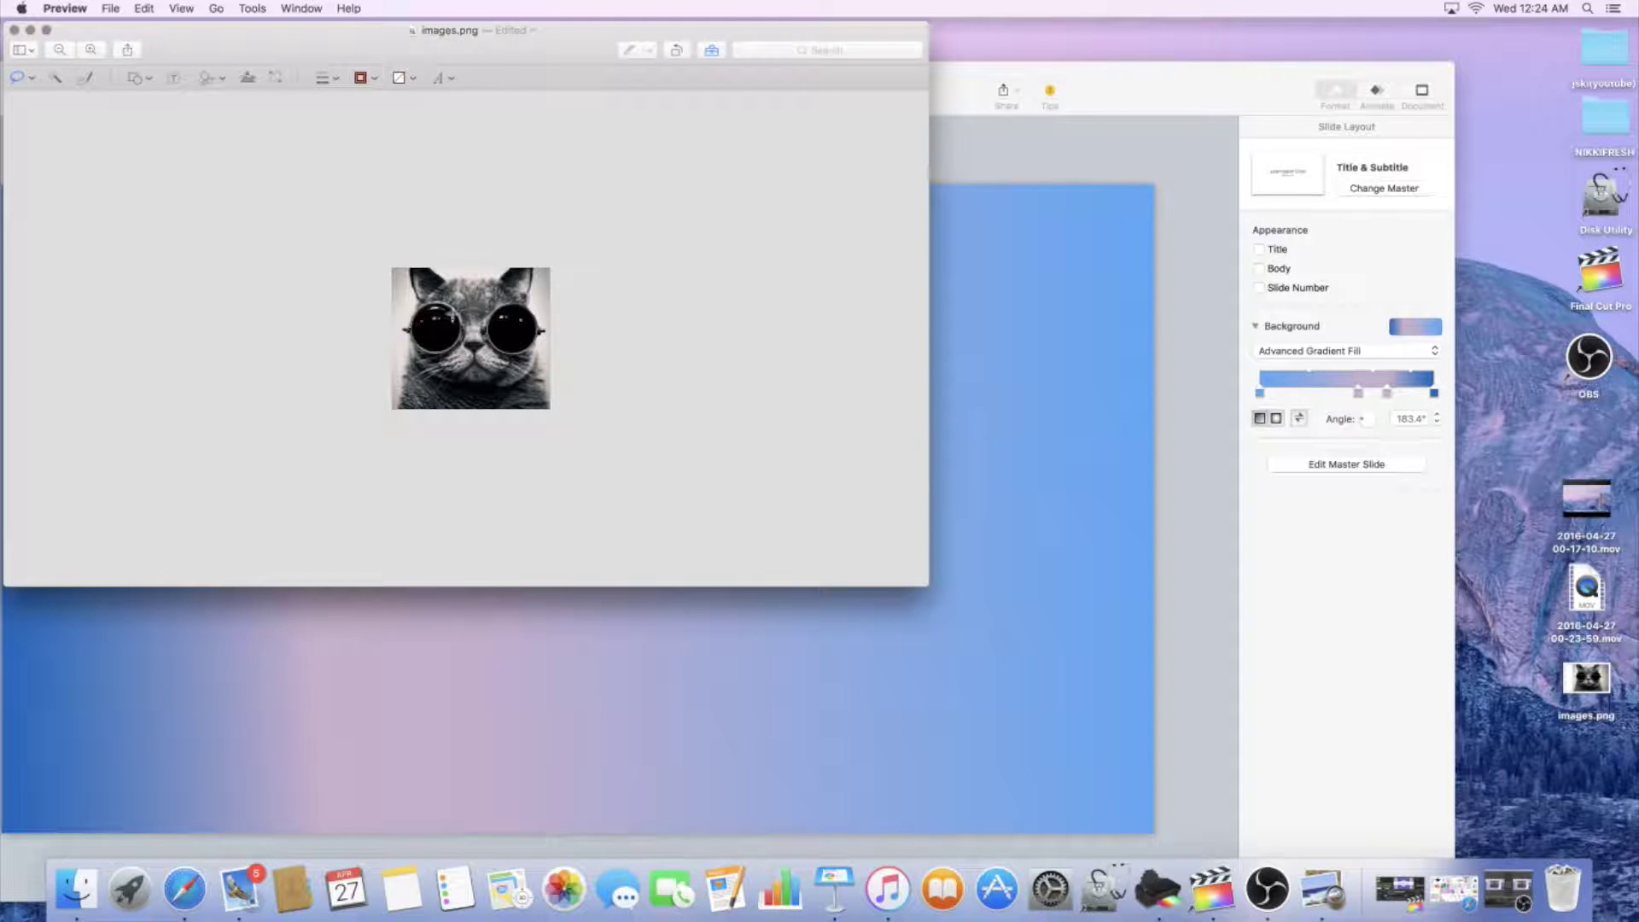
{"action": "left_click", "coordinate": [89, 50]}
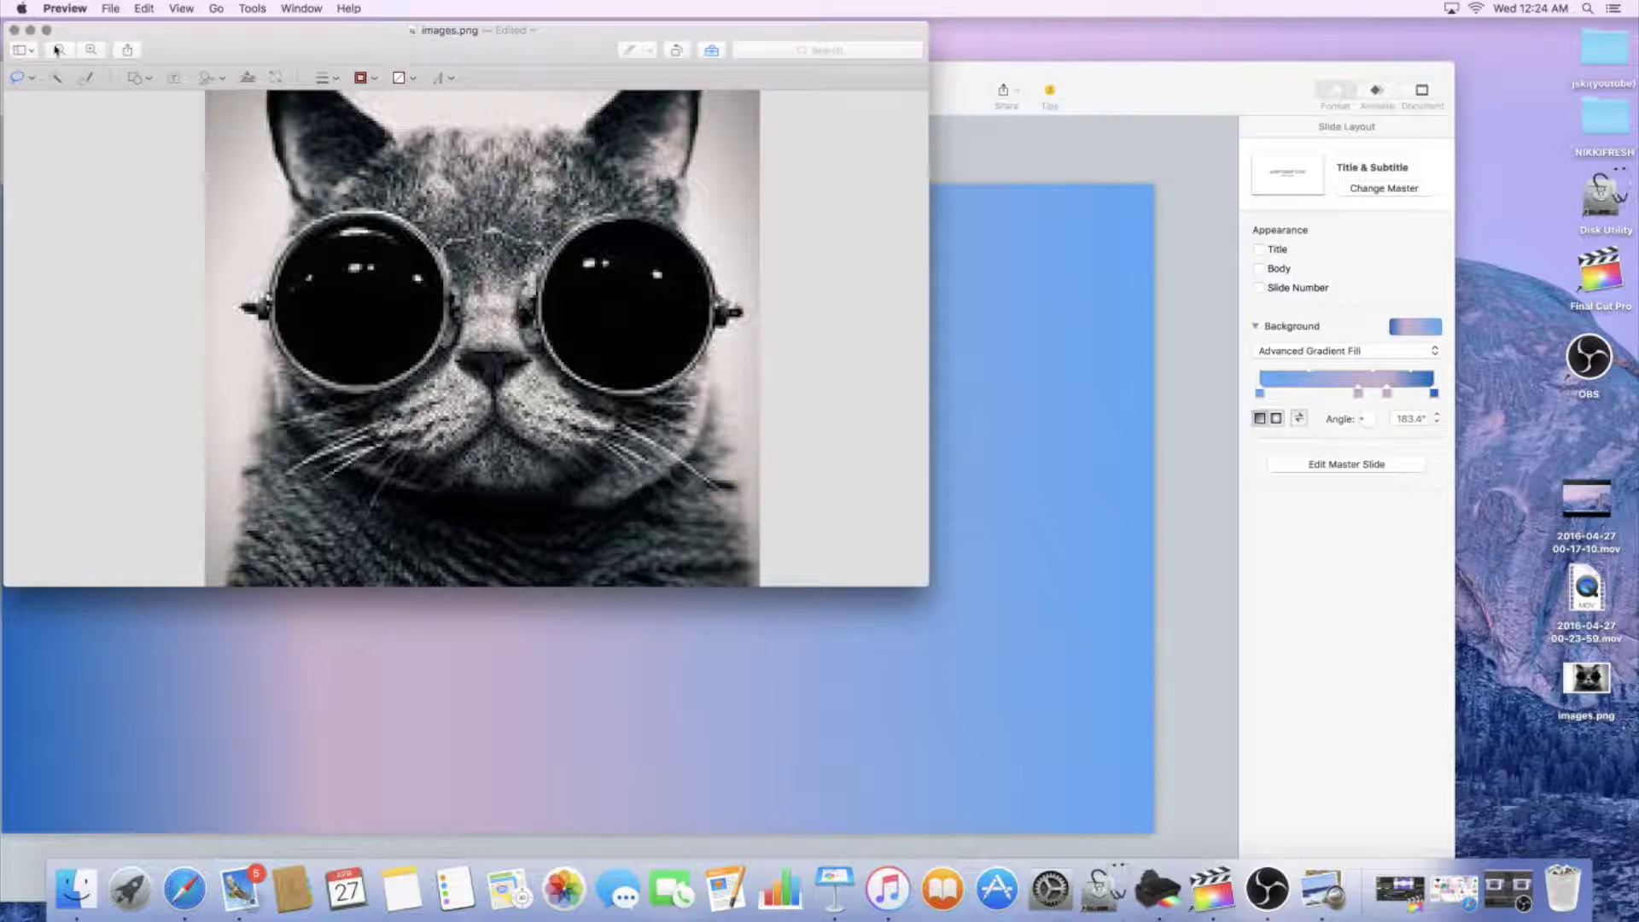
{"action": "left_click", "coordinate": [60, 49]}
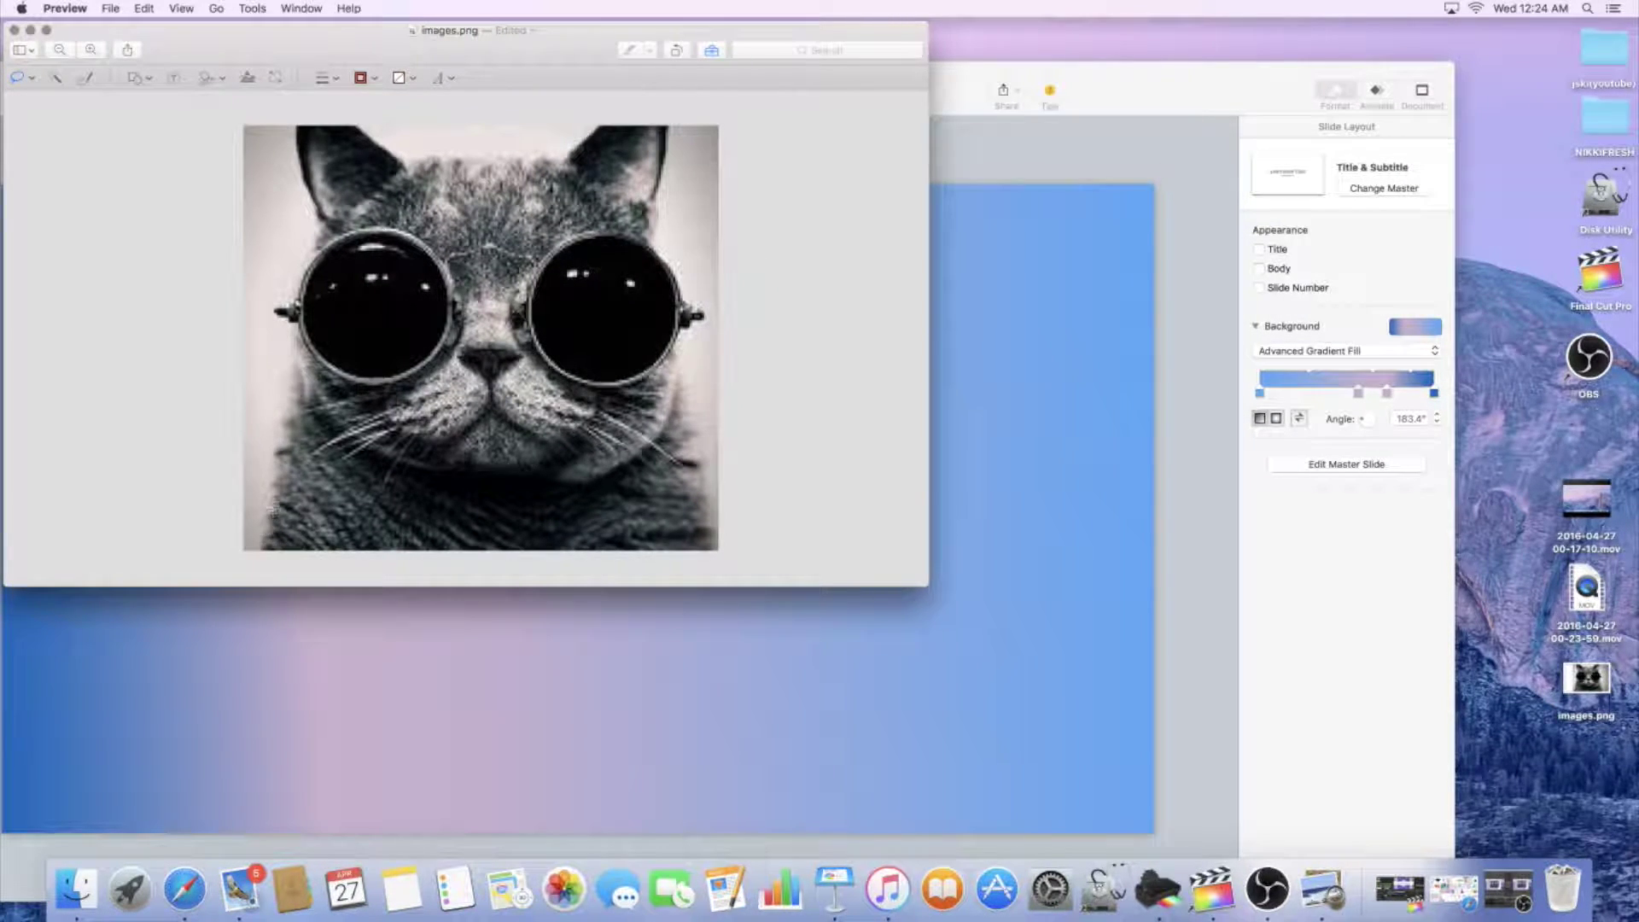
{"action": "left_click_drag", "start_coordinate": [260, 541], "coordinate": [275, 495]}
{"action": "key", "text": "super+z"}
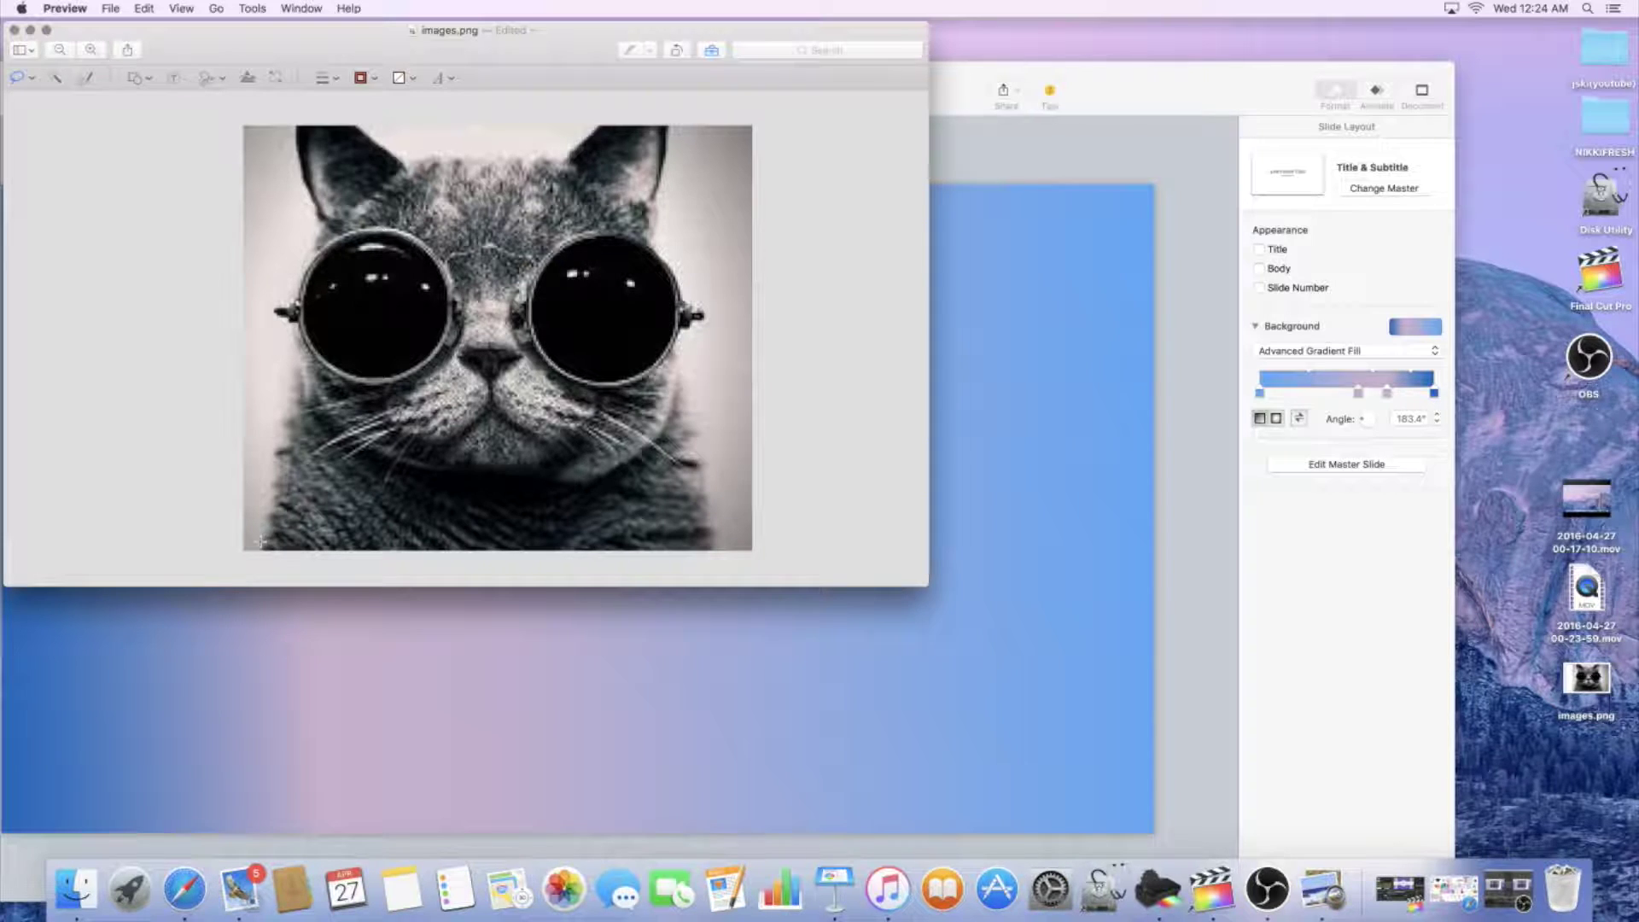
{"action": "left_click_drag", "start_coordinate": [260, 549], "coordinate": [298, 378]}
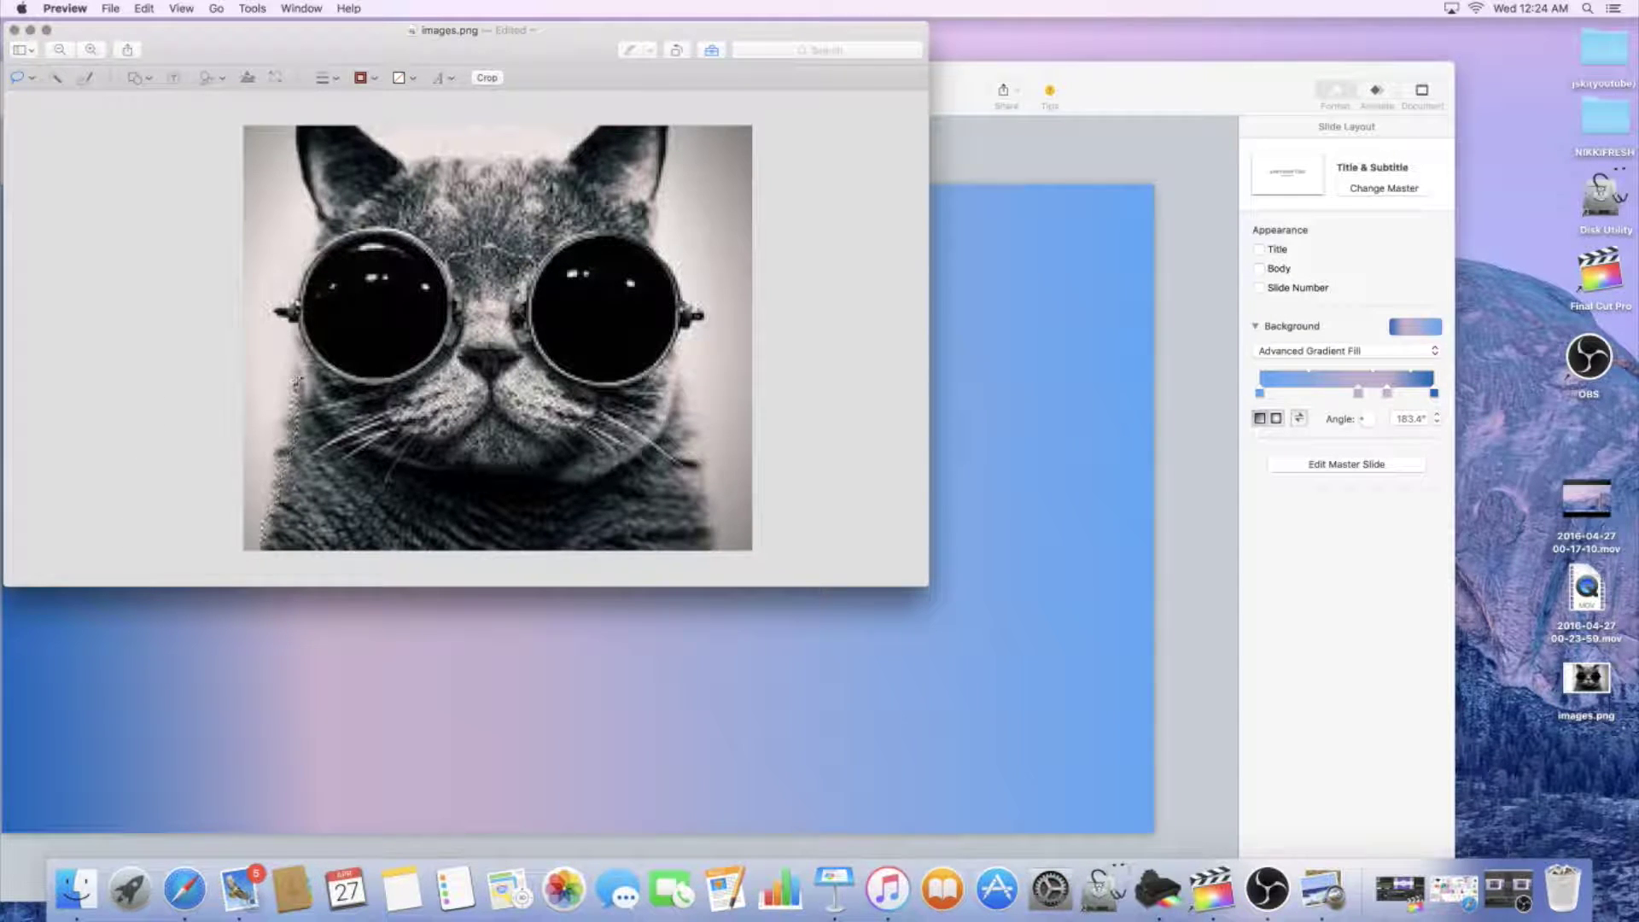
{"action": "key", "text": "Delete"}
{"action": "left_click", "coordinate": [292, 376]}
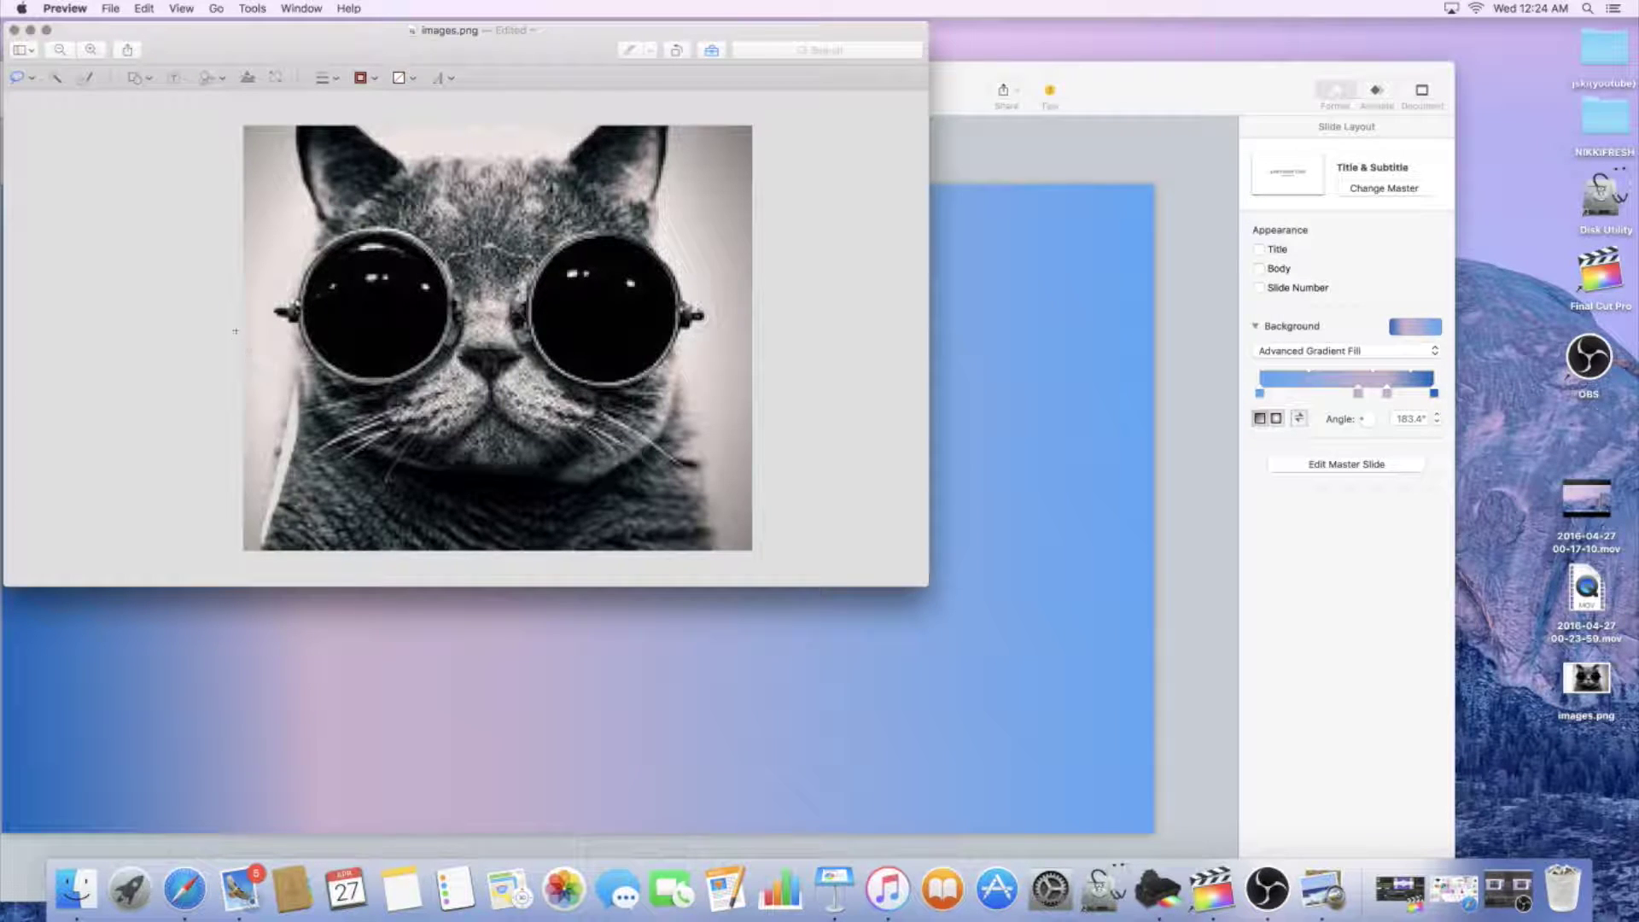
Erase the remaining background at lower left, between the ears, and right of the cat
{"action": "mouse_move", "coordinate": [236, 331]}
{"action": "left_mouse_down"}
{"action": "mouse_move", "coordinate": [303, 393]}
{"action": "mouse_move", "coordinate": [290, 466]}
{"action": "mouse_move", "coordinate": [233, 546]}
{"action": "mouse_move", "coordinate": [225, 384]}
{"action": "mouse_move", "coordinate": [247, 332]}
{"action": "left_mouse_up"}
{"action": "key", "text": "BackSpace"}
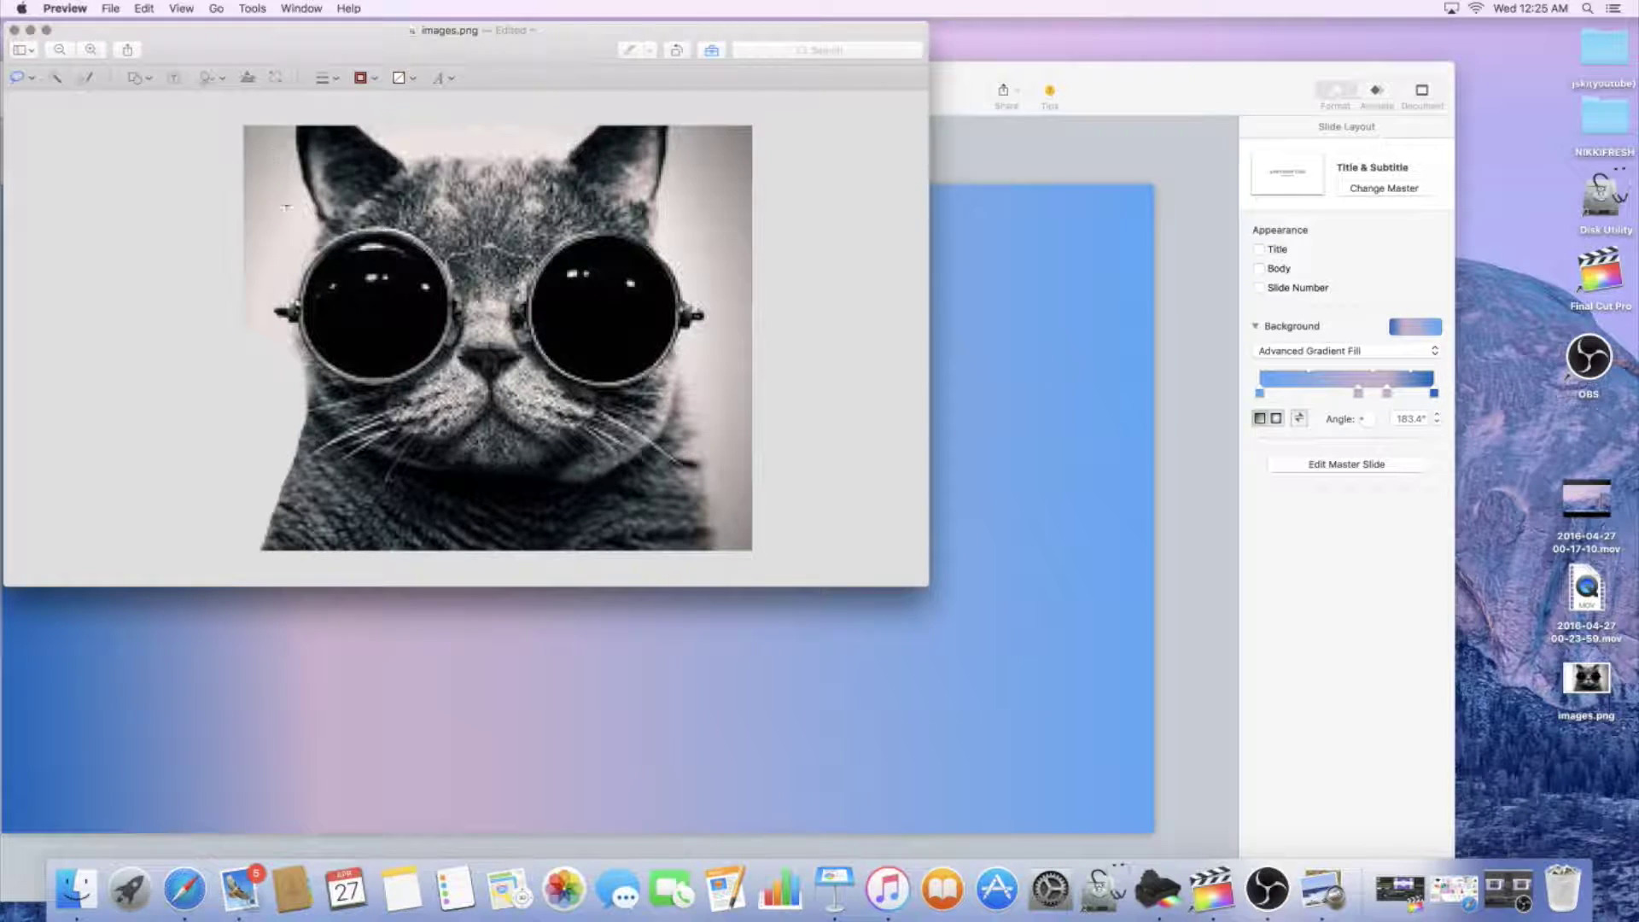
{"action": "mouse_move", "coordinate": [298, 359]}
{"action": "left_mouse_down"}
{"action": "mouse_move", "coordinate": [279, 323]}
{"action": "mouse_move", "coordinate": [330, 221]}
{"action": "mouse_move", "coordinate": [298, 137]}
{"action": "mouse_move", "coordinate": [269, 108]}
{"action": "mouse_move", "coordinate": [241, 109]}
{"action": "mouse_move", "coordinate": [204, 350]}
{"action": "mouse_move", "coordinate": [297, 363]}
{"action": "left_mouse_up"}
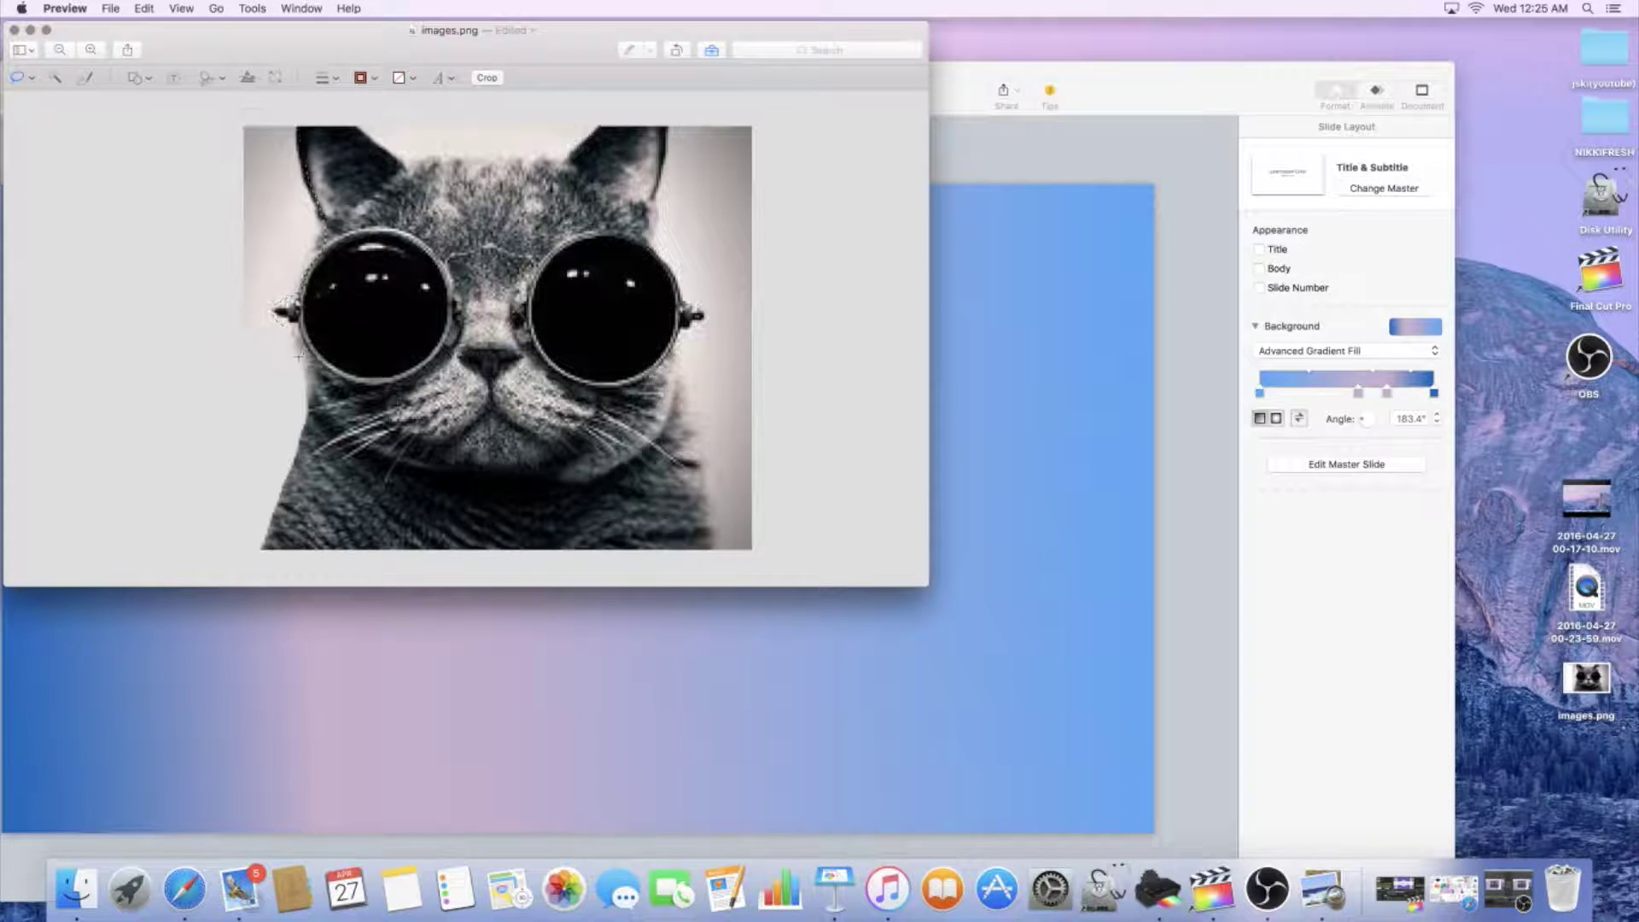
{"action": "key", "text": "BackSpace"}
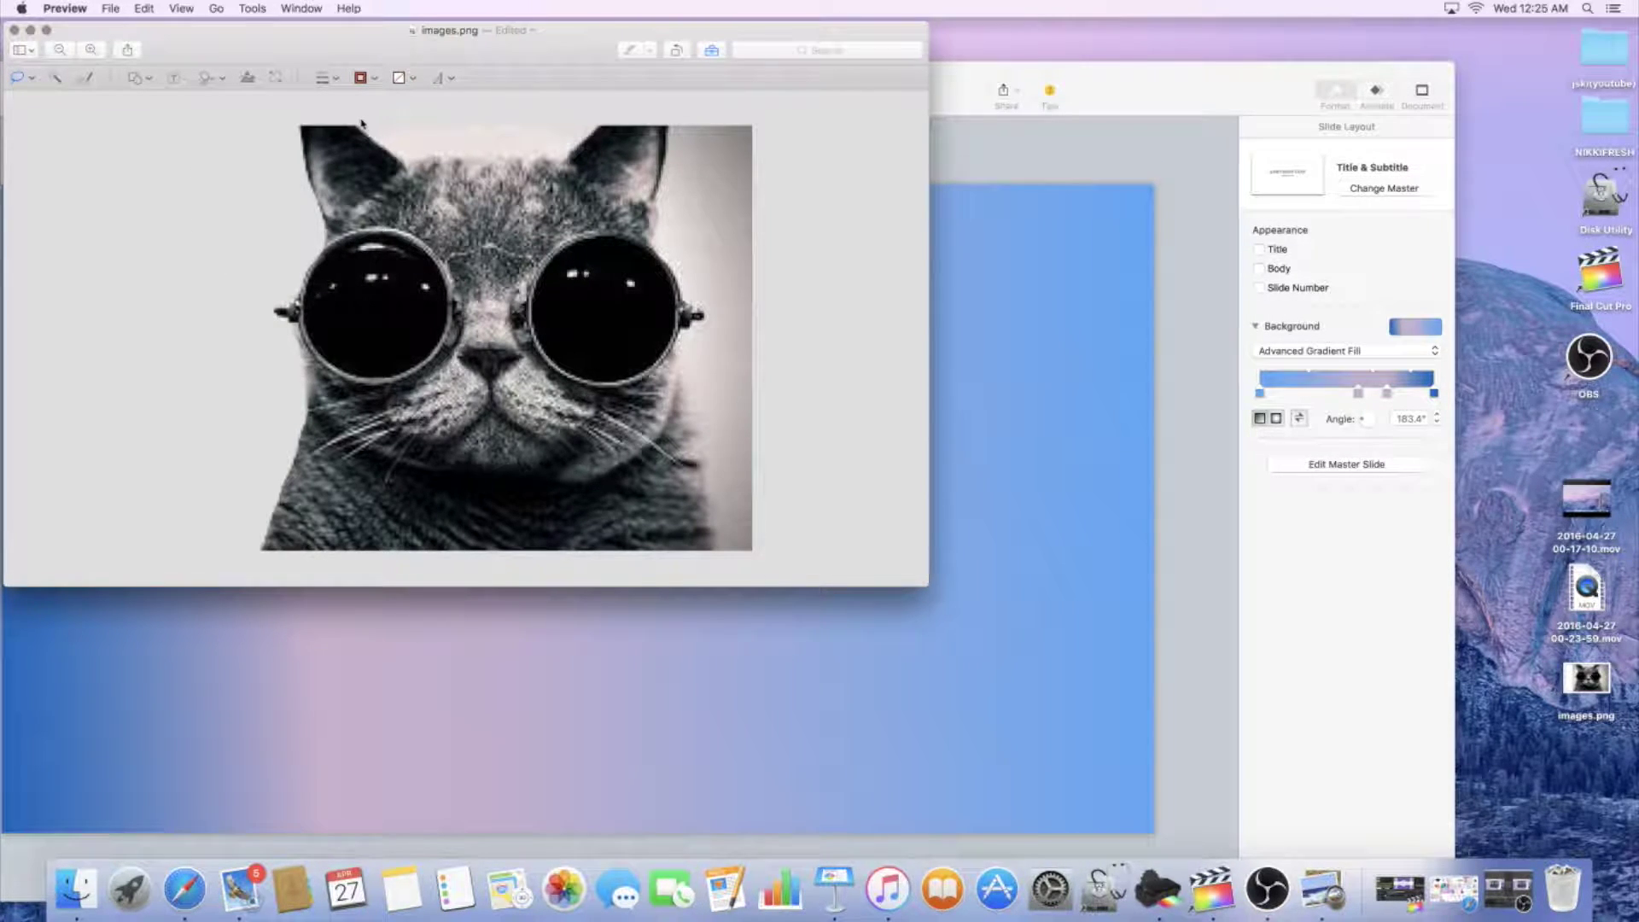
{"action": "mouse_move", "coordinate": [358, 125]}
{"action": "left_mouse_down"}
{"action": "mouse_move", "coordinate": [418, 160]}
{"action": "mouse_move", "coordinate": [547, 150]}
{"action": "mouse_move", "coordinate": [597, 119]}
{"action": "mouse_move", "coordinate": [359, 122]}
{"action": "left_mouse_up"}
{"action": "key", "text": "BackSpace"}
{"action": "mouse_move", "coordinate": [672, 121]}
{"action": "left_mouse_down"}
{"action": "mouse_move", "coordinate": [658, 210]}
{"action": "mouse_move", "coordinate": [705, 316]}
{"action": "mouse_move", "coordinate": [686, 355]}
{"action": "mouse_move", "coordinate": [693, 513]}
{"action": "mouse_move", "coordinate": [794, 541]}
{"action": "mouse_move", "coordinate": [777, 149]}
{"action": "mouse_move", "coordinate": [713, 109]}
{"action": "mouse_move", "coordinate": [679, 118]}
{"action": "left_mouse_up"}
{"action": "key", "text": "Delete"}
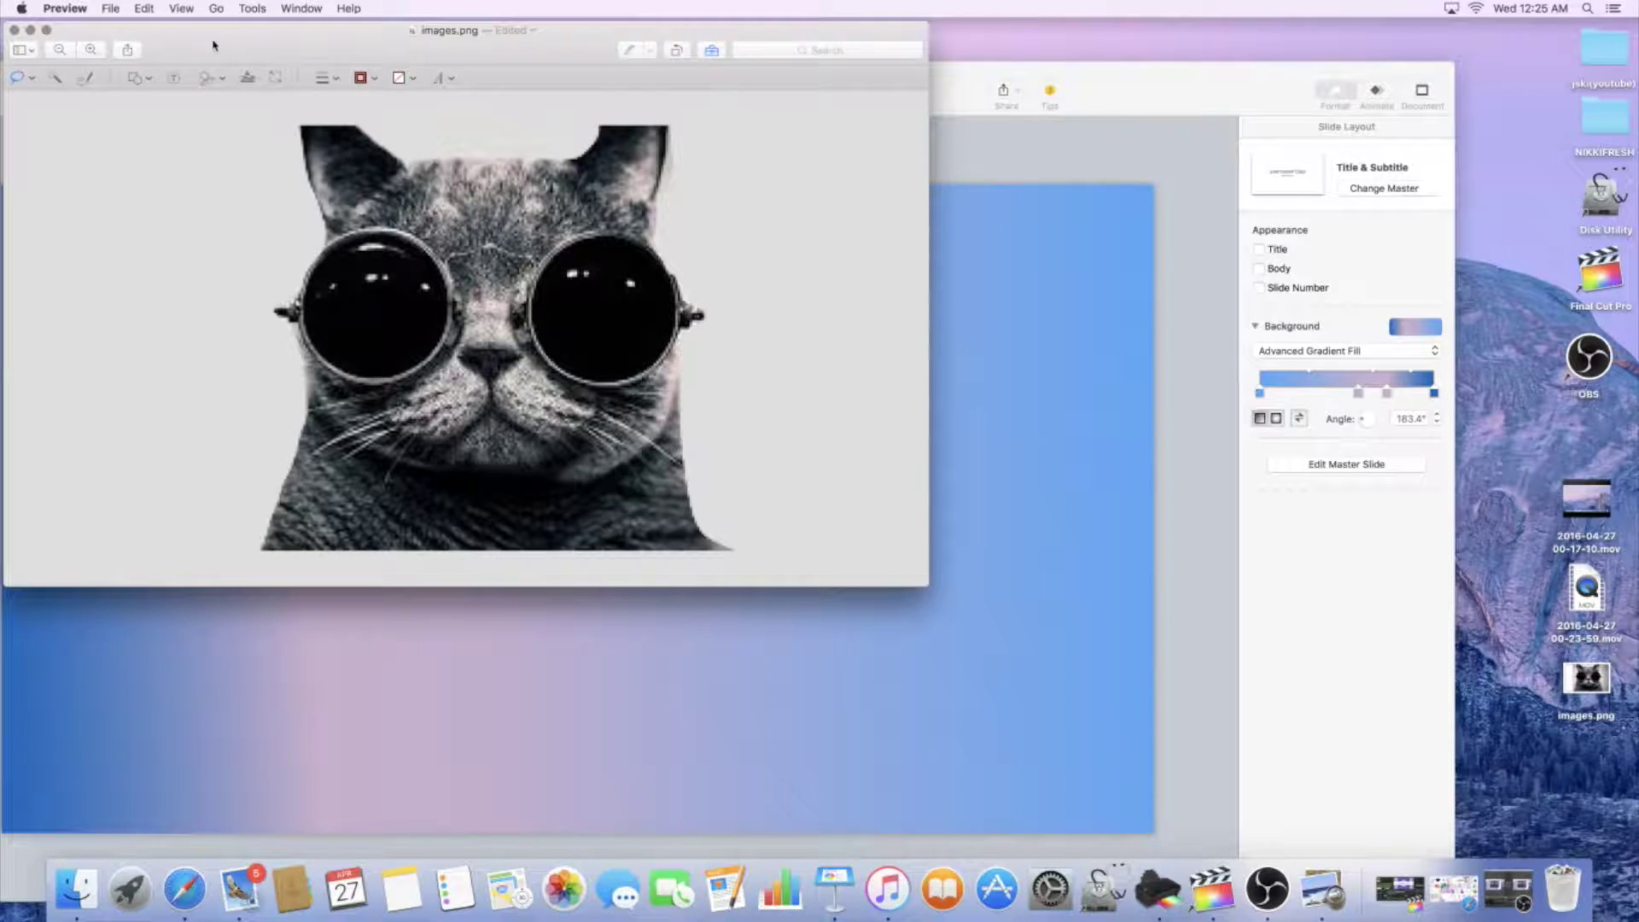
{"action": "left_click_drag", "start_coordinate": [214, 45], "coordinate": [597, 122]}
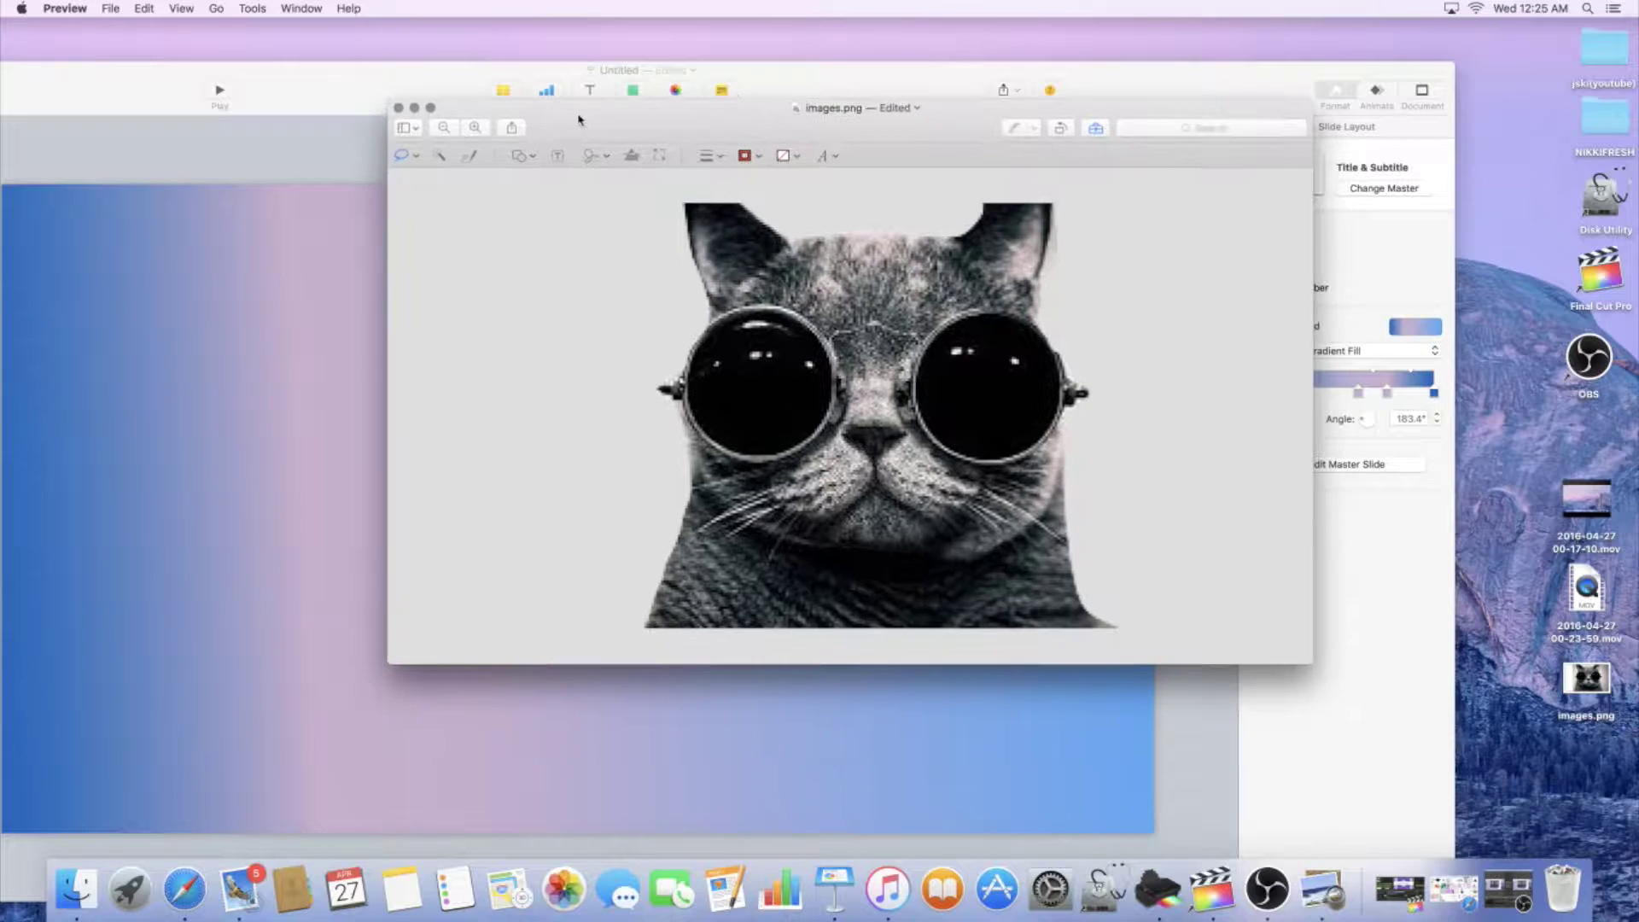
Save images.png, drag it onto the slide, and start enlarging it
{"action": "double_click", "coordinate": [399, 91]}
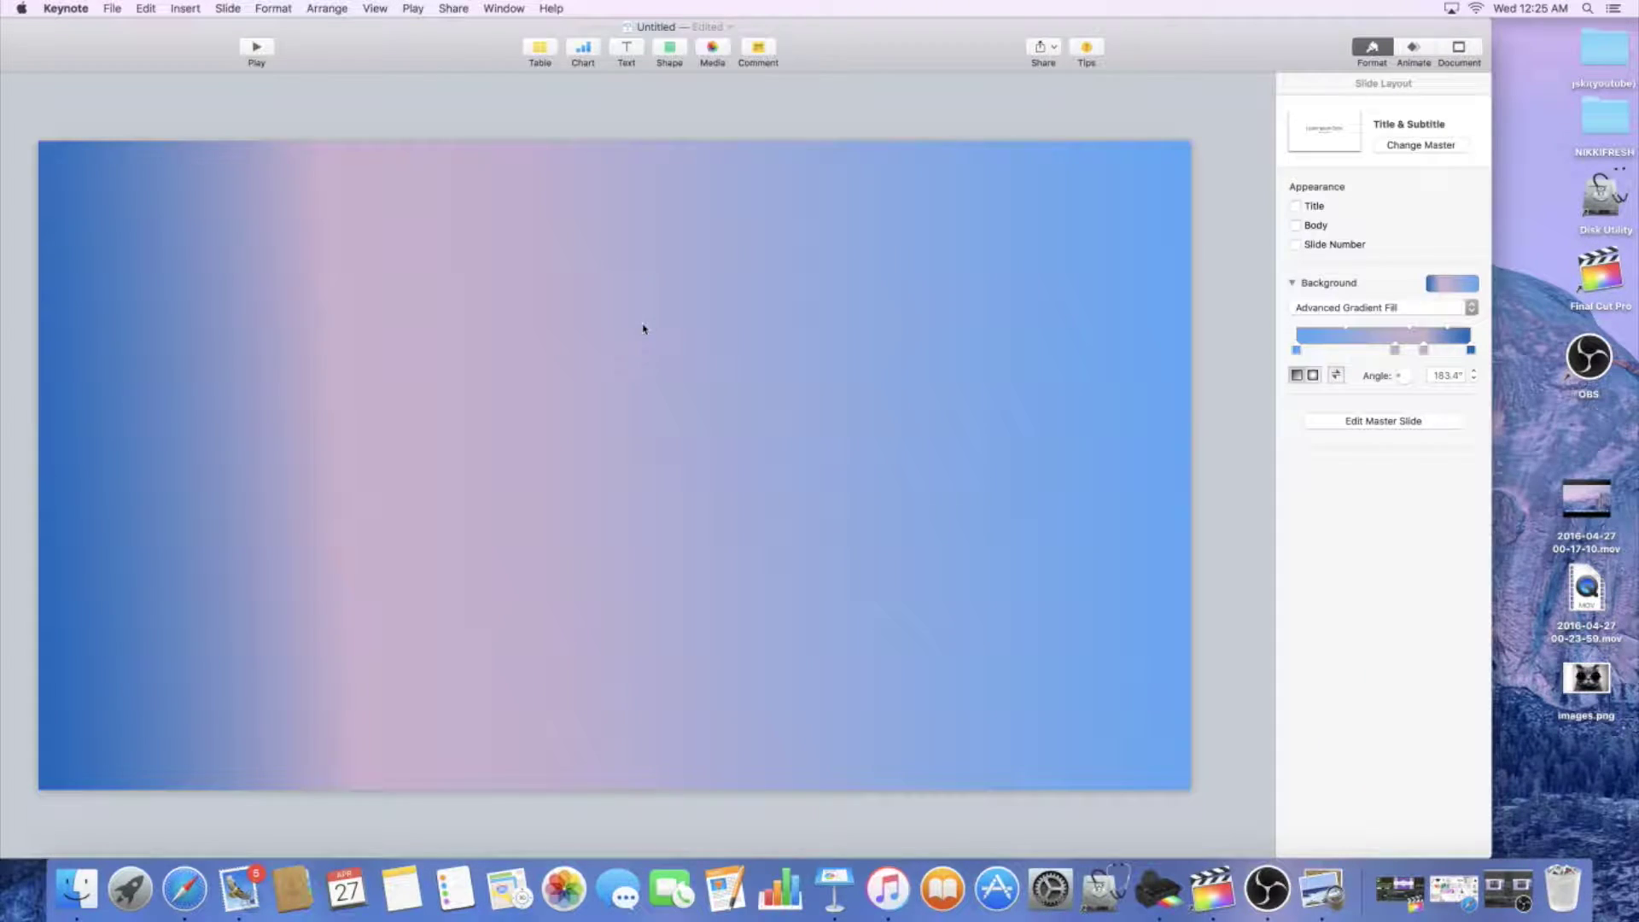
{"action": "double_click", "coordinate": [1587, 679]}
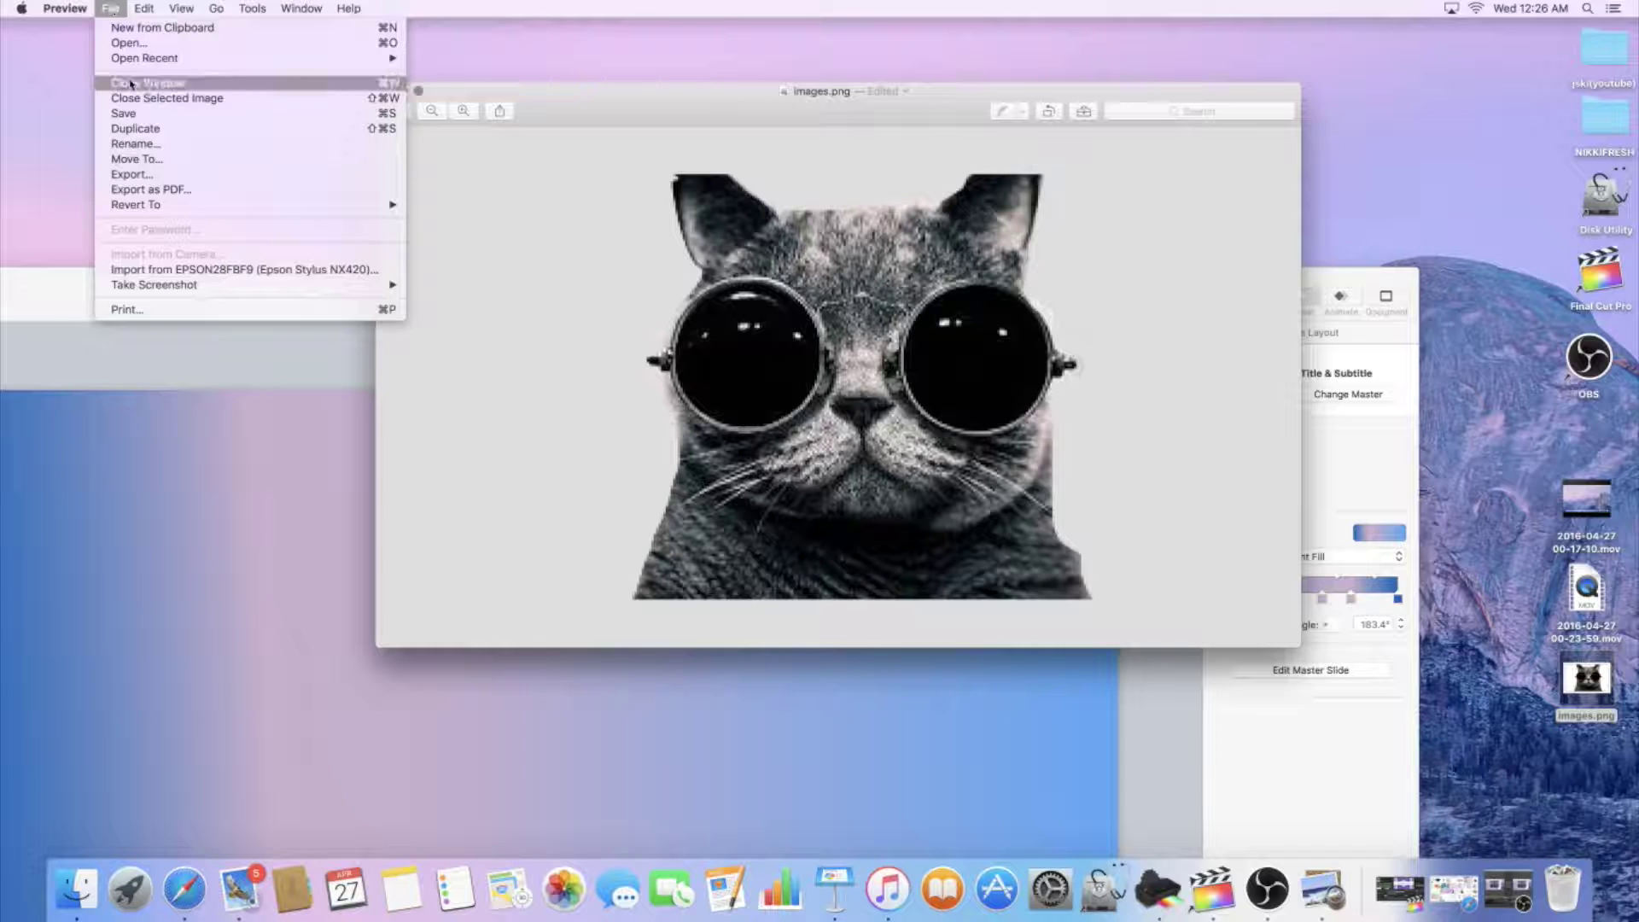
{"action": "left_click", "coordinate": [136, 114]}
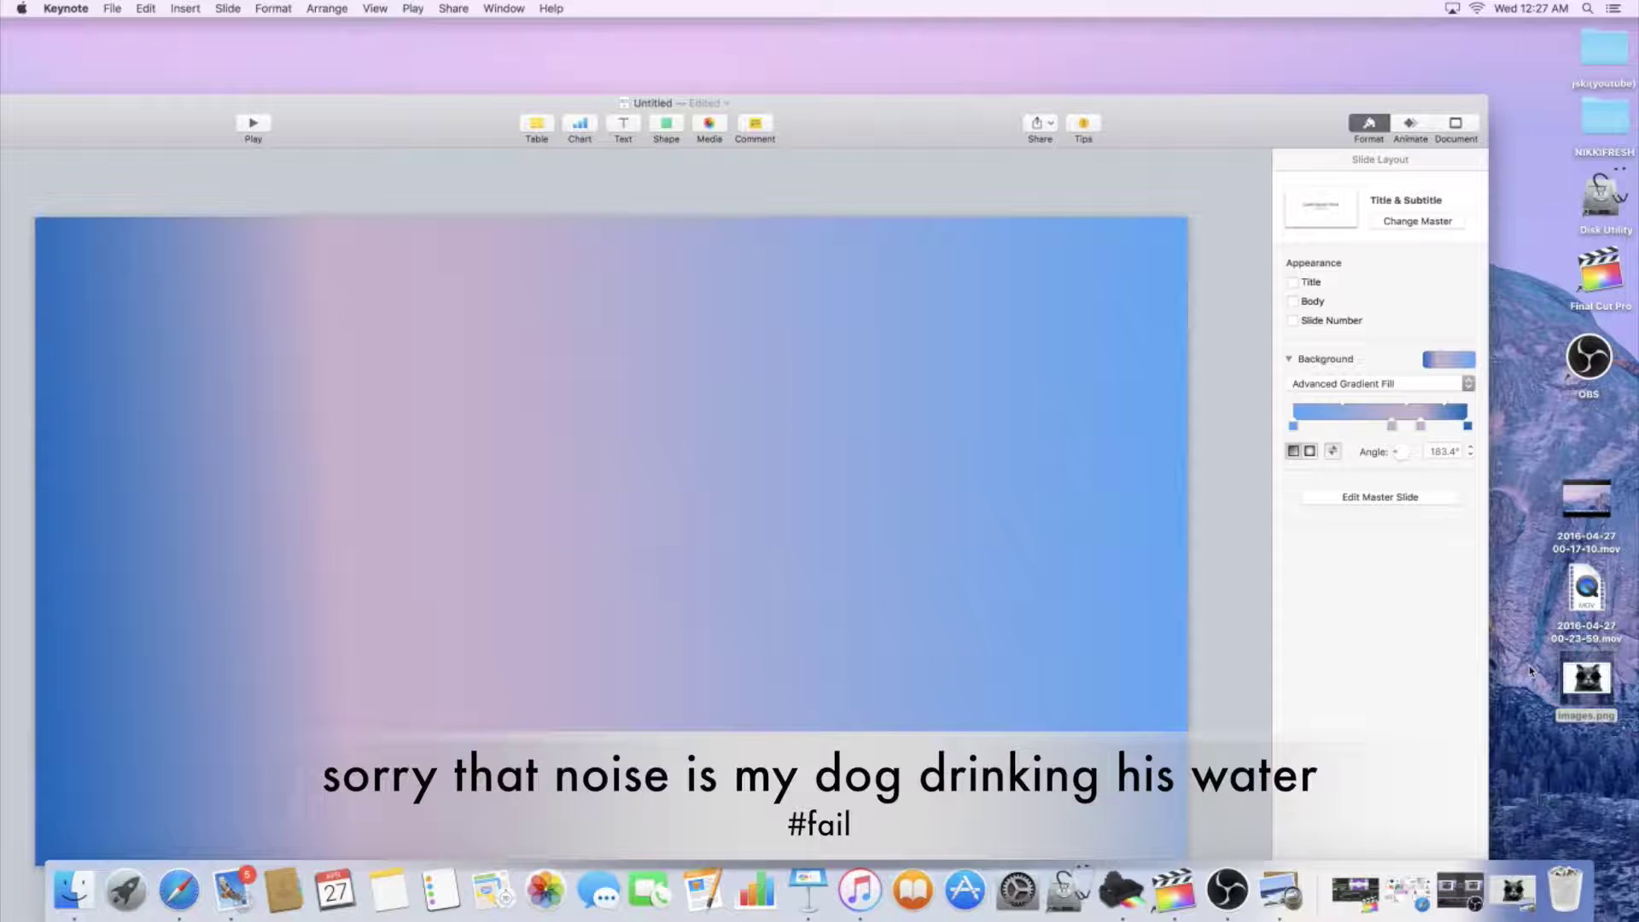
{"action": "left_click_drag", "start_coordinate": [1586, 679], "coordinate": [802, 560]}
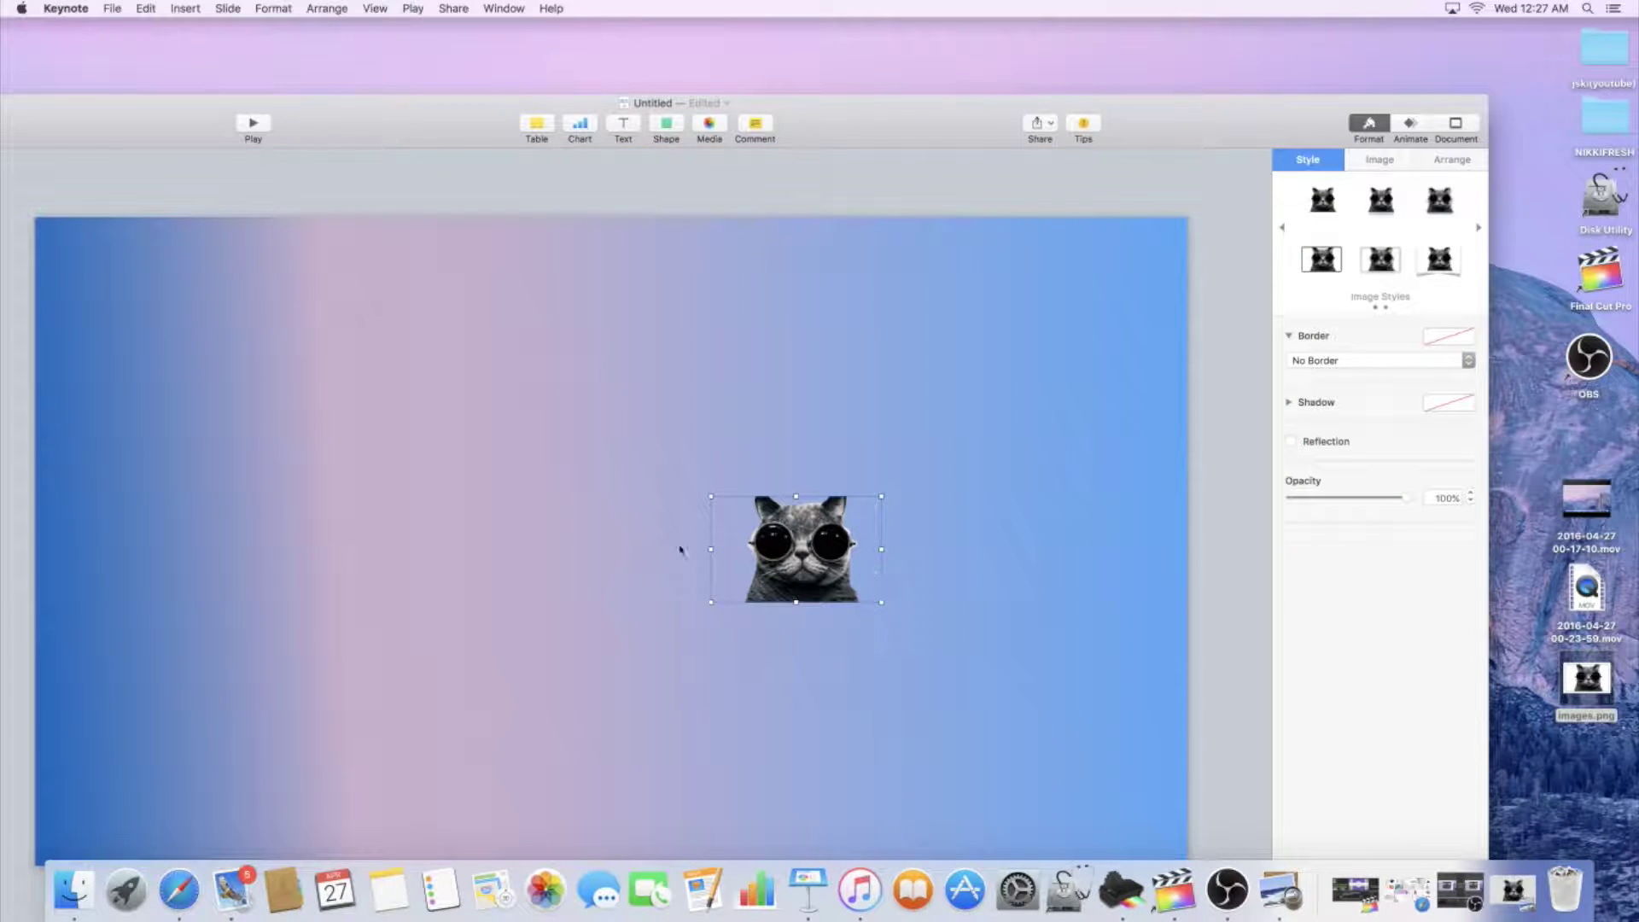
{"action": "left_click_drag", "start_coordinate": [709, 603], "coordinate": [448, 835]}
{"action": "left_click_drag", "start_coordinate": [445, 679], "coordinate": [111, 726]}
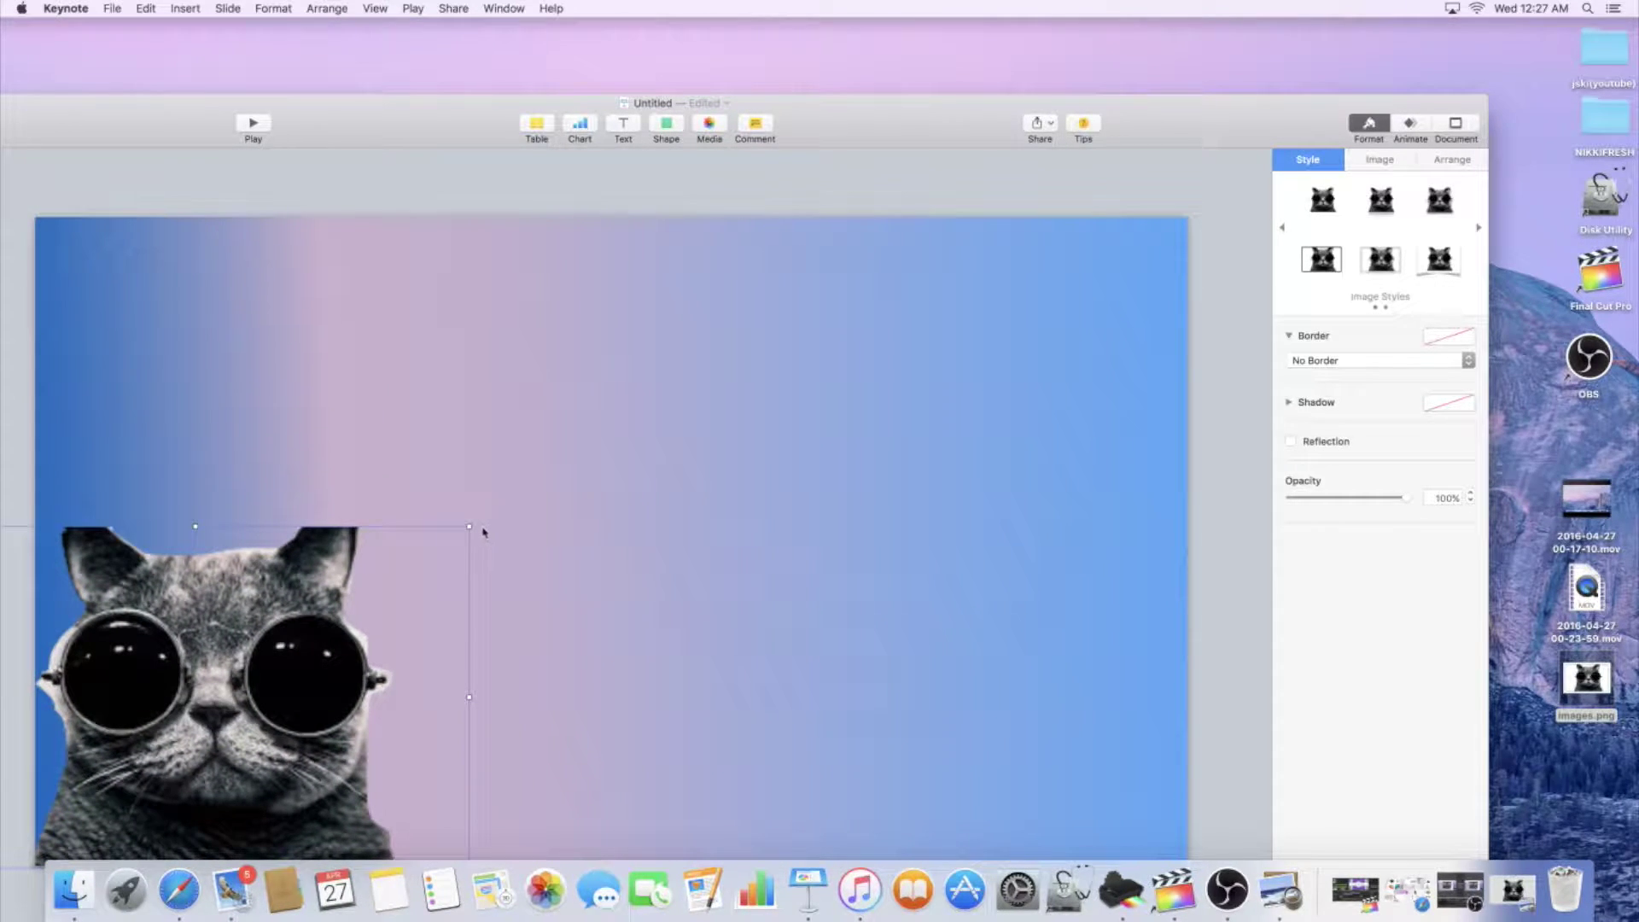
Enlarge the cat further and push it off the slide's left edge
{"action": "left_click_drag", "start_coordinate": [469, 527], "coordinate": [673, 328]}
{"action": "left_click_drag", "start_coordinate": [372, 523], "coordinate": [250, 504]}
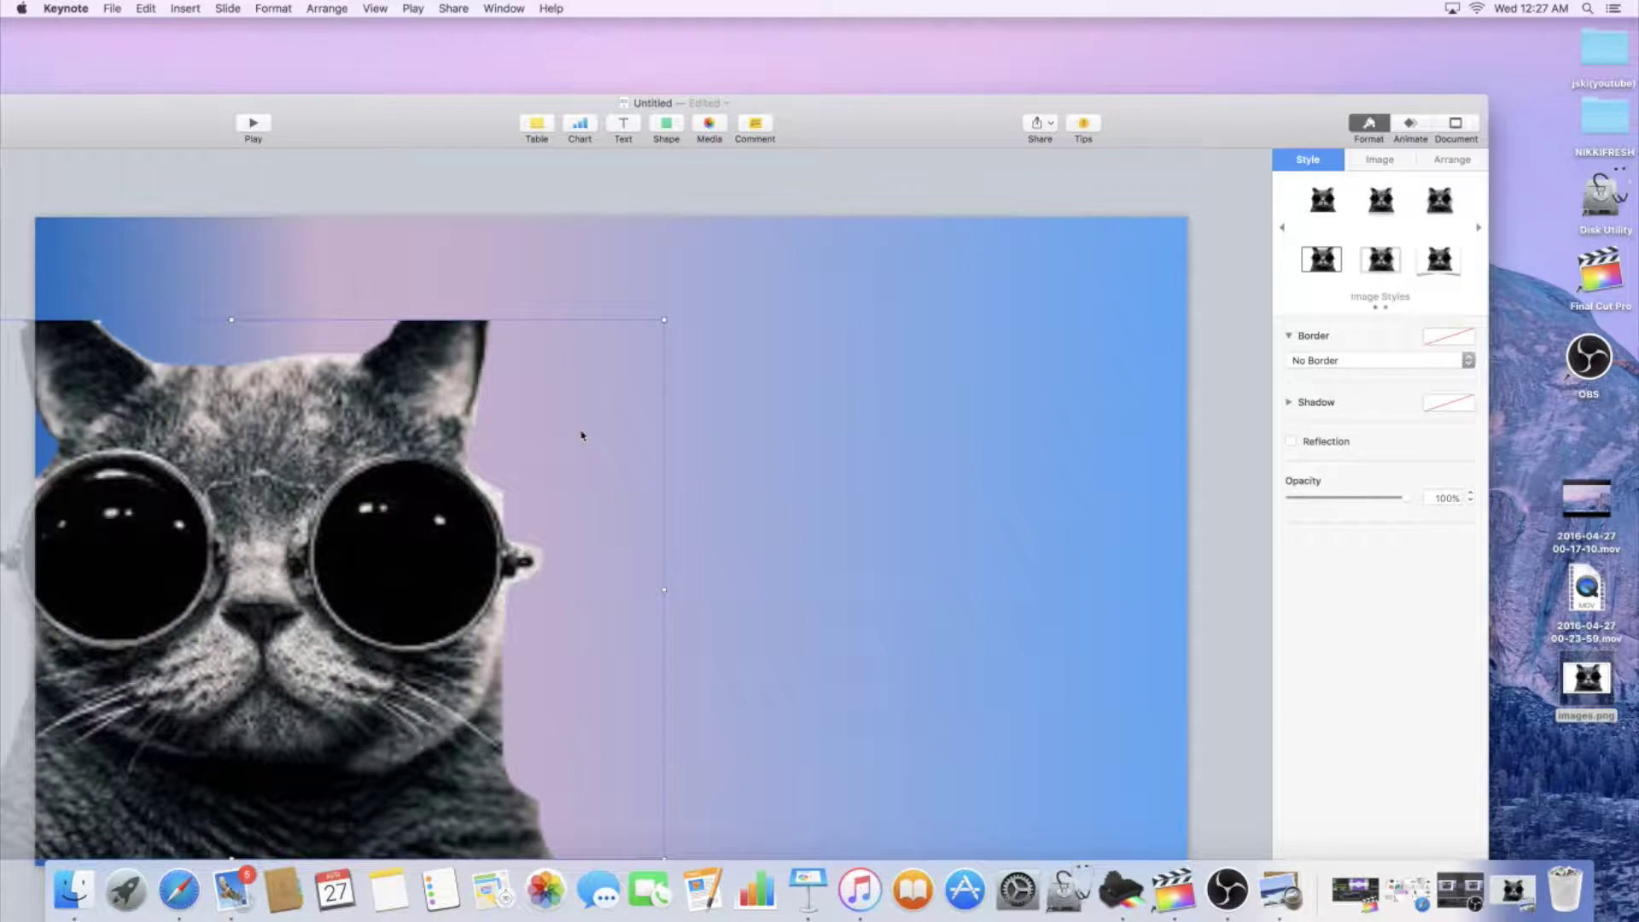
{"action": "left_click", "coordinate": [589, 291]}
{"action": "left_click", "coordinate": [419, 373]}
{"action": "left_click_drag", "start_coordinate": [665, 319], "coordinate": [839, 210]}
{"action": "left_click_drag", "start_coordinate": [441, 429], "coordinate": [386, 426]}
Move the text box to the slide centre and clear its placeholder text
{"action": "left_click", "coordinate": [710, 379]}
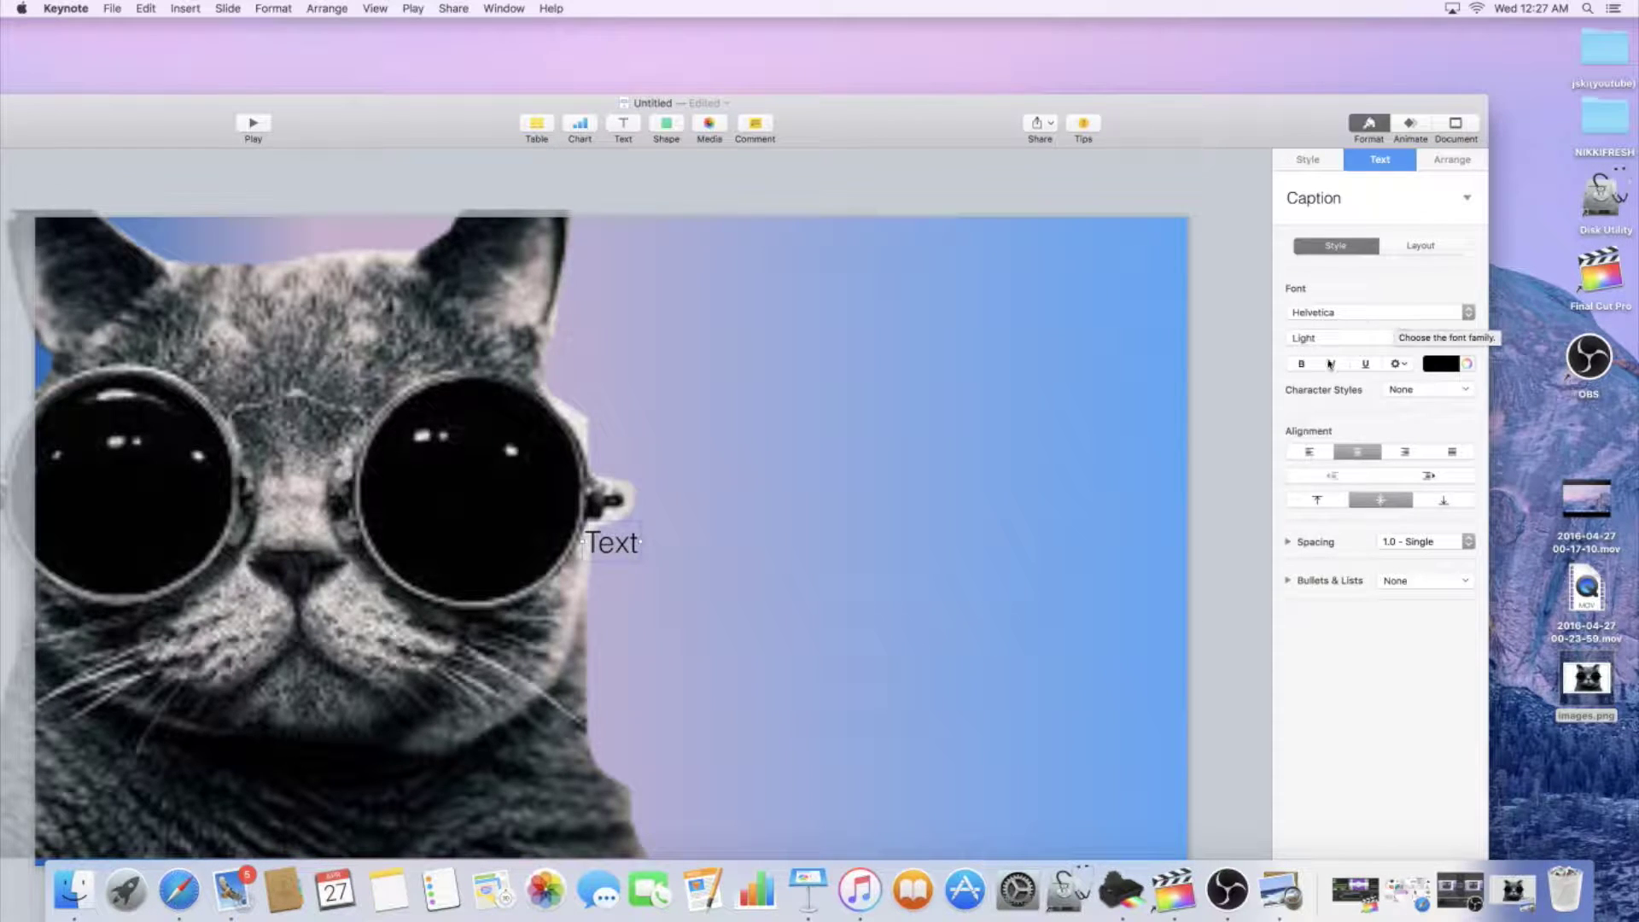
{"action": "left_click_drag", "start_coordinate": [637, 540], "coordinate": [760, 542]}
{"action": "double_click", "coordinate": [740, 541]}
{"action": "key", "text": "BackSpace"}
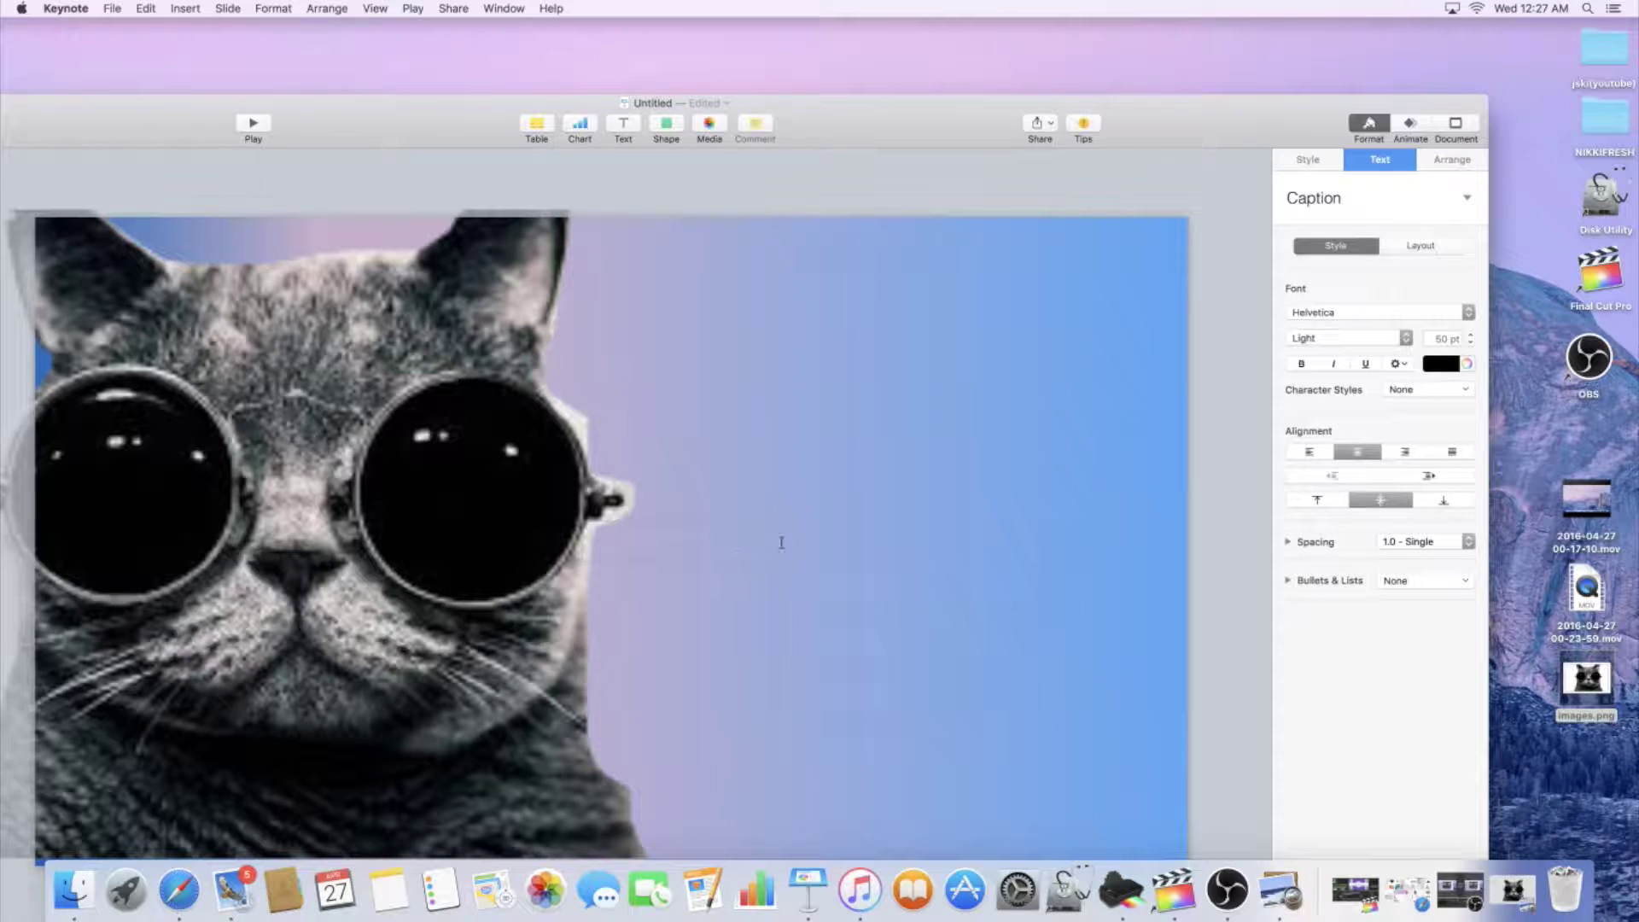
Set the font to Phosphate and enter the channel-name title
{"action": "left_click", "coordinate": [1351, 313]}
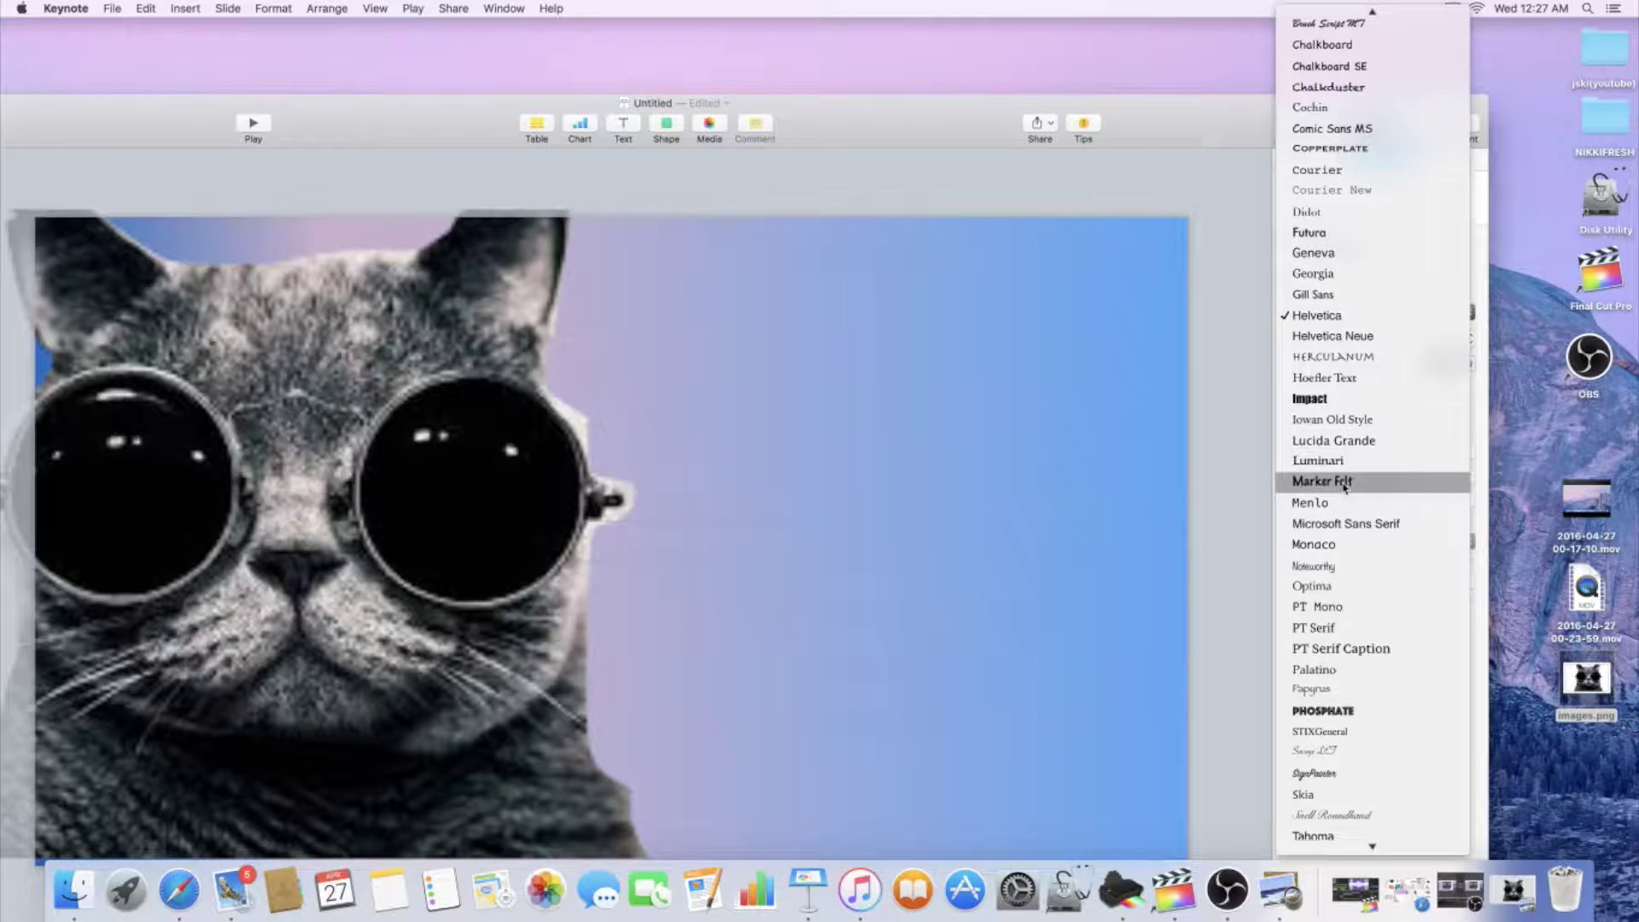
{"action": "left_click", "coordinate": [1366, 711]}
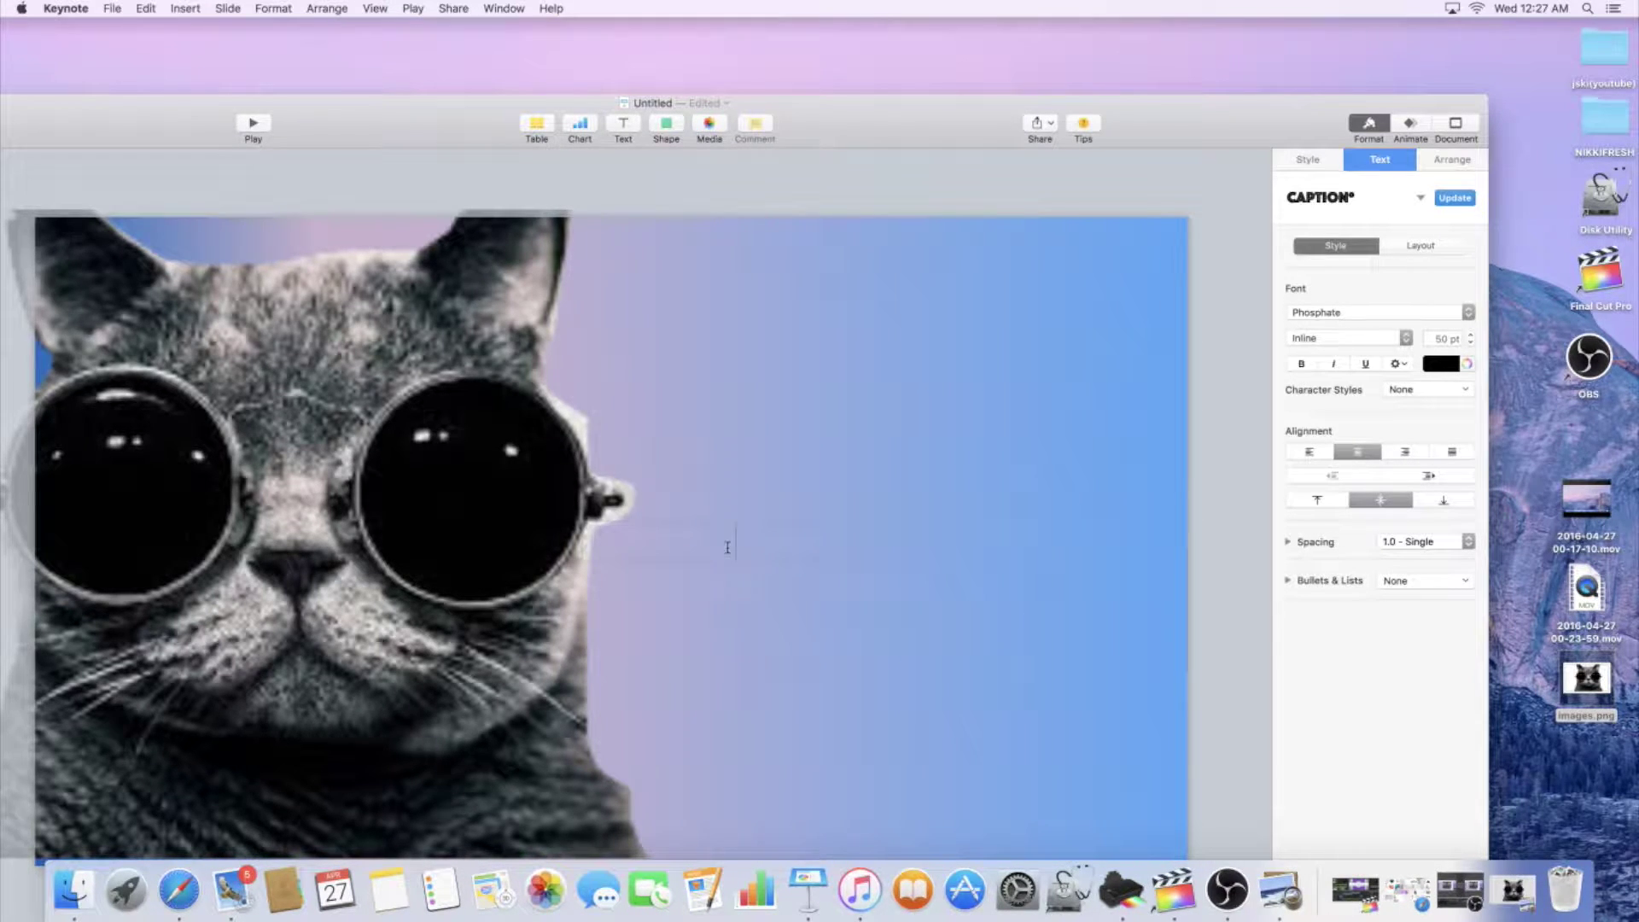
{"action": "type", "text": "NIKKIFRESH"}
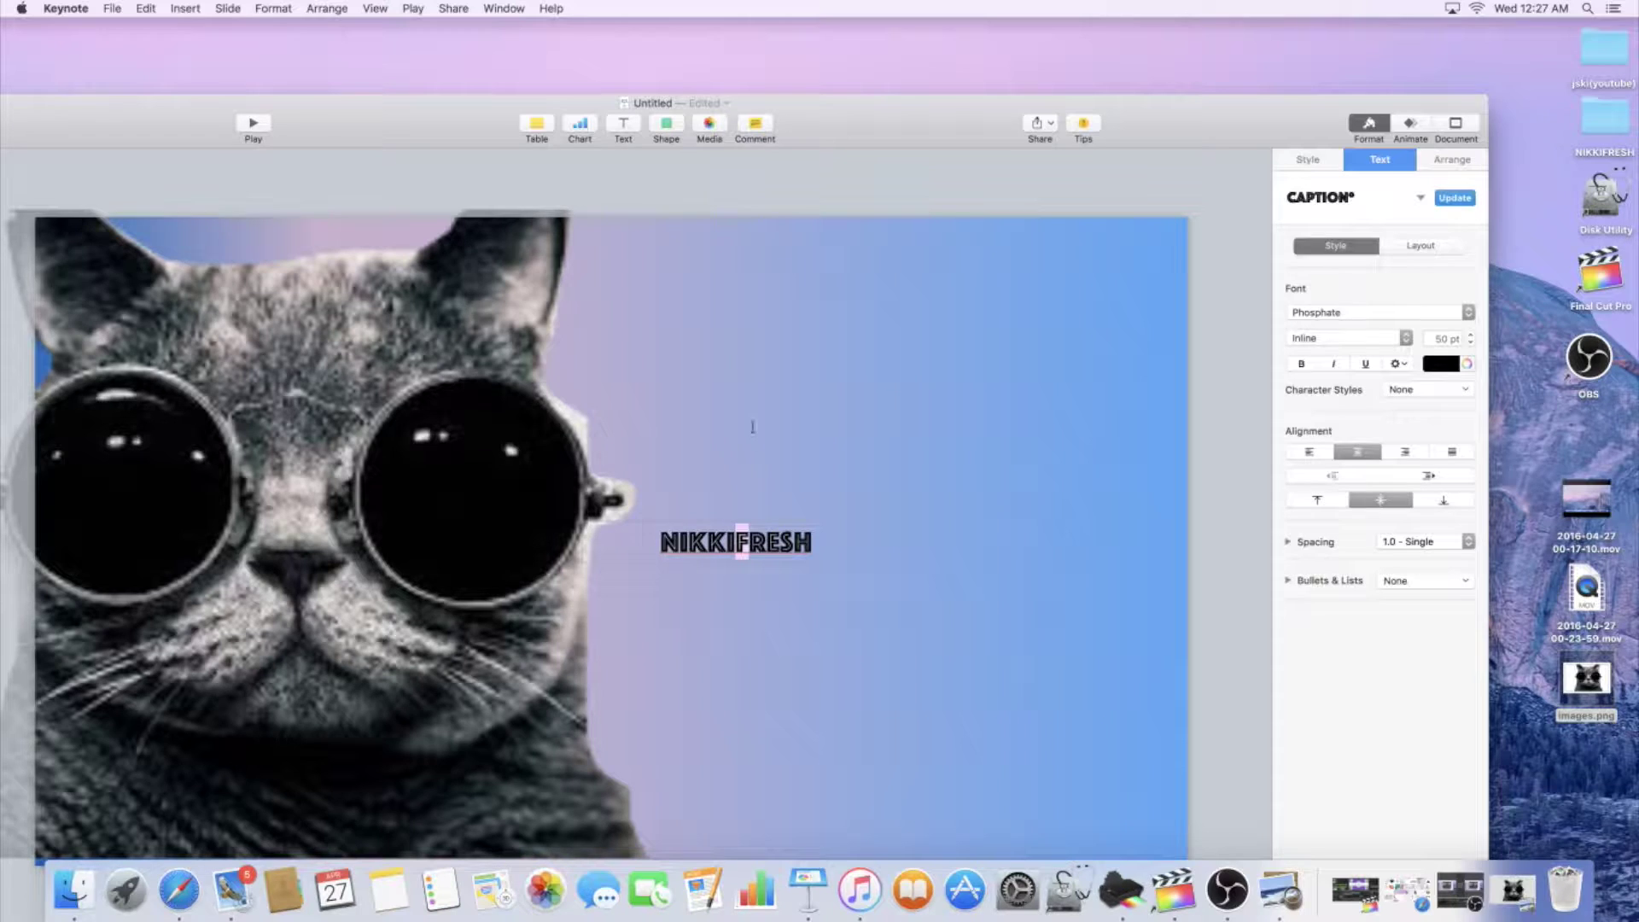
Set the NIKKIFRESH title to 100 pt and move it up the slide
{"action": "left_click_drag", "start_coordinate": [816, 543], "coordinate": [659, 544]}
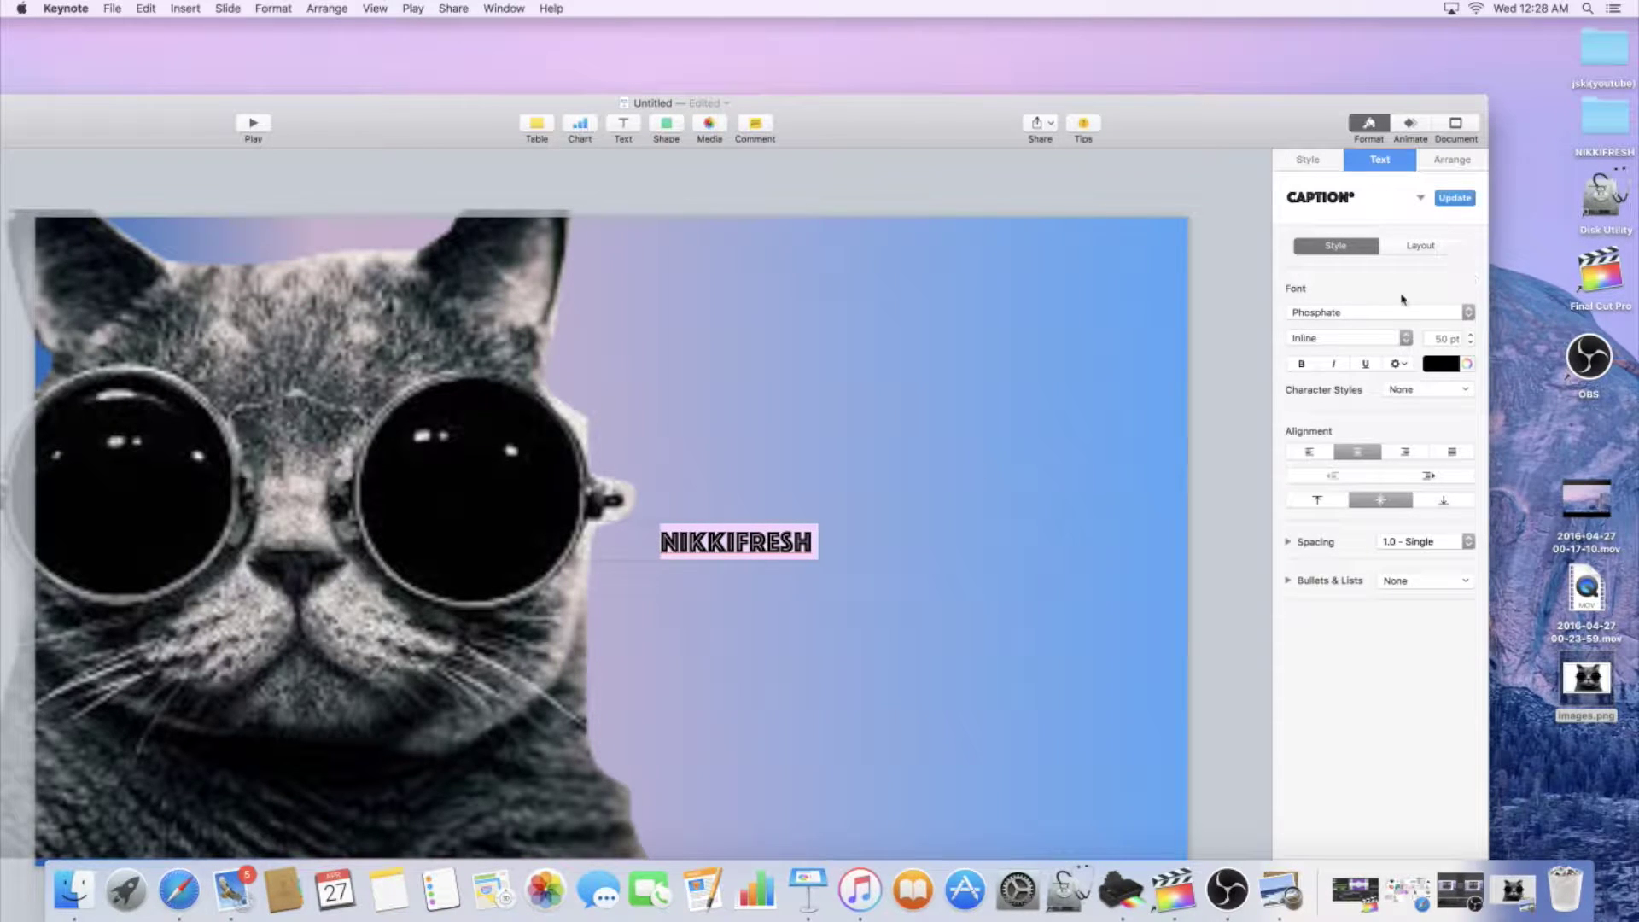
{"action": "left_click", "coordinate": [1461, 341]}
{"action": "type", "text": "100"}
{"action": "key", "text": "Return"}
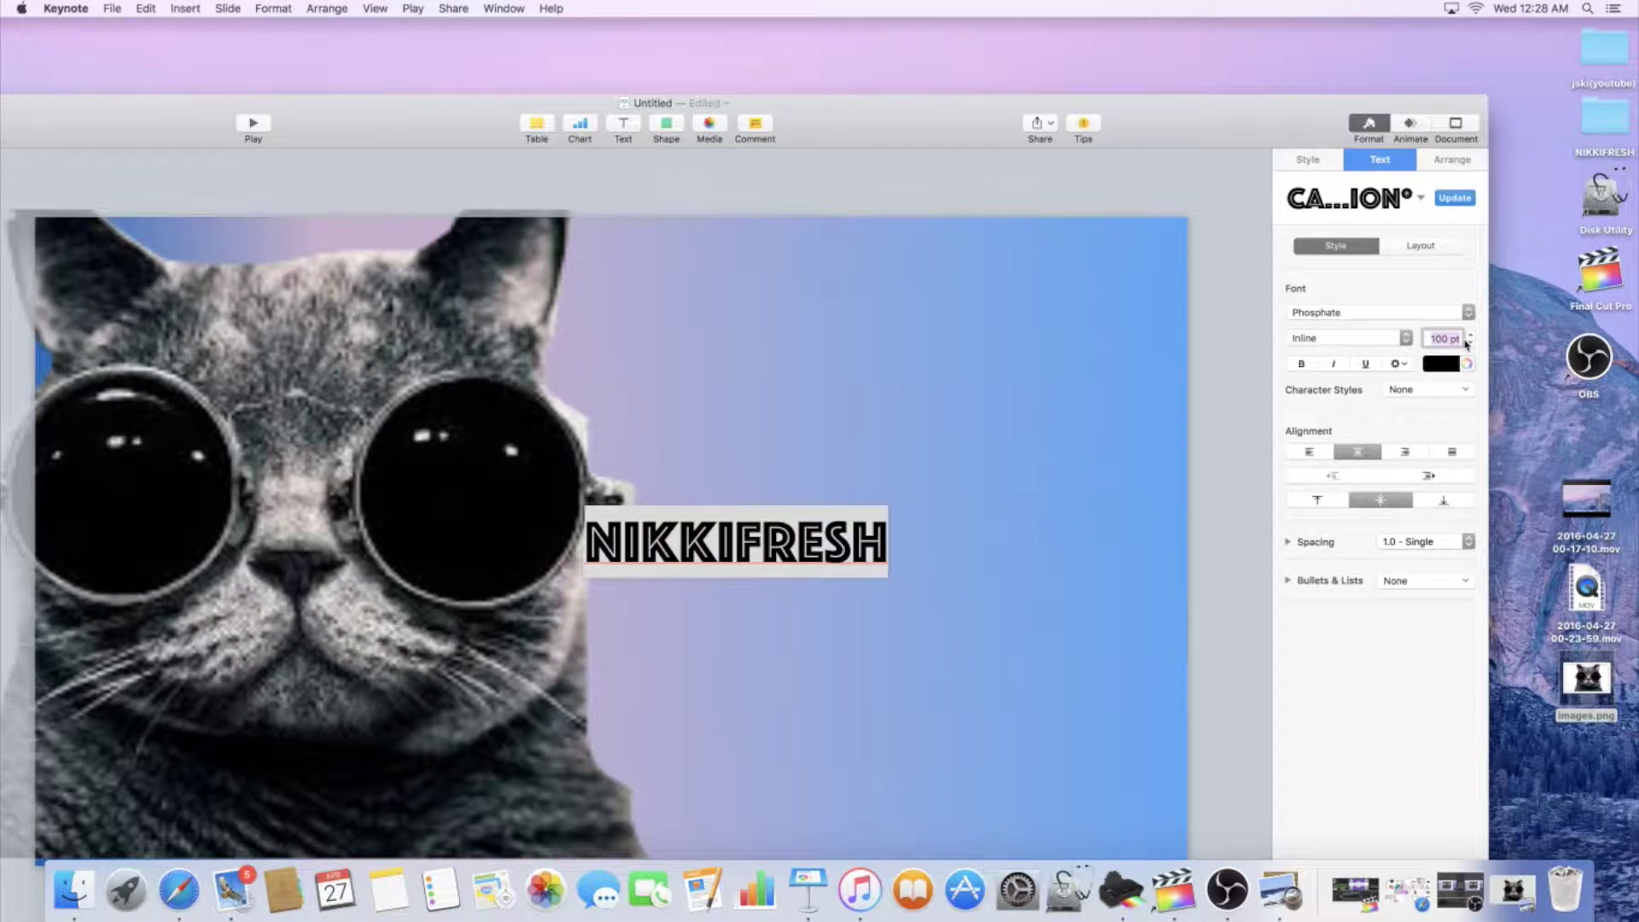
{"action": "left_click", "coordinate": [873, 439]}
{"action": "left_click_drag", "start_coordinate": [849, 555], "coordinate": [865, 367]}
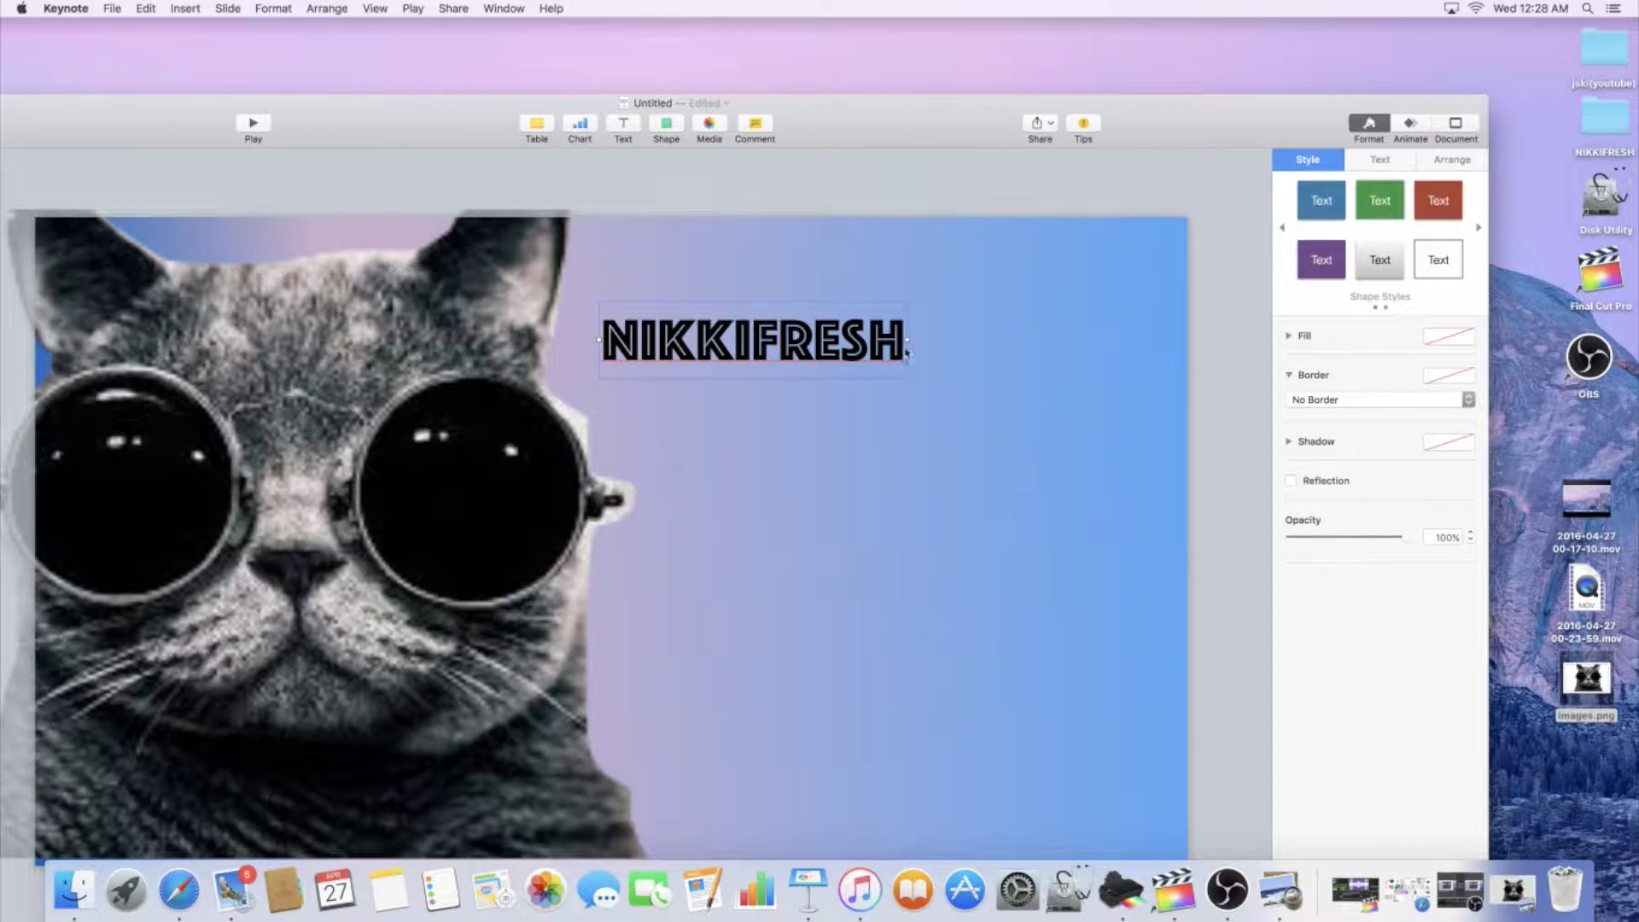
{"action": "mouse_move", "coordinate": [904, 375]}
{"action": "left_mouse_down"}
{"action": "mouse_move", "coordinate": [967, 420]}
{"action": "mouse_move", "coordinate": [899, 367]}
{"action": "left_mouse_up"}
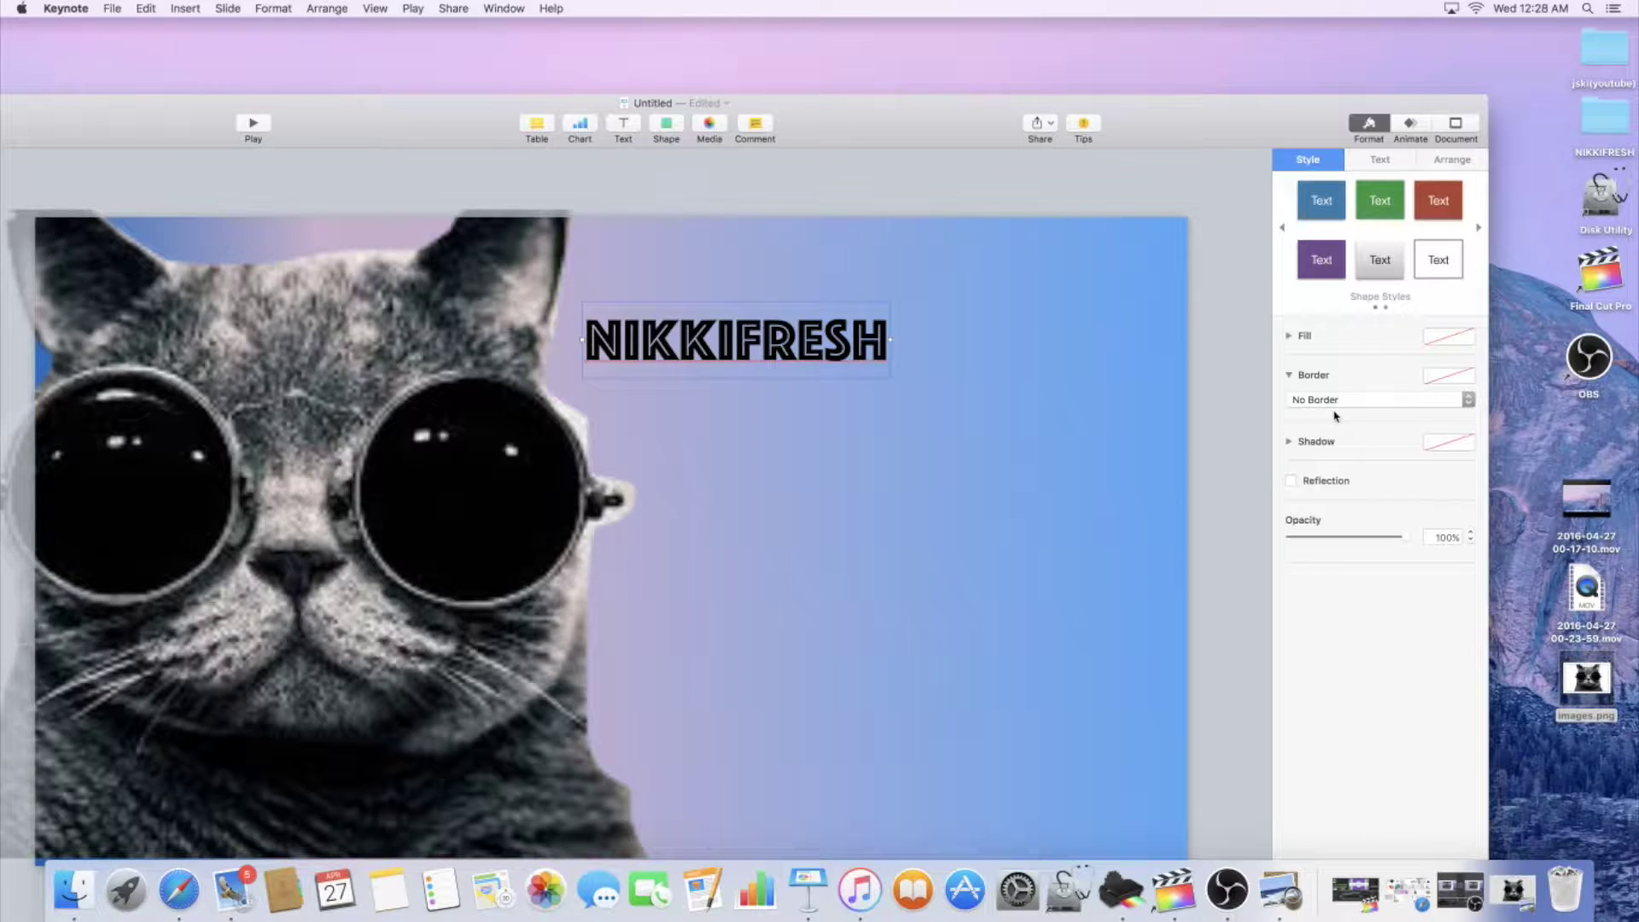
Make the NIKKIFRESH text white and shift it toward the top right
{"action": "left_click", "coordinate": [1363, 159]}
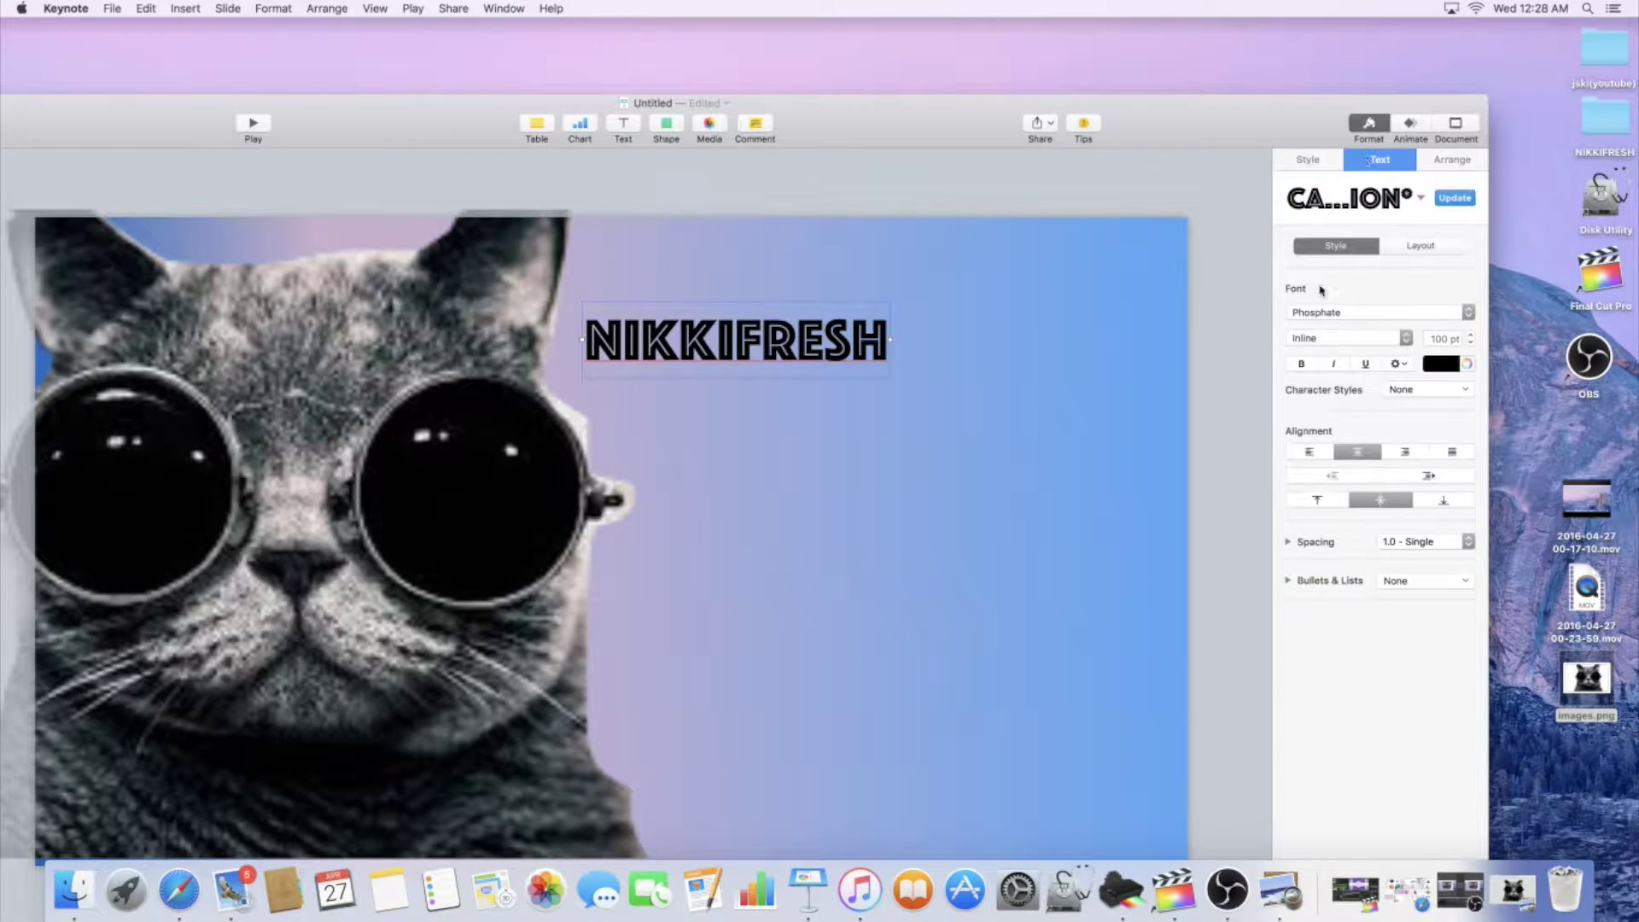
{"action": "left_click", "coordinate": [1451, 367]}
{"action": "left_click", "coordinate": [1363, 465]}
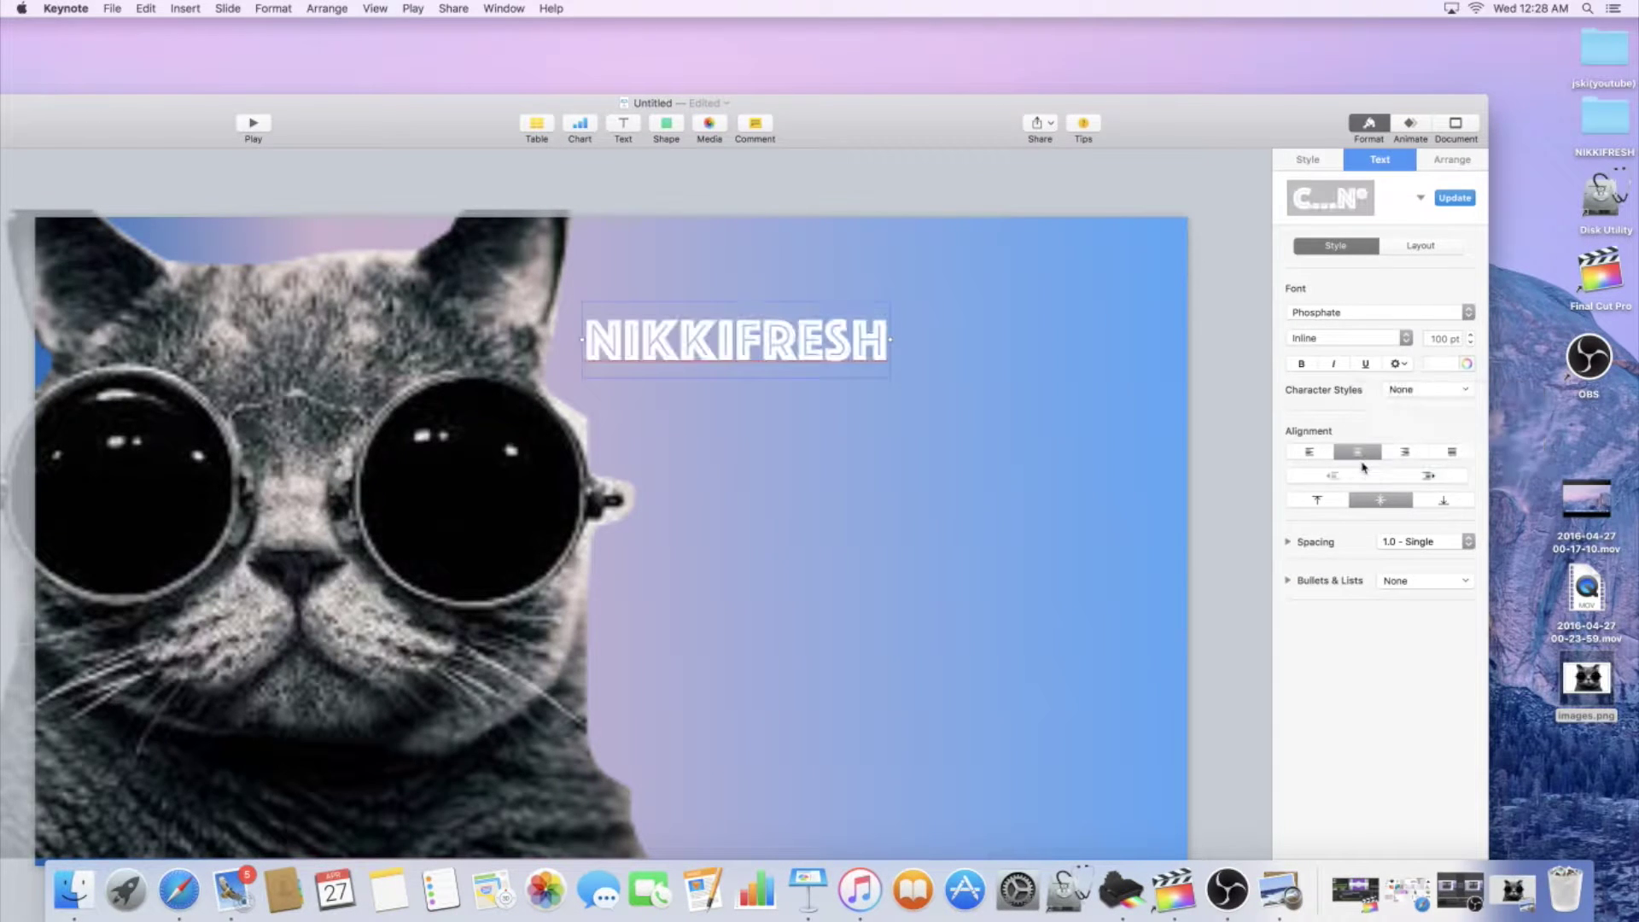
{"action": "left_click_drag", "start_coordinate": [891, 339], "coordinate": [912, 262]}
{"action": "left_click", "coordinate": [963, 407]}
Enlarge the NIKKIFRESH title to 200 pt
{"action": "left_click", "coordinate": [881, 290]}
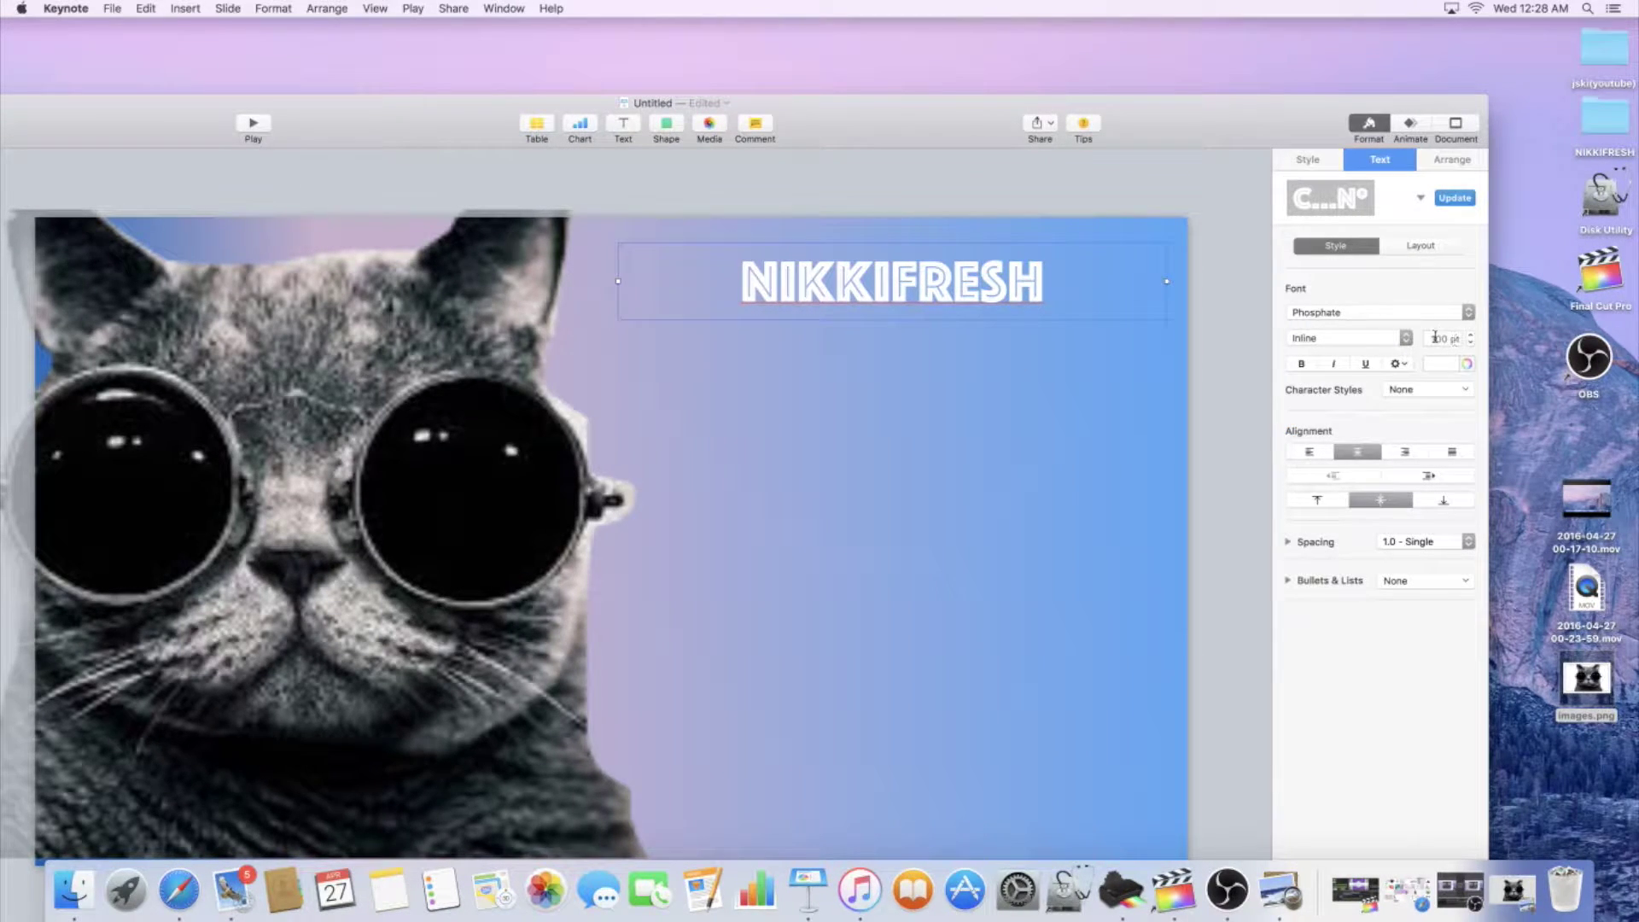
{"action": "left_click", "coordinate": [1428, 339]}
{"action": "type", "text": "200"}
{"action": "key", "text": "Return"}
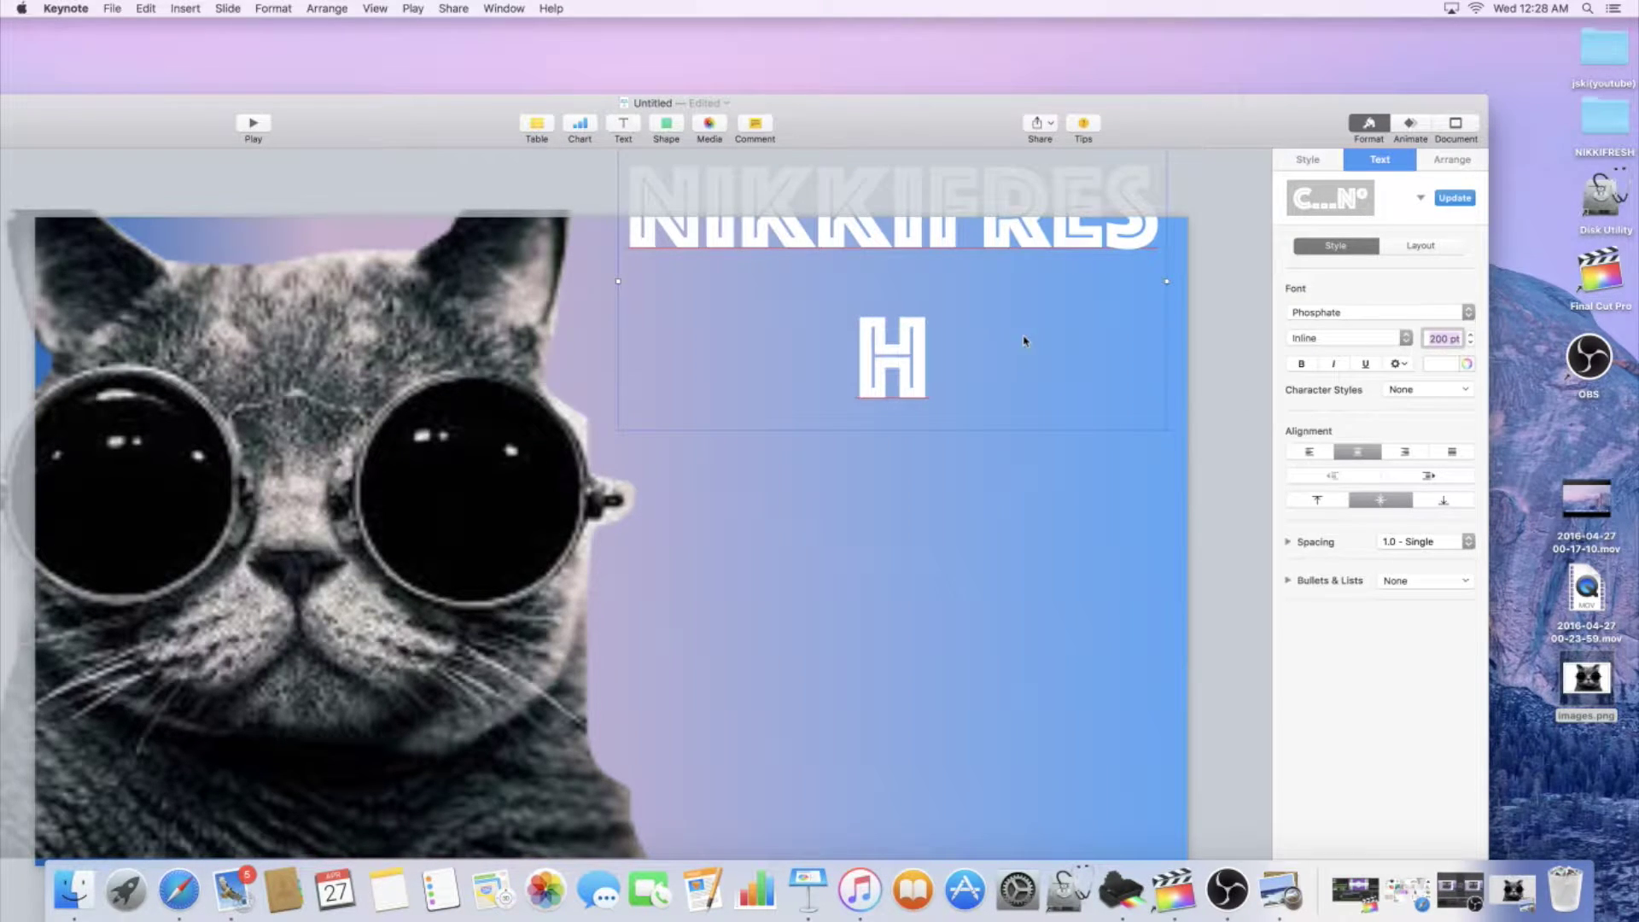
Widen the title box so NIKKIFRESH fits on one line, placed upper right
{"action": "left_click", "coordinate": [970, 525]}
{"action": "left_click_drag", "start_coordinate": [937, 228], "coordinate": [839, 369]}
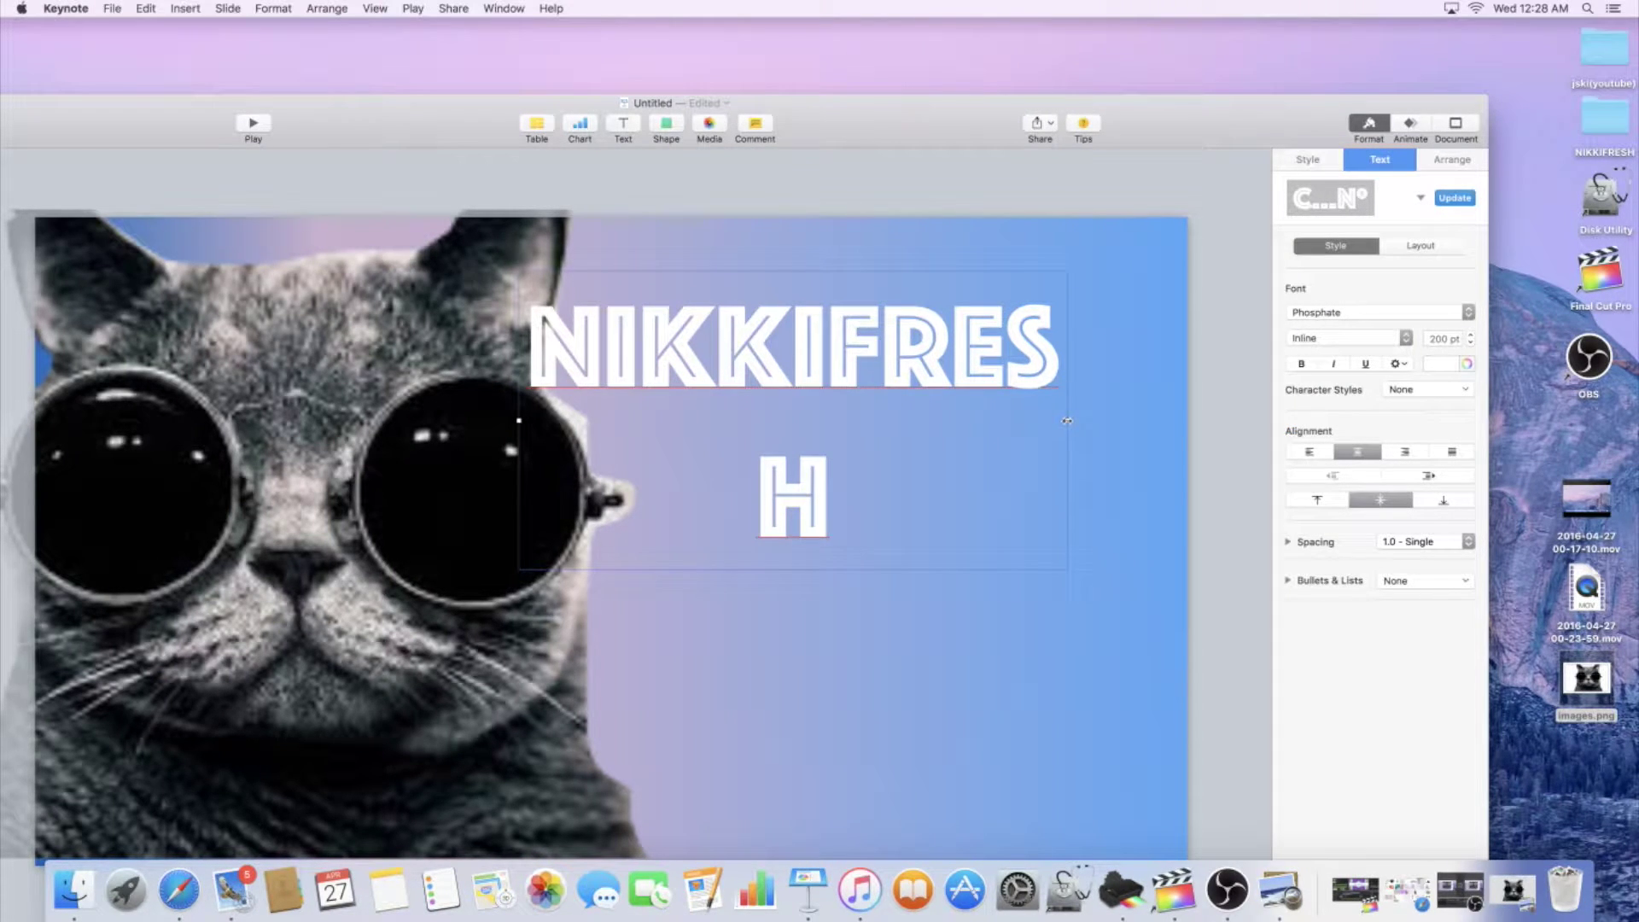
{"action": "left_click_drag", "start_coordinate": [1067, 420], "coordinate": [1183, 392]}
{"action": "left_click_drag", "start_coordinate": [863, 402], "coordinate": [820, 348]}
{"action": "left_click", "coordinate": [841, 510]}
{"action": "left_click", "coordinate": [844, 228]}
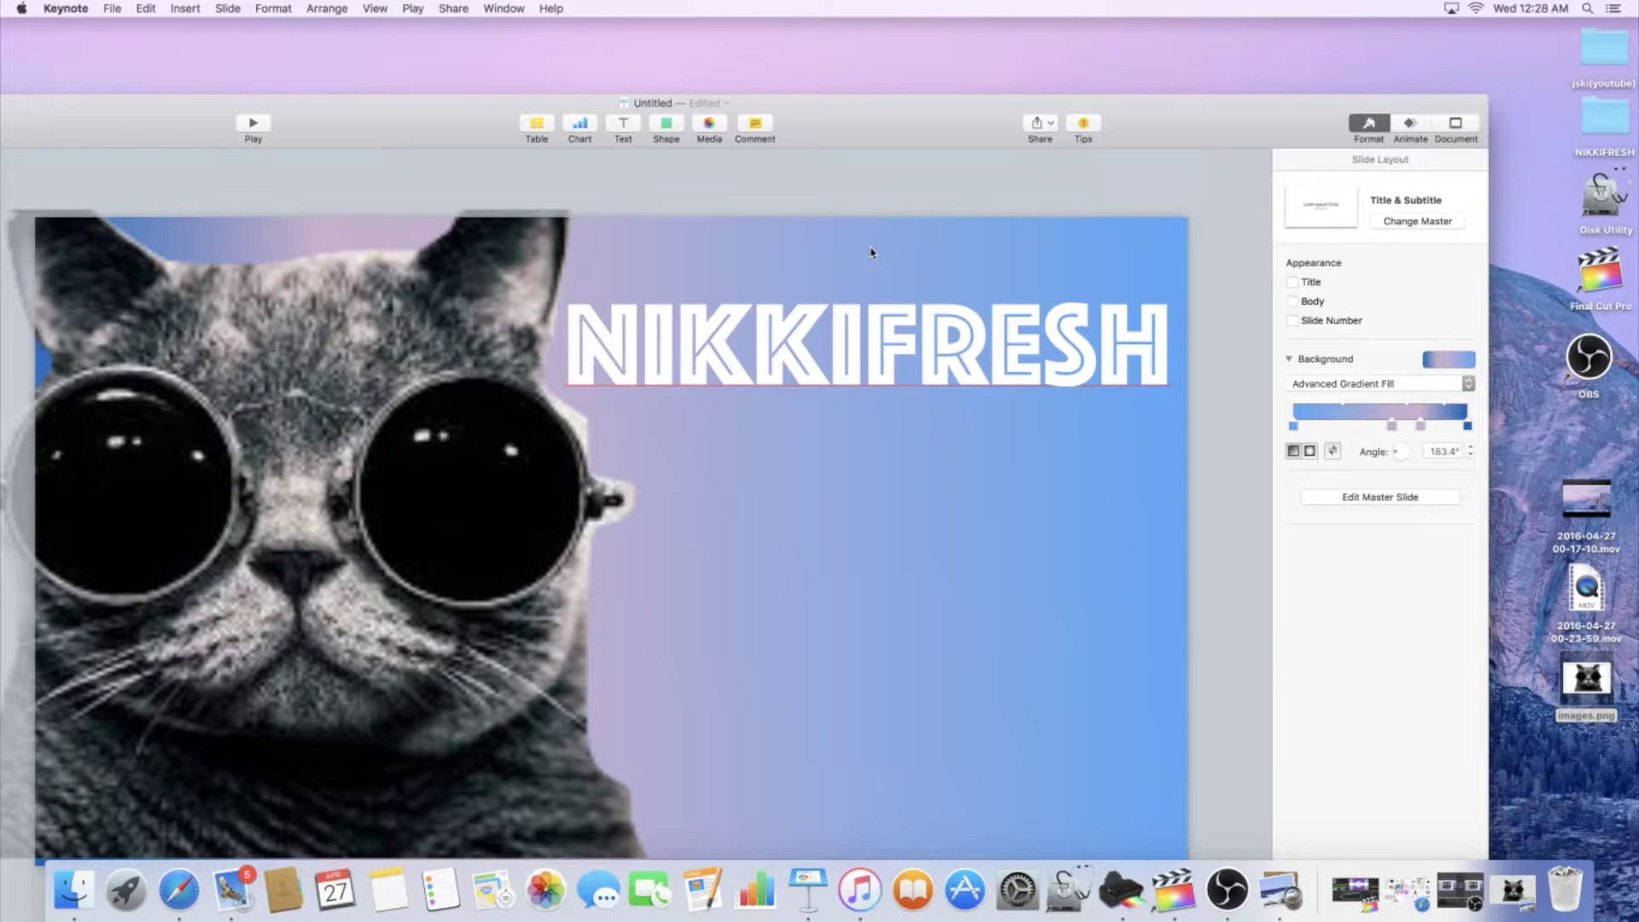
Add a Compress build-in effect to the NIKKIFRESH title
{"action": "left_click", "coordinate": [933, 356]}
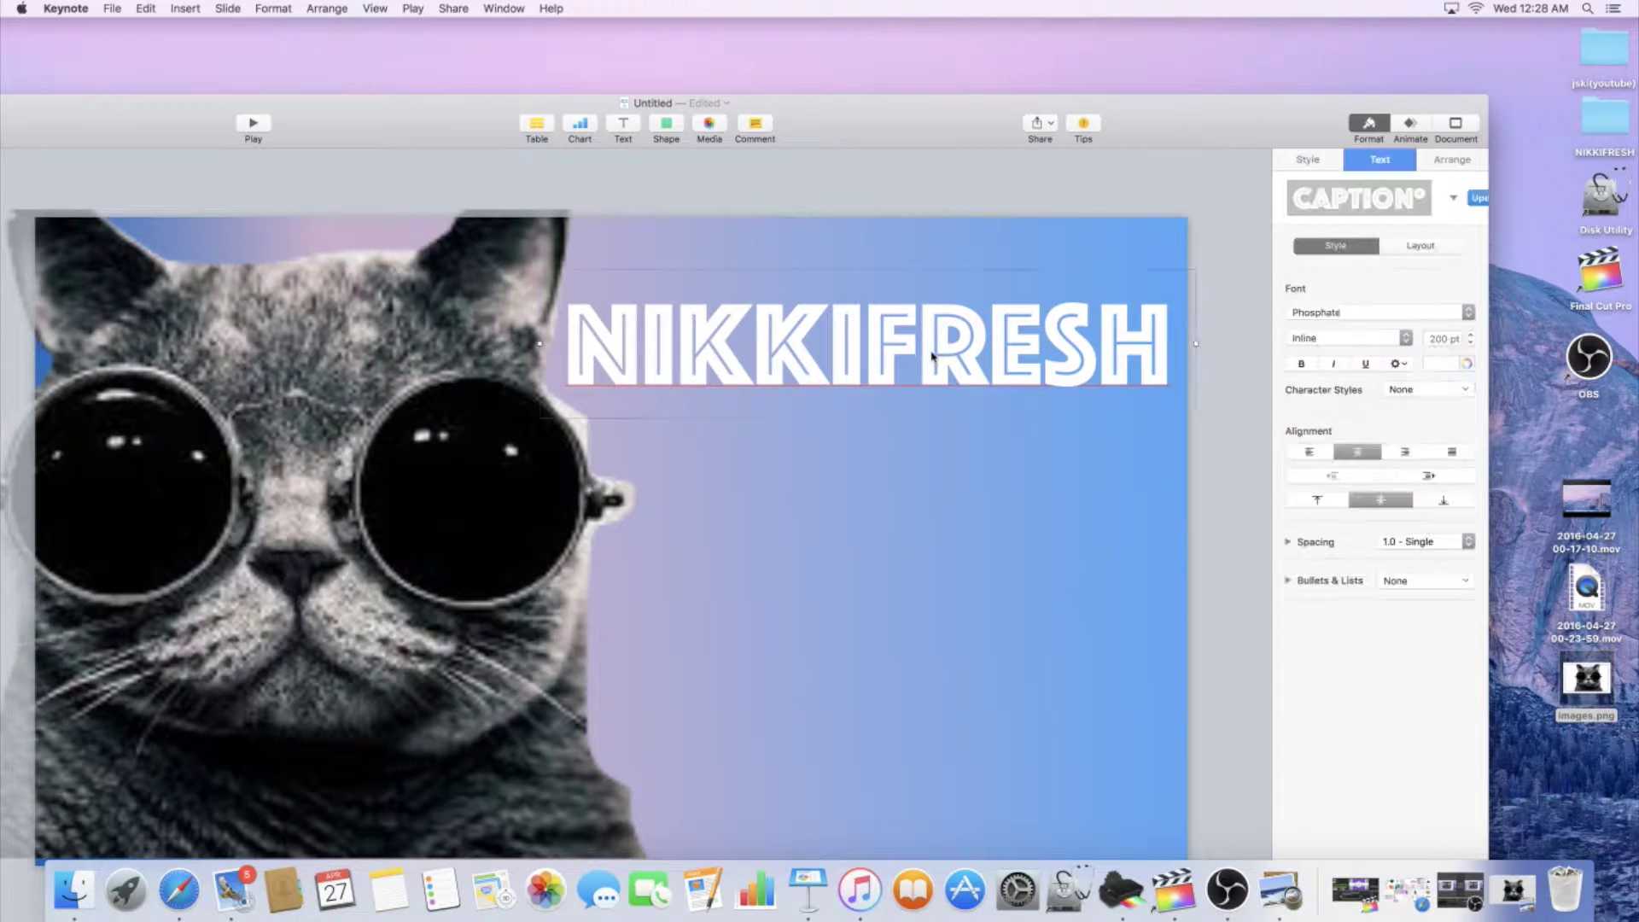
{"action": "left_click", "coordinate": [1419, 127]}
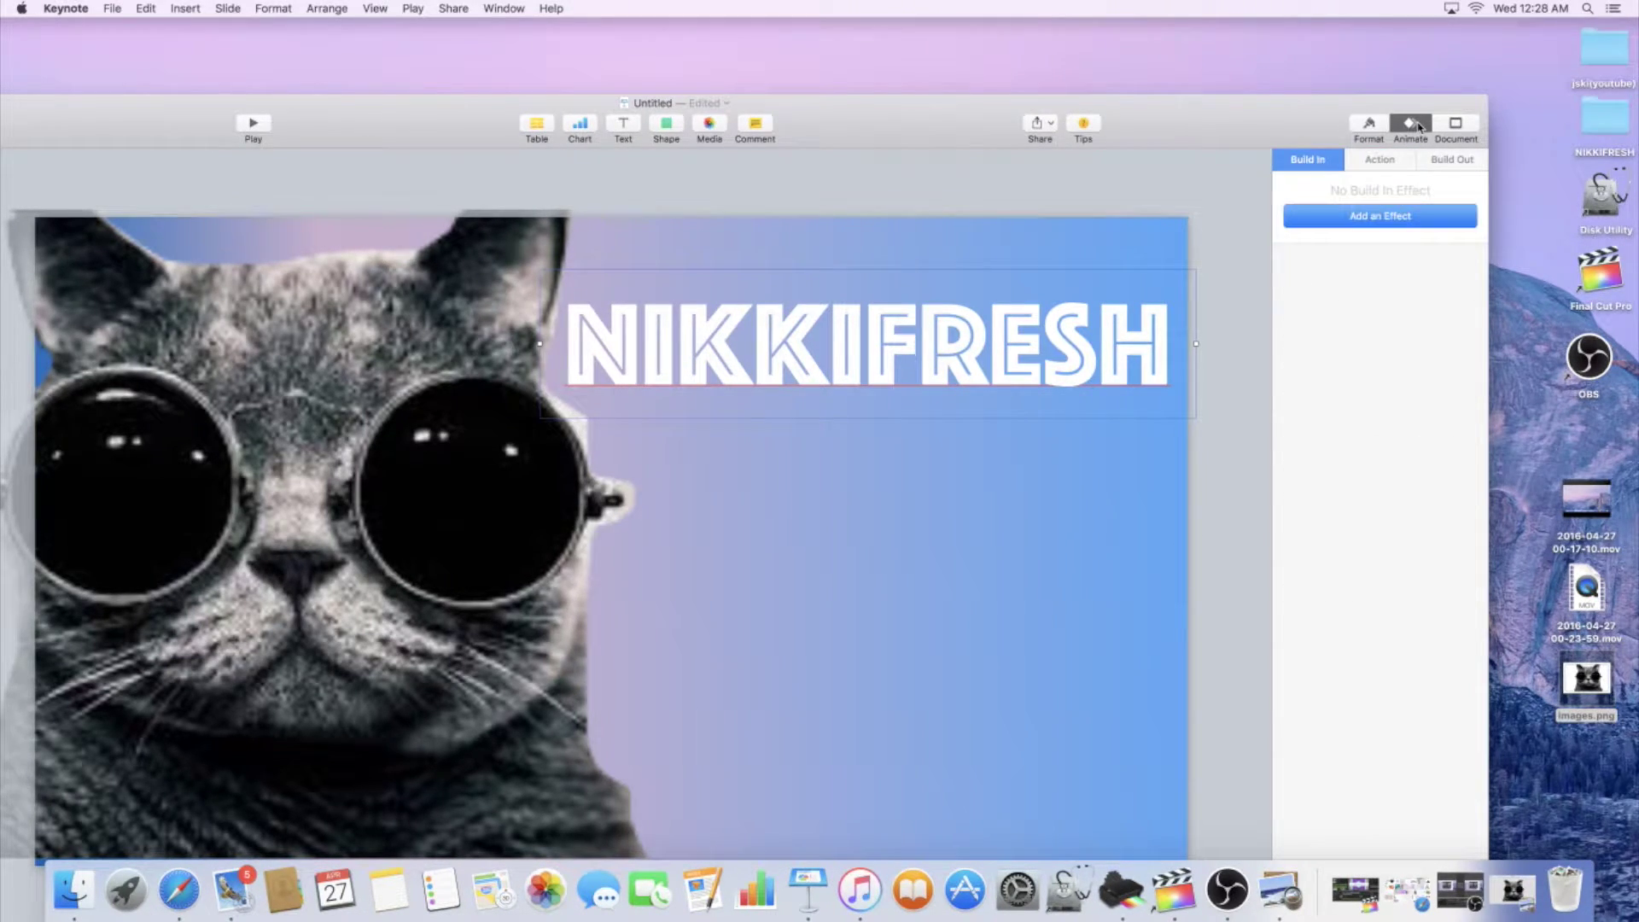
{"action": "left_click", "coordinate": [1385, 218]}
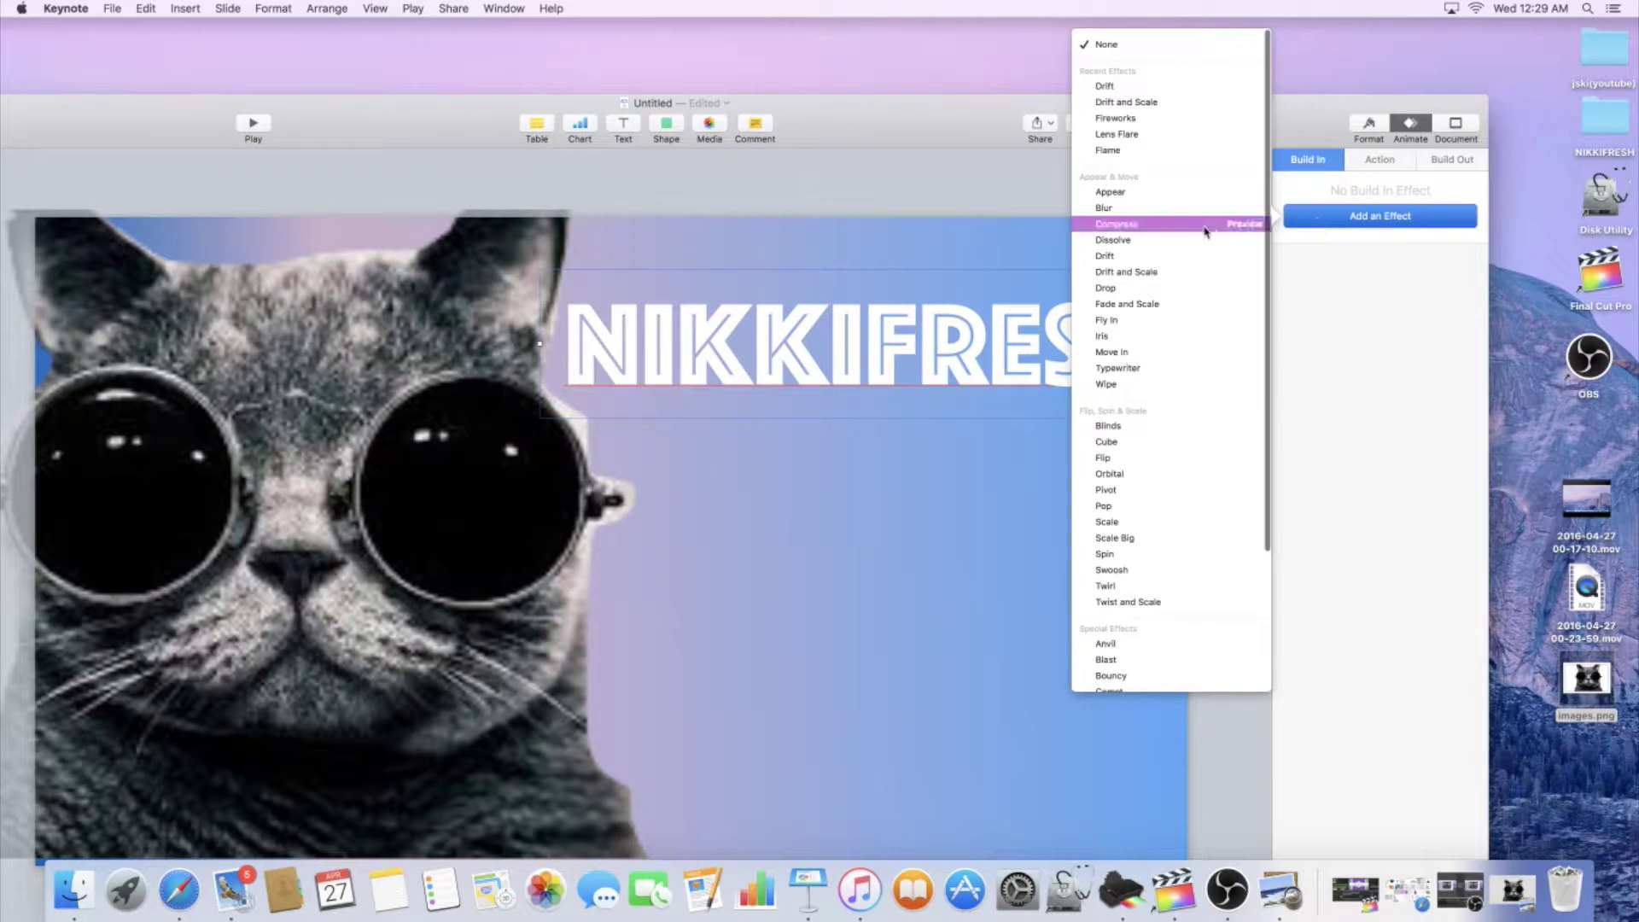
{"action": "left_click", "coordinate": [1243, 225]}
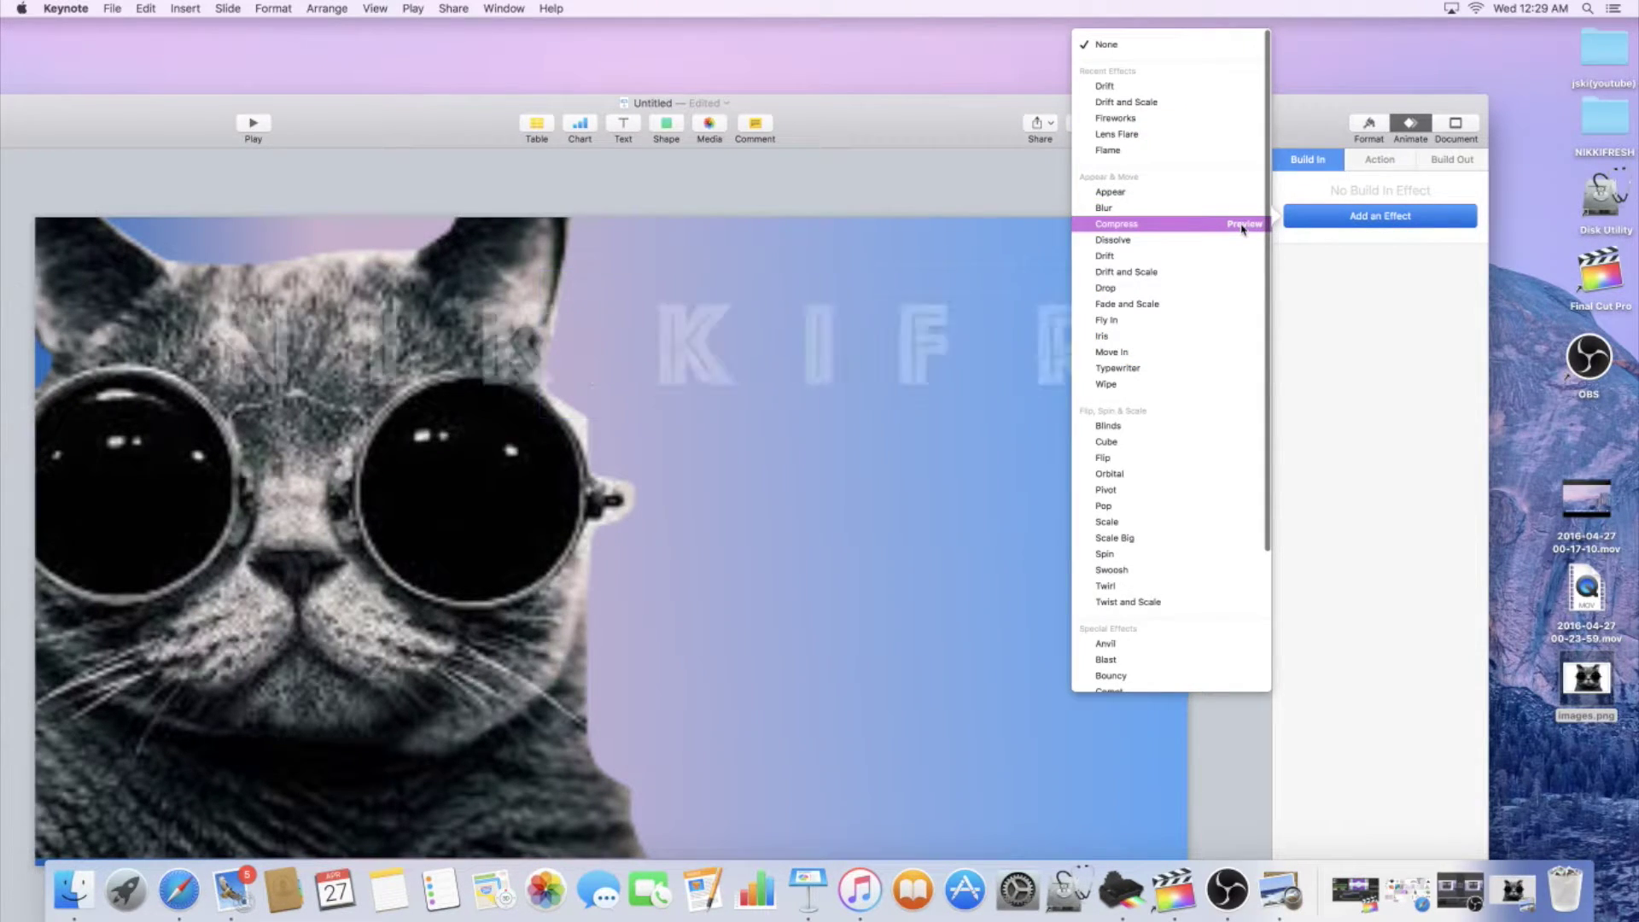
{"action": "left_click", "coordinate": [1164, 226]}
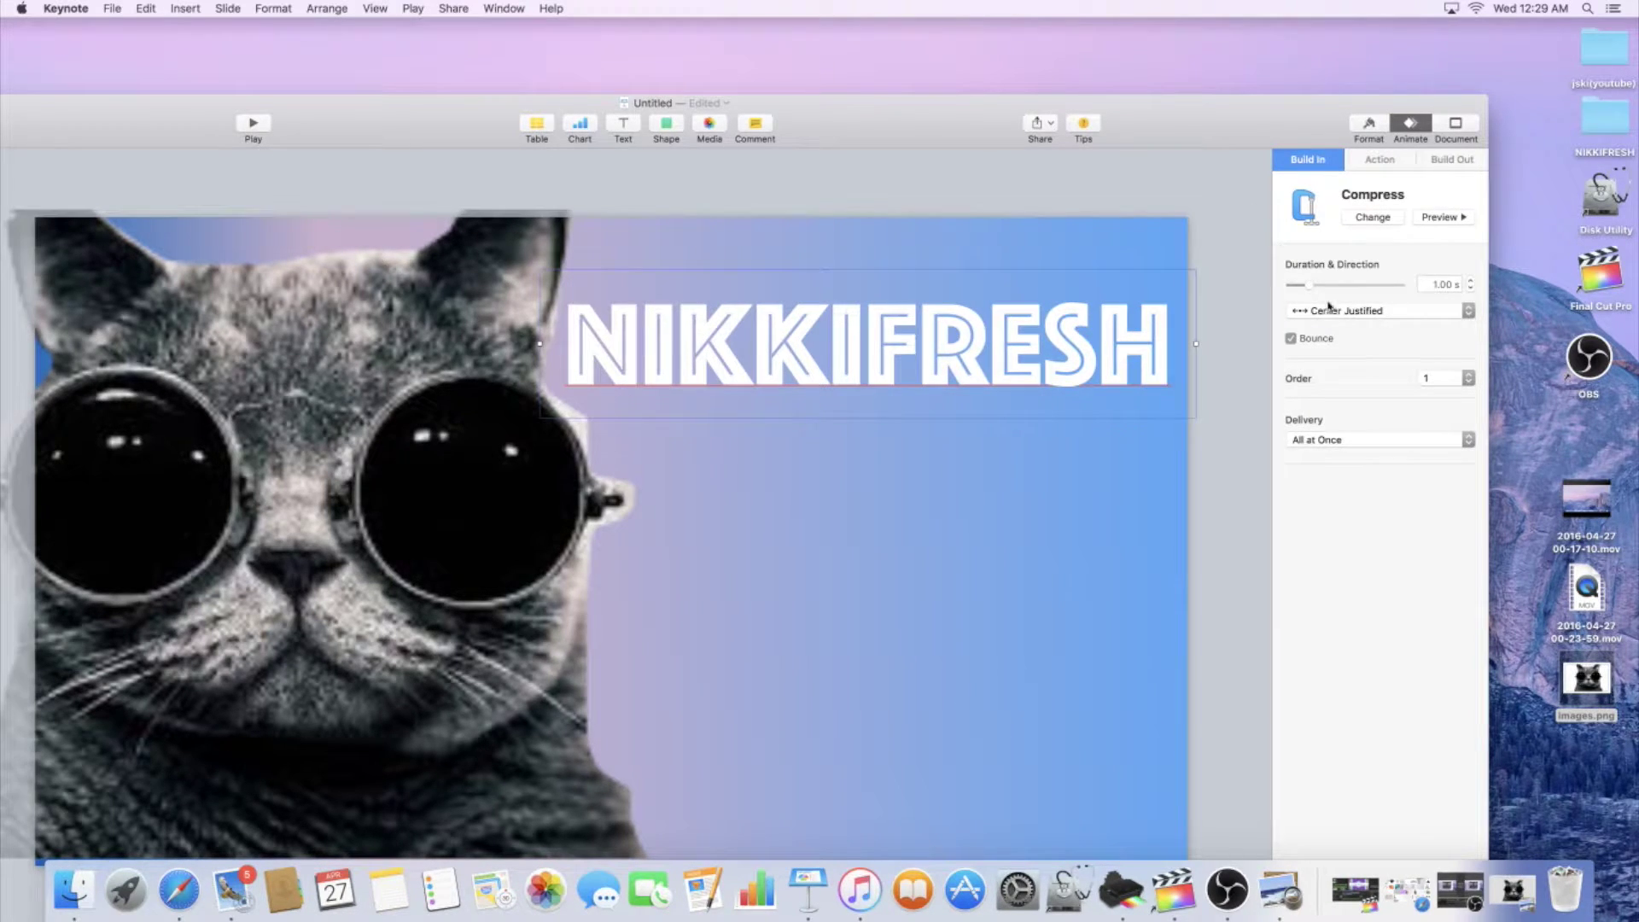
Keep the build delivery at All at Once and preview the animation
{"action": "left_click", "coordinate": [1336, 440]}
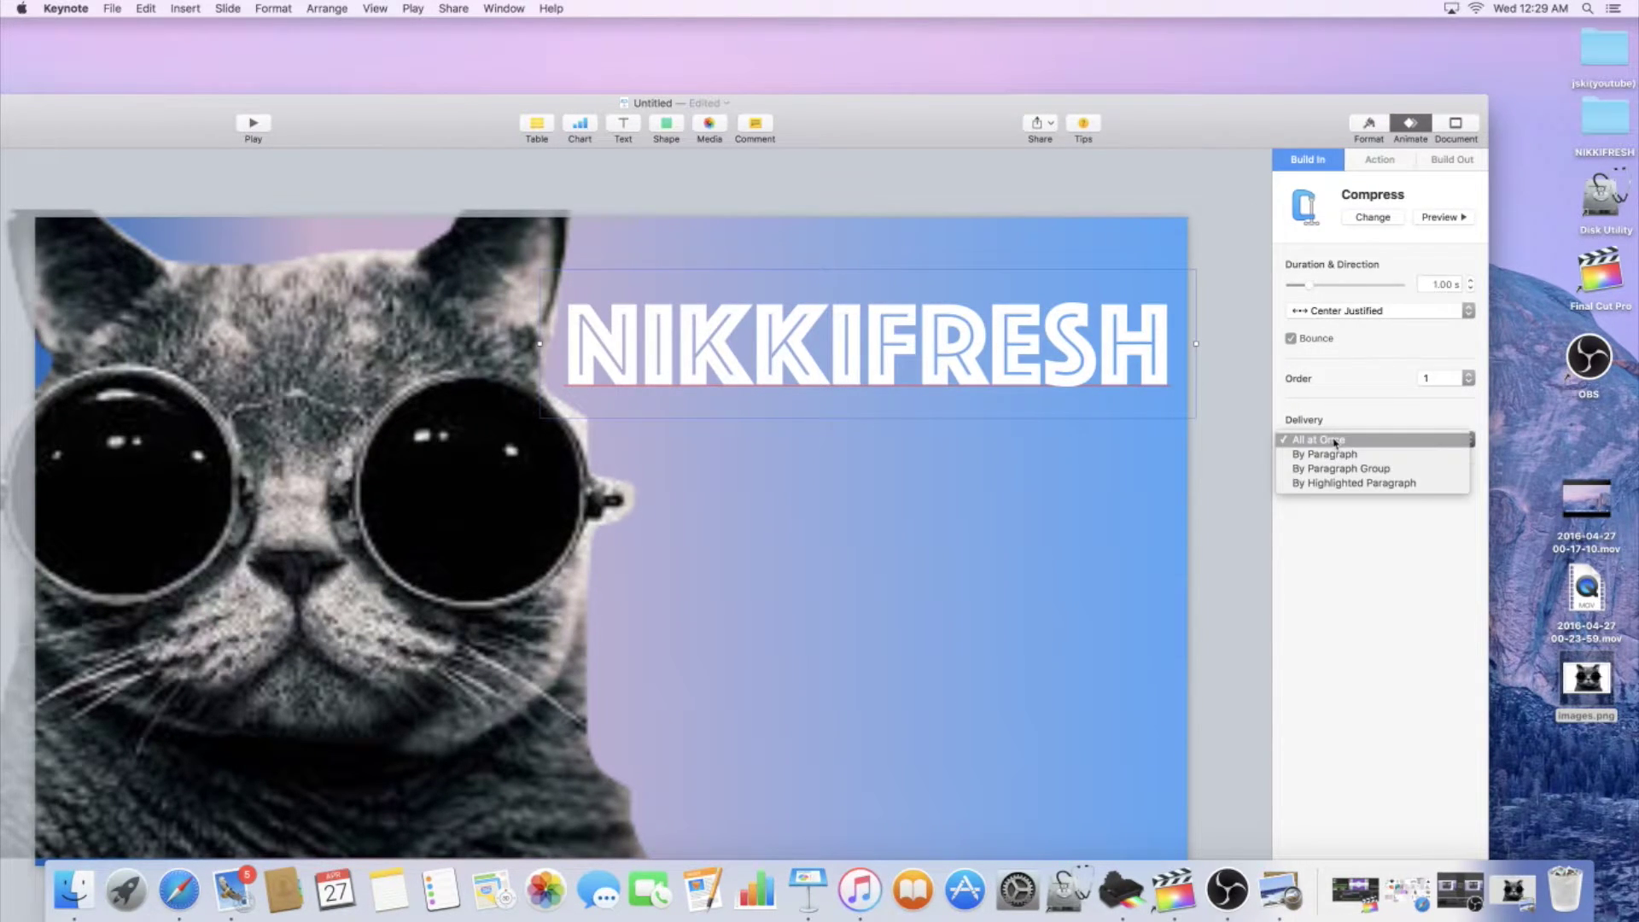
{"action": "left_click", "coordinate": [1339, 409]}
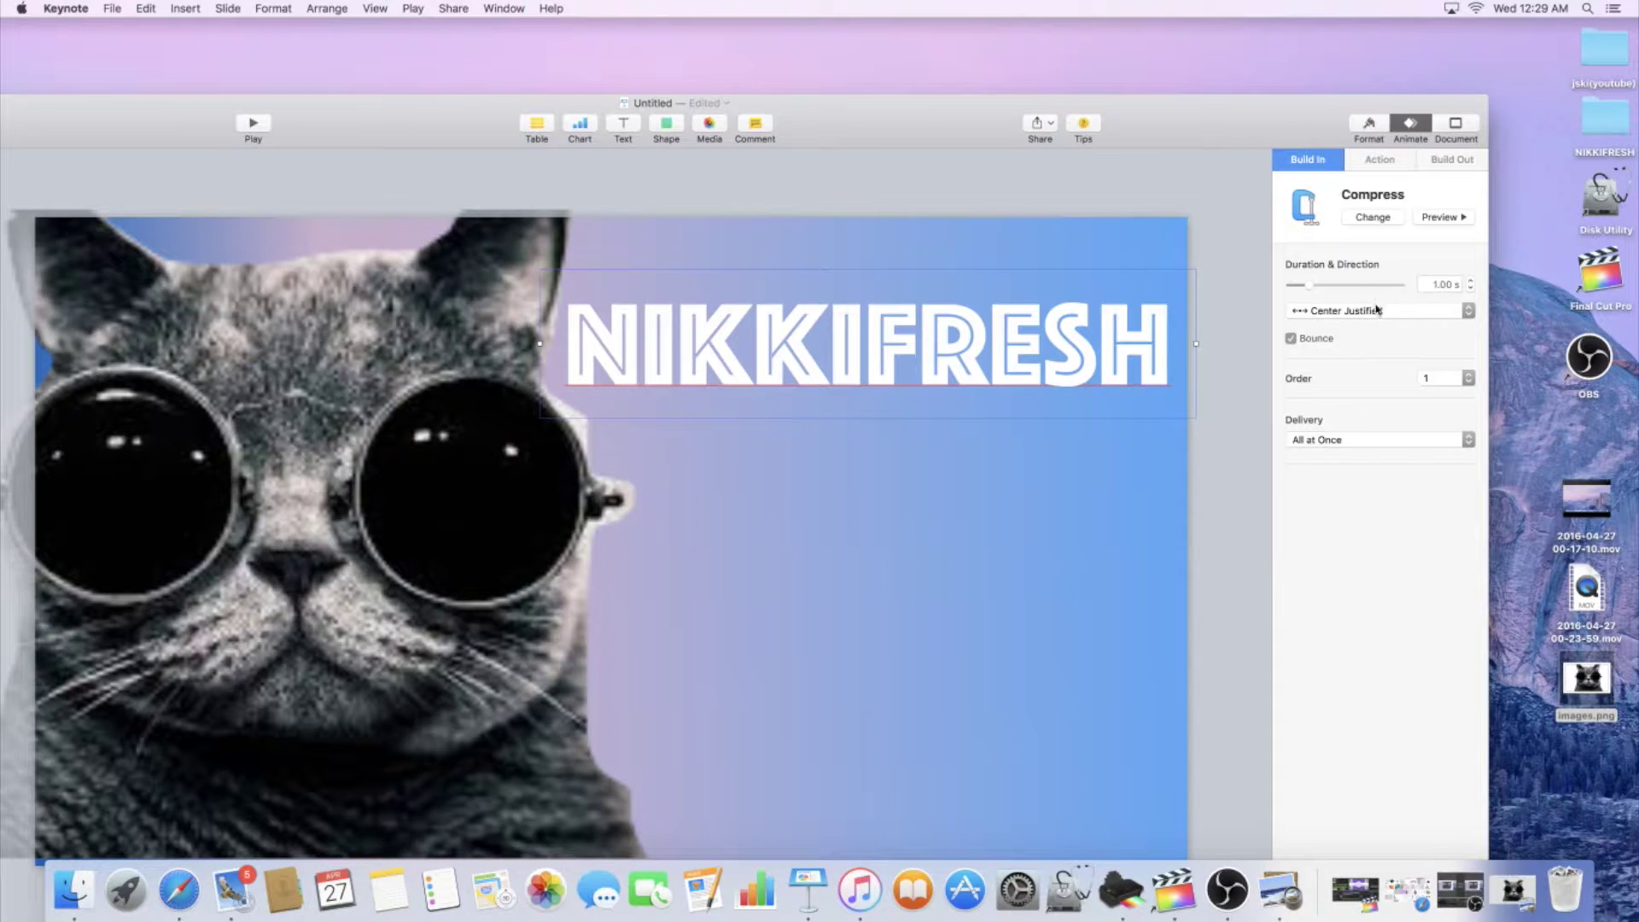
{"action": "left_click", "coordinate": [1449, 218]}
{"action": "left_click", "coordinate": [1127, 200]}
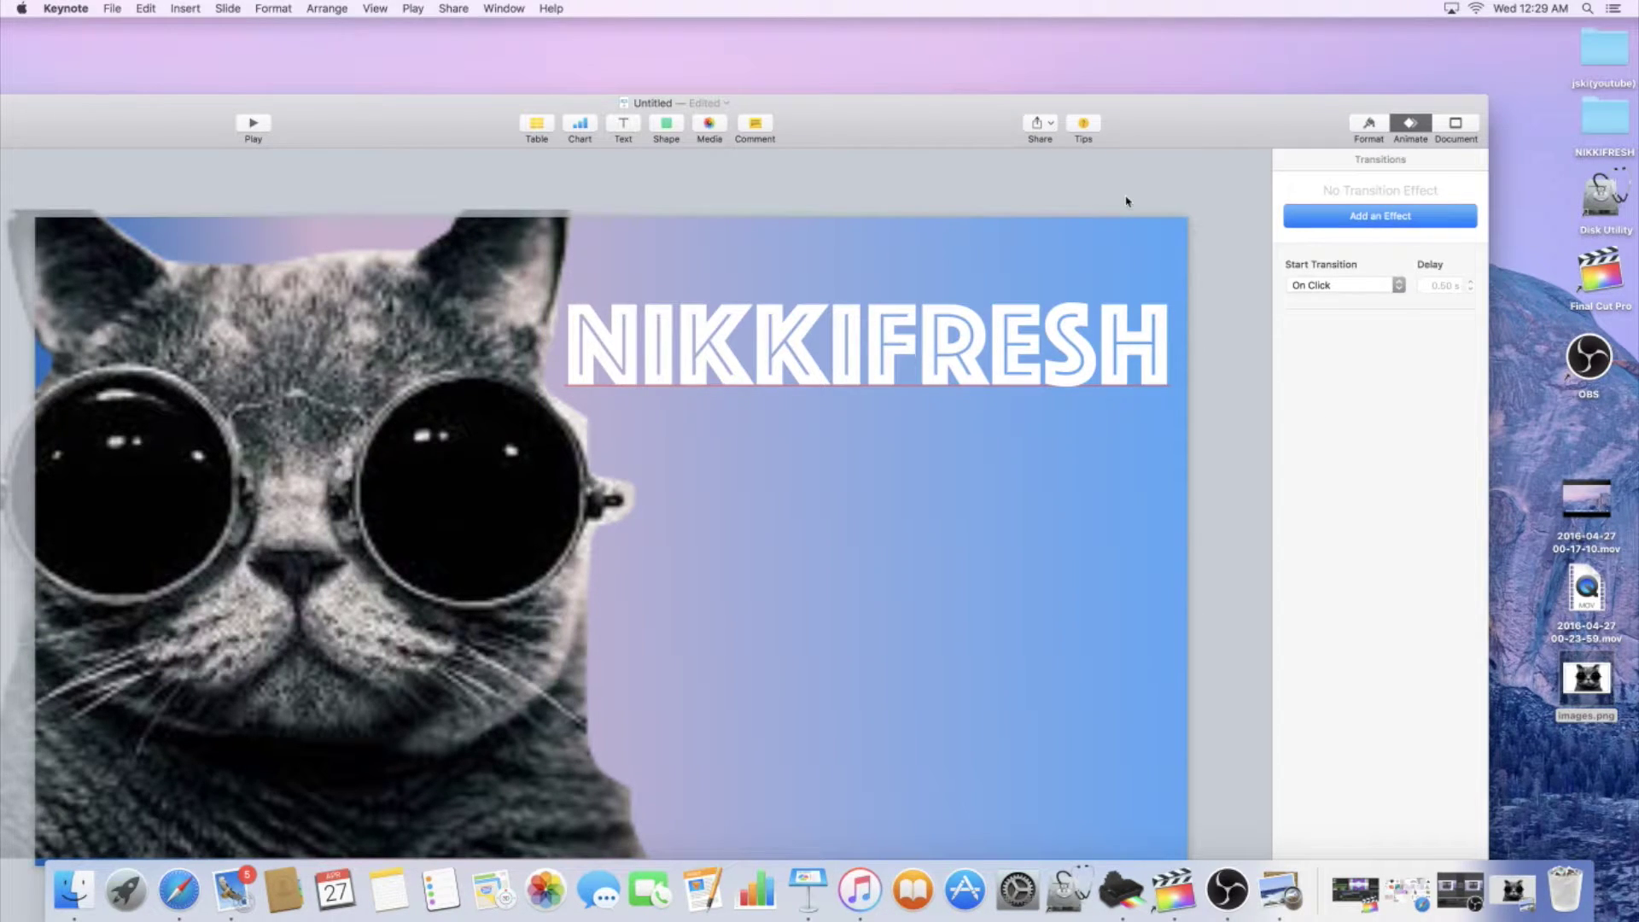